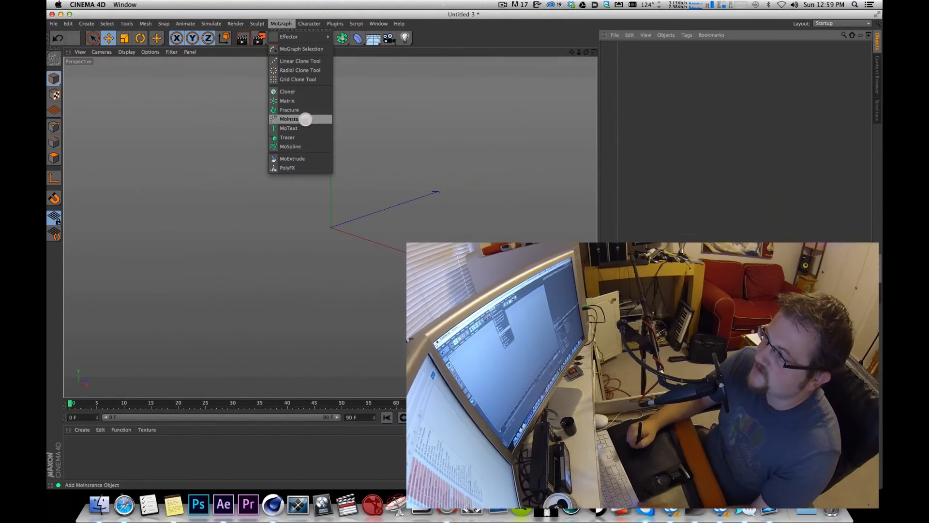
Add a MoText object to the empty scene.
left_click(290, 128)
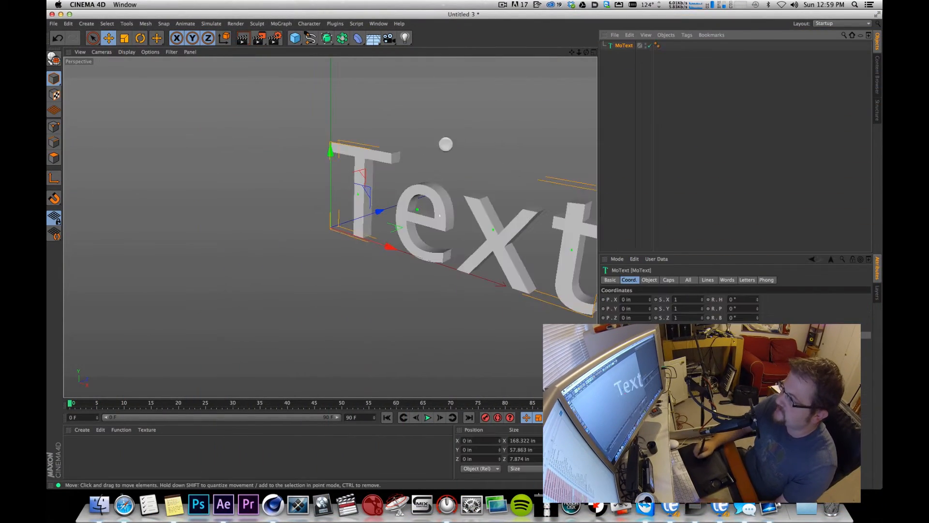
left_click_drag(367, 162, 355, 168)
left_click_drag(491, 147, 338, 149)
Change the text of the MoText object to Brograph.
left_click(670, 116)
left_click(625, 45)
left_click(649, 280)
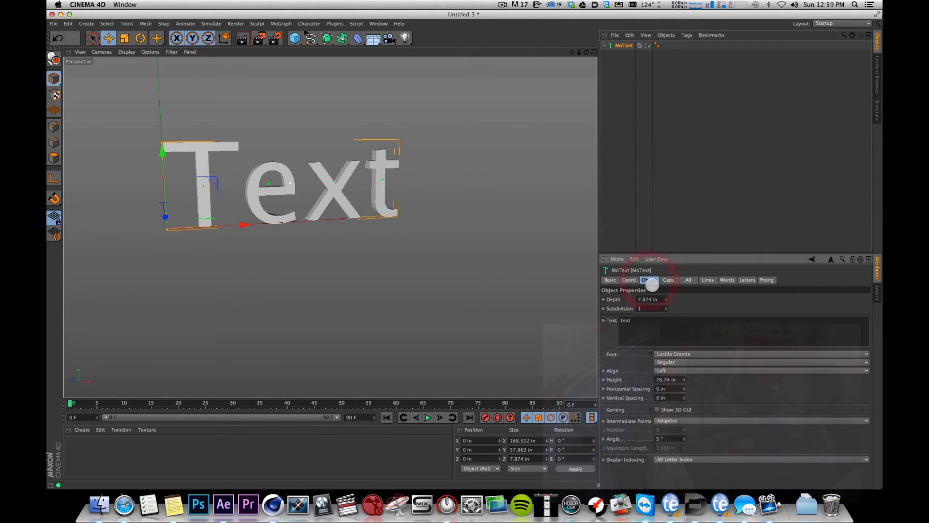
type("Brog")
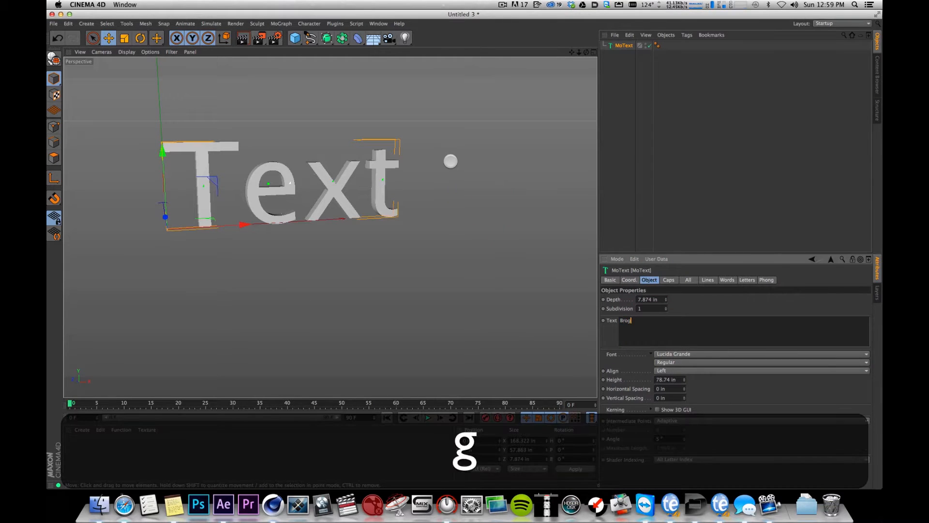
type("raph")
key("Return")
left_click(688, 141)
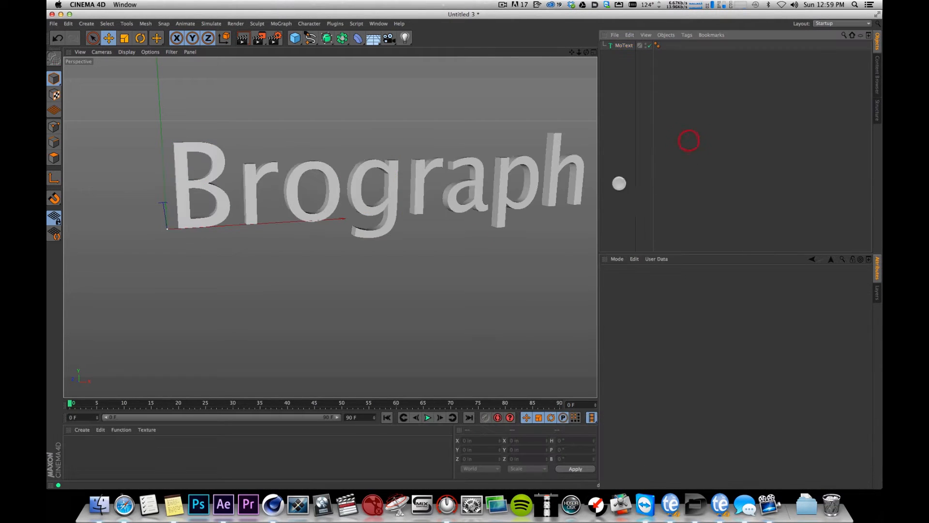
Set the font of the MoText object to Gotham HTF.
key("1")
left_click_drag(433, 149, 392, 158)
key("2")
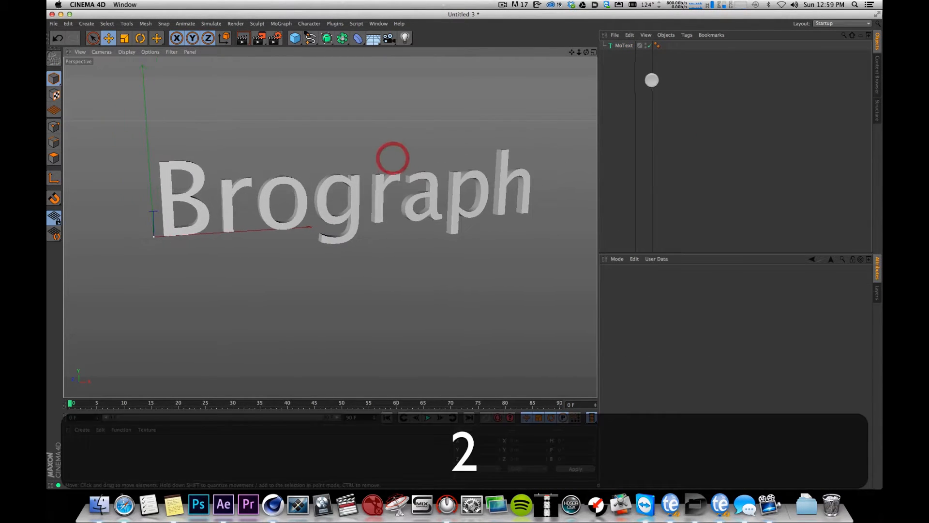
left_click(624, 45)
left_click(673, 353)
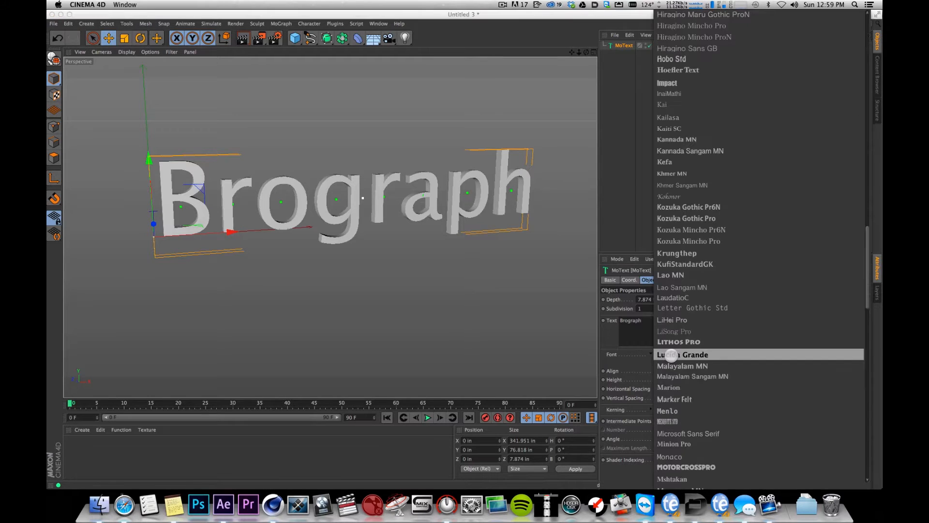
mouse_move(699, 10)
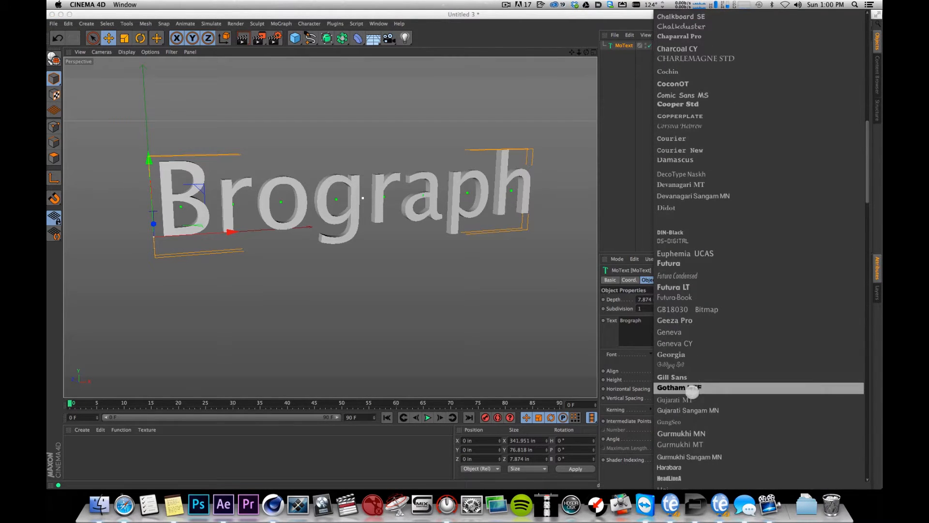
left_click(683, 387)
Apply a Formula effector to the selected MoText object.
left_click_drag(457, 155, 405, 163)
key("i")
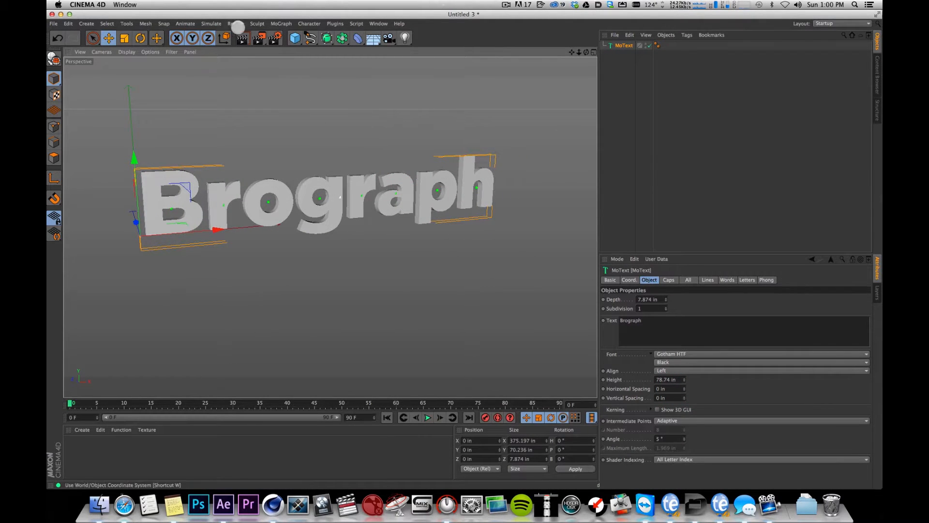
left_click(280, 23)
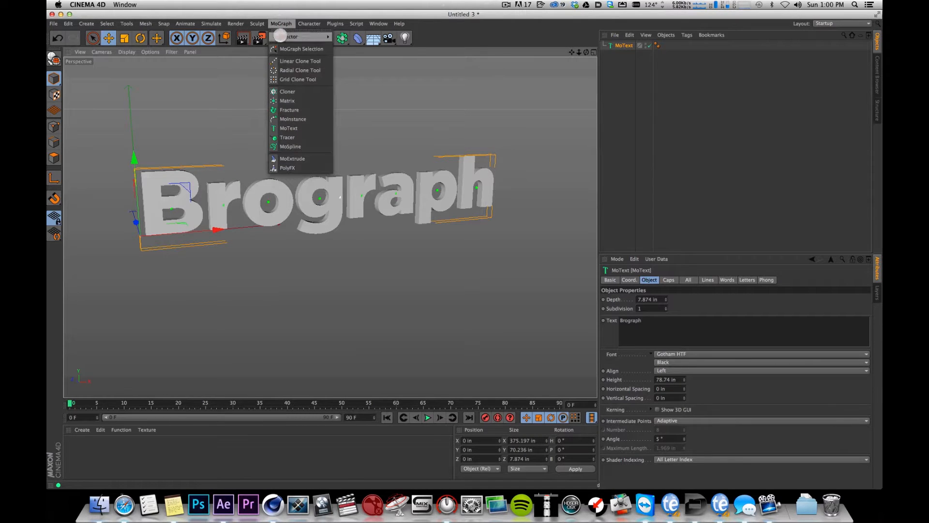
mouse_move(259, 25)
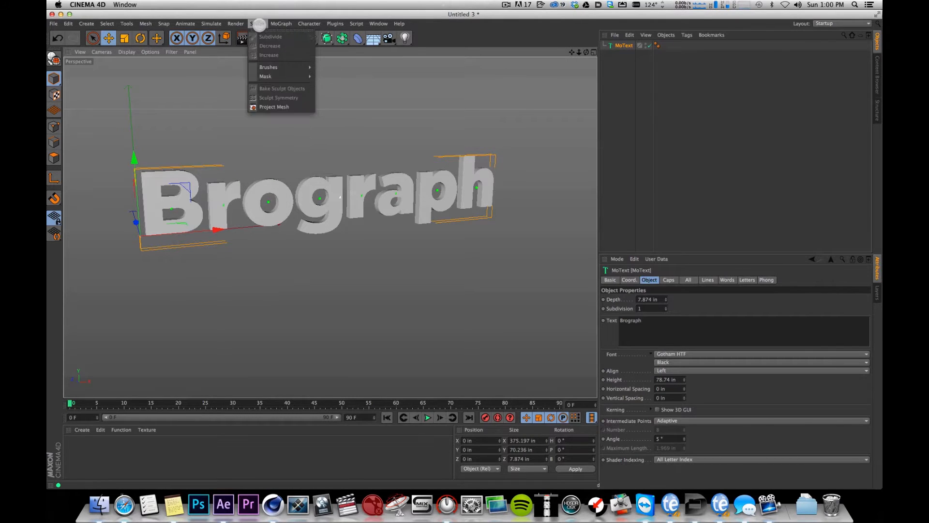
mouse_move(296, 36)
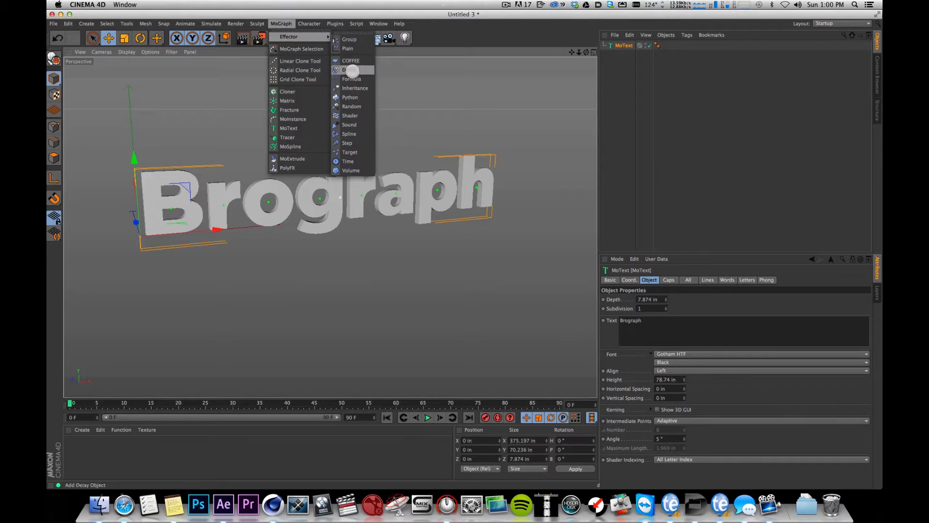
left_click(354, 80)
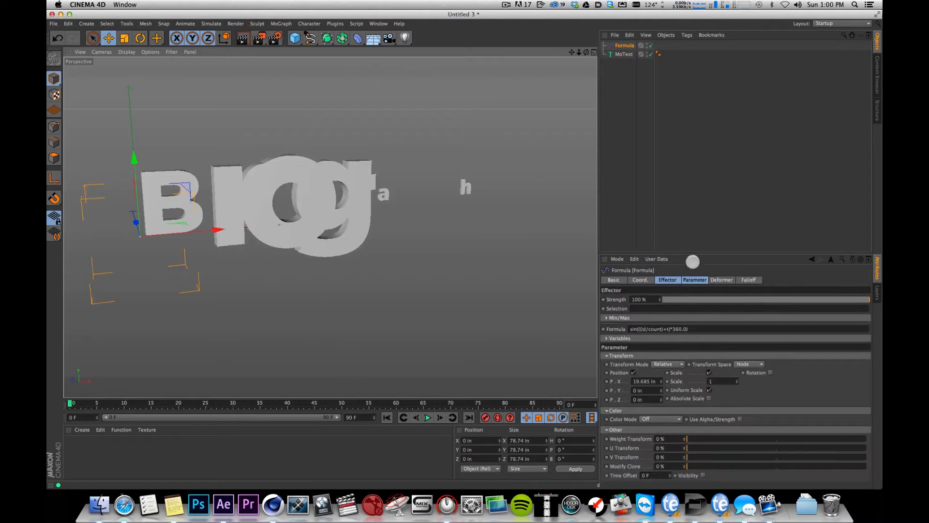
Turn off the Scale transform in the Formula effector's parameters.
left_click(668, 280)
left_click(648, 280)
left_click(670, 280)
left_click(695, 280)
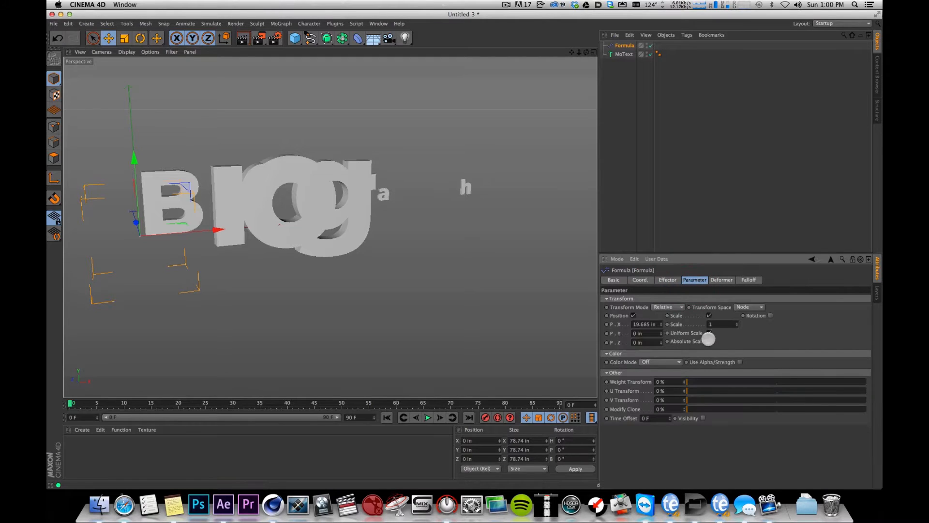
left_click(712, 317)
Set the Formula effector's position offsets to X 0 in, Y 45 in and Z 126 in.
mouse_move(662, 326)
left_mouse_down()
mouse_move(662, 314)
mouse_move(660, 330)
left_mouse_up()
mouse_move(661, 334)
left_mouse_down()
mouse_move(660, 280)
mouse_move(655, 322)
left_mouse_up()
left_click(646, 324)
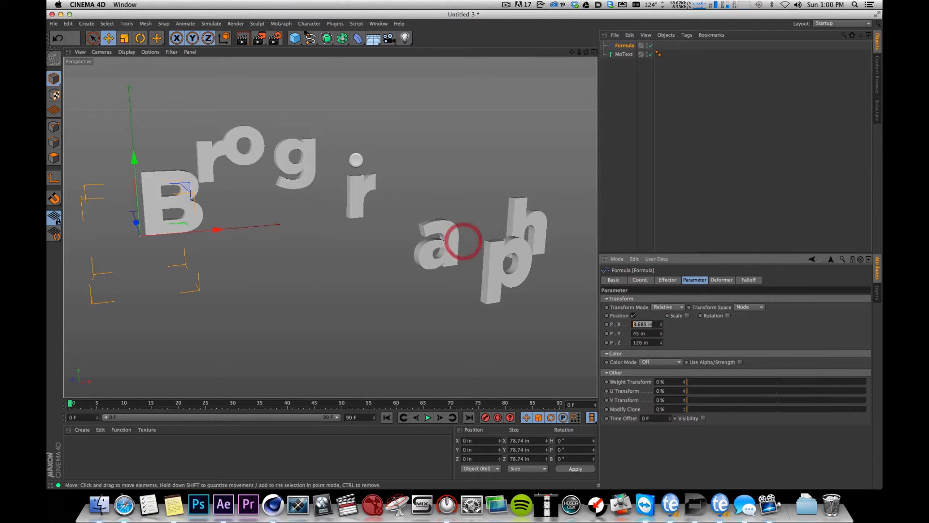
type("0")
key("Return")
Add a camera to the scene, look through it and scrub the animation to check the shot.
mouse_move(77, 401)
left_mouse_down()
mouse_move(522, 381)
mouse_move(292, 372)
mouse_move(71, 394)
left_mouse_up()
left_click_drag(389, 38, 421, 54)
left_click(651, 45)
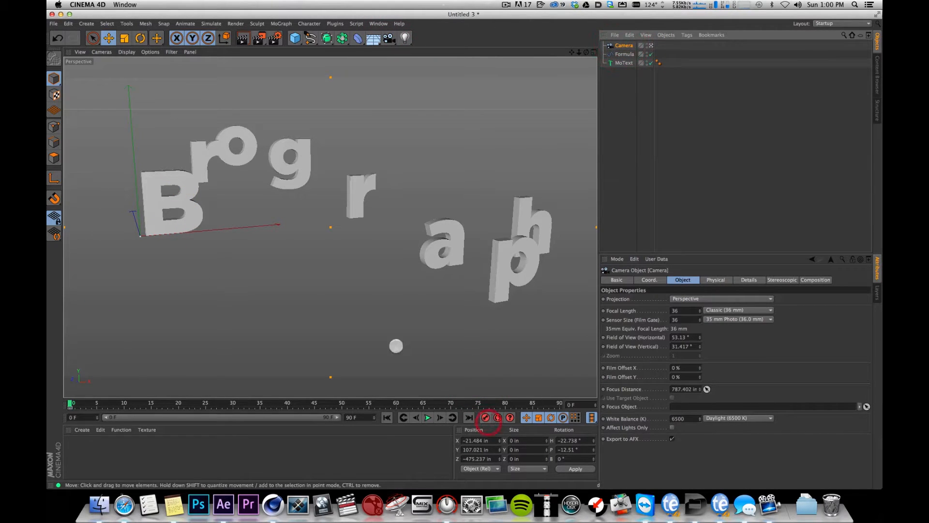
left_click_drag(85, 402, 57, 401)
Set the frame range in the render output settings to All Frames.
key("super+b")
left_click_drag(331, 137, 381, 125)
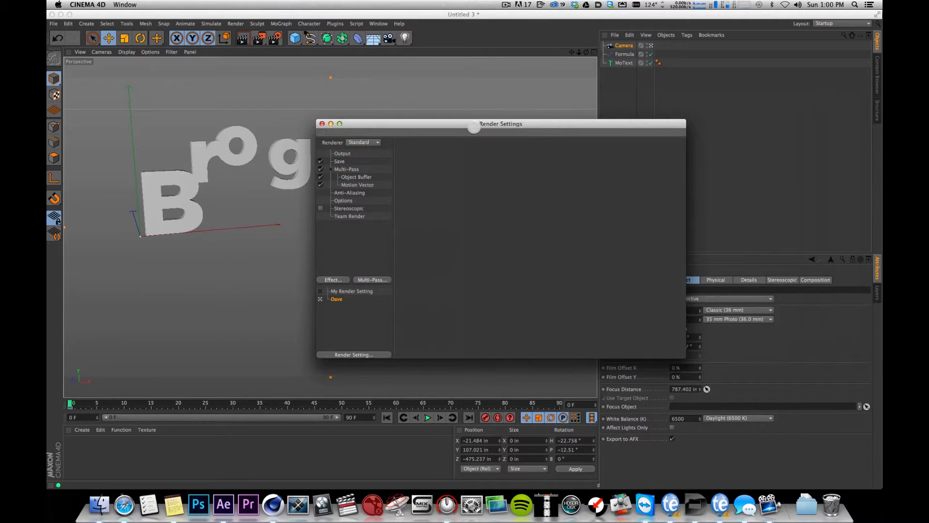
left_click_drag(474, 127, 518, 119)
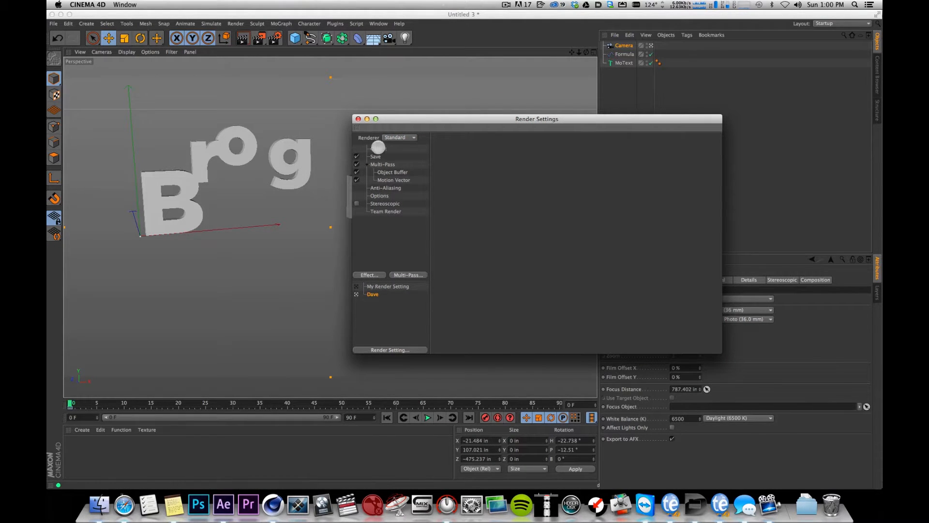
left_click(378, 149)
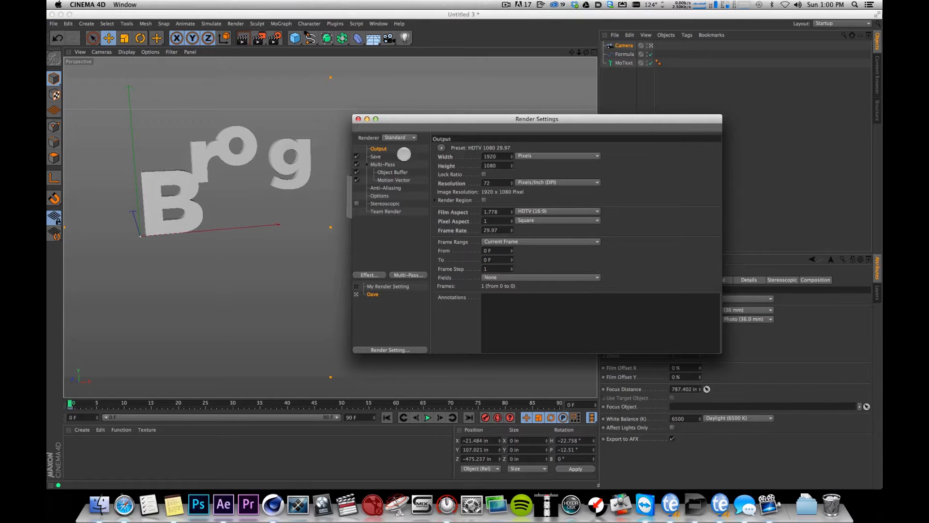
left_click(504, 241)
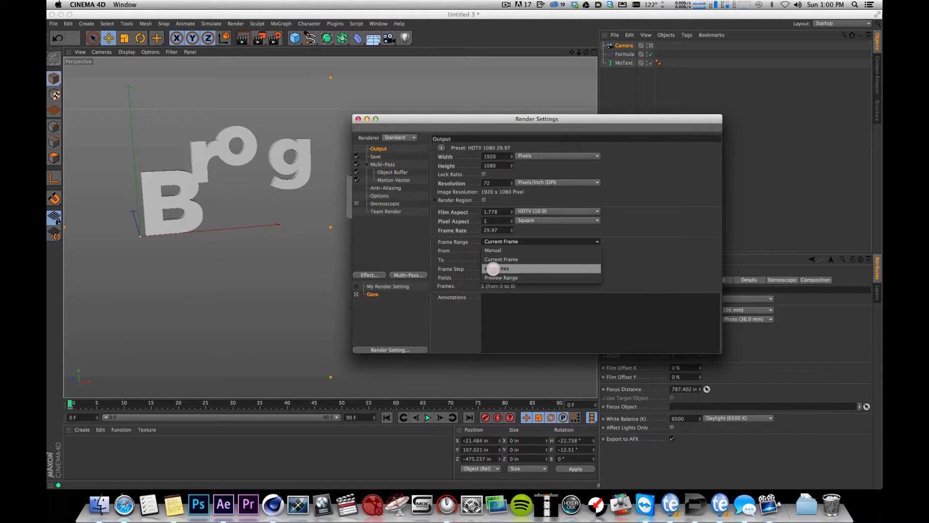
left_click(503, 269)
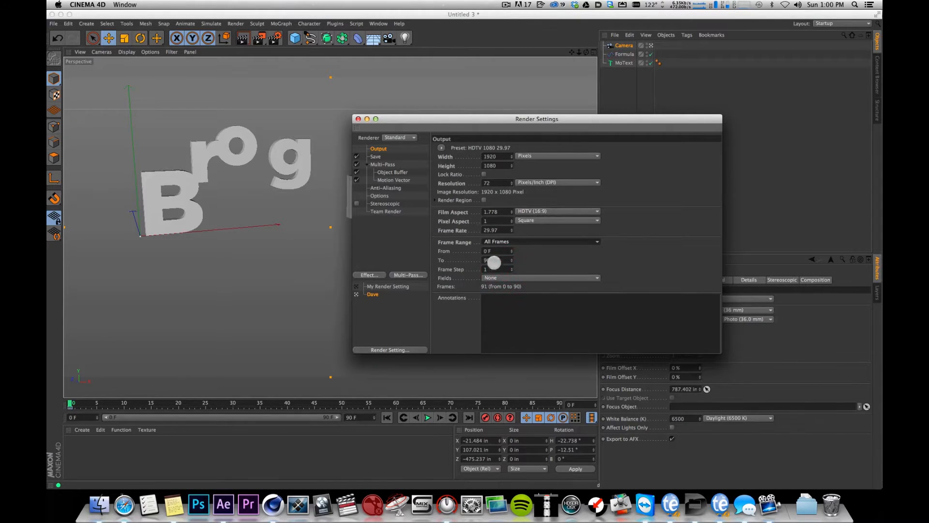
Set the regular image save file to render in the 024_RSMB/From_GFX_DPT/c4d/Render folder.
left_click(375, 157)
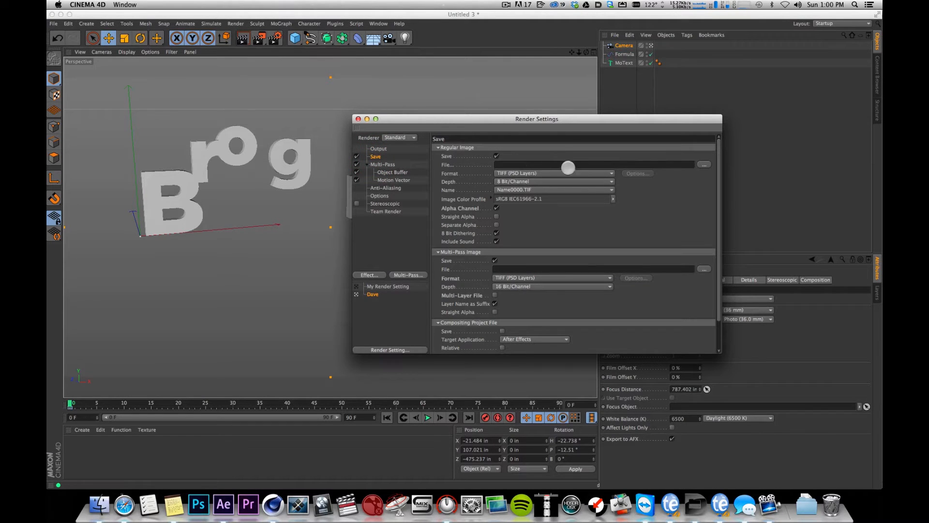
left_click(705, 164)
left_click_drag(536, 57, 525, 56)
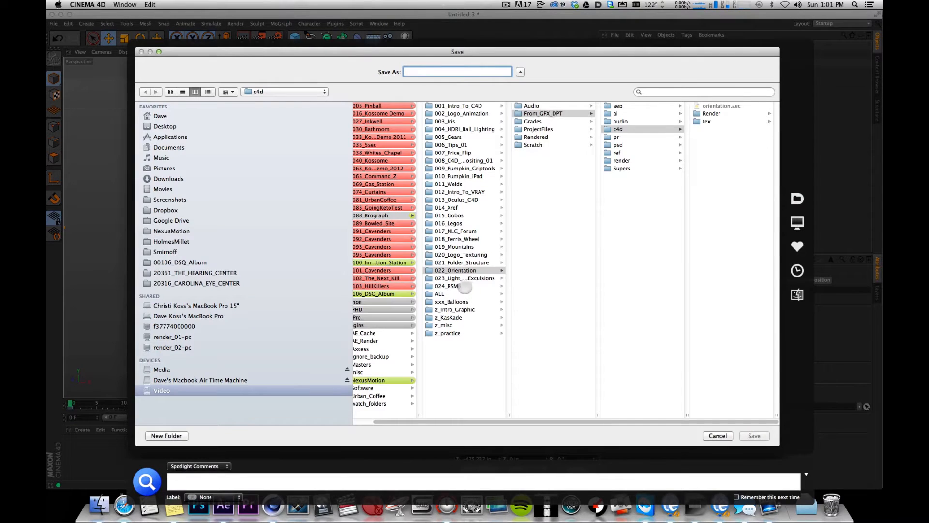
left_click(456, 286)
key("super+Tab")
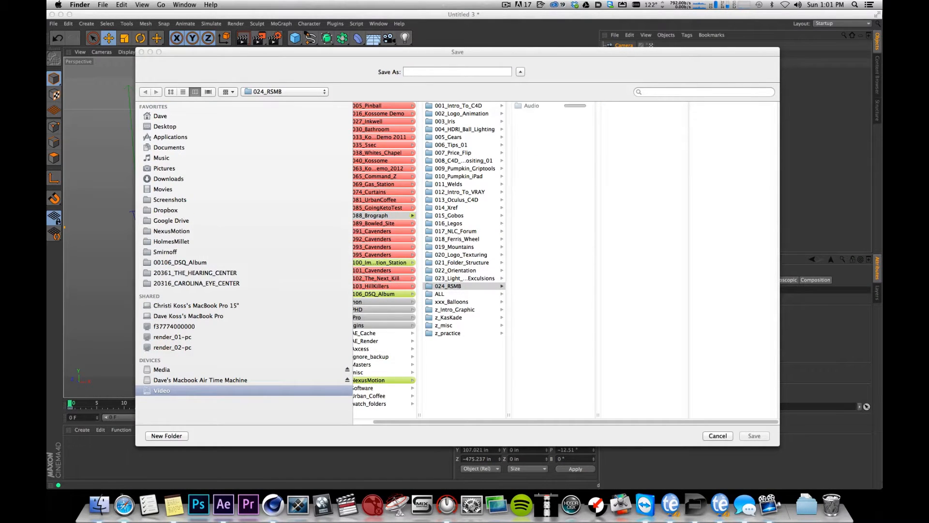
left_click(566, 77)
left_click(564, 113)
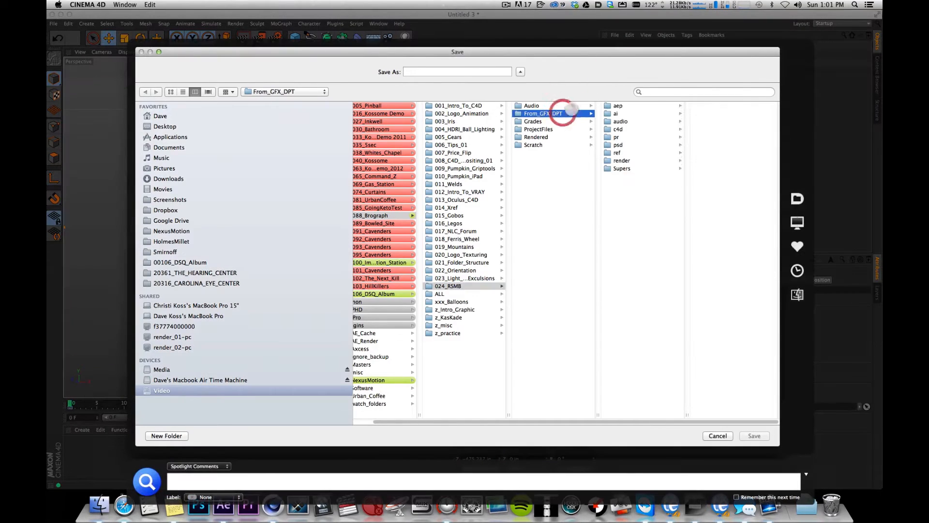
left_click(621, 129)
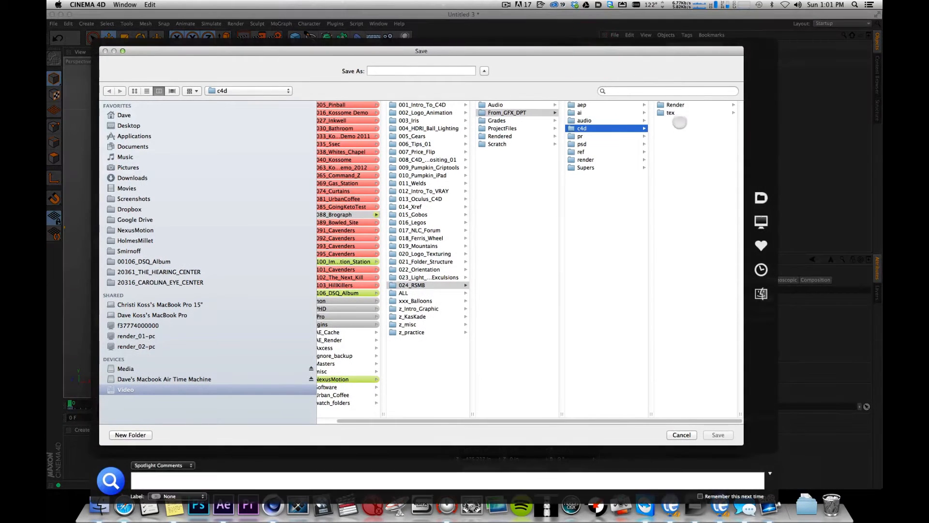
left_click(676, 105)
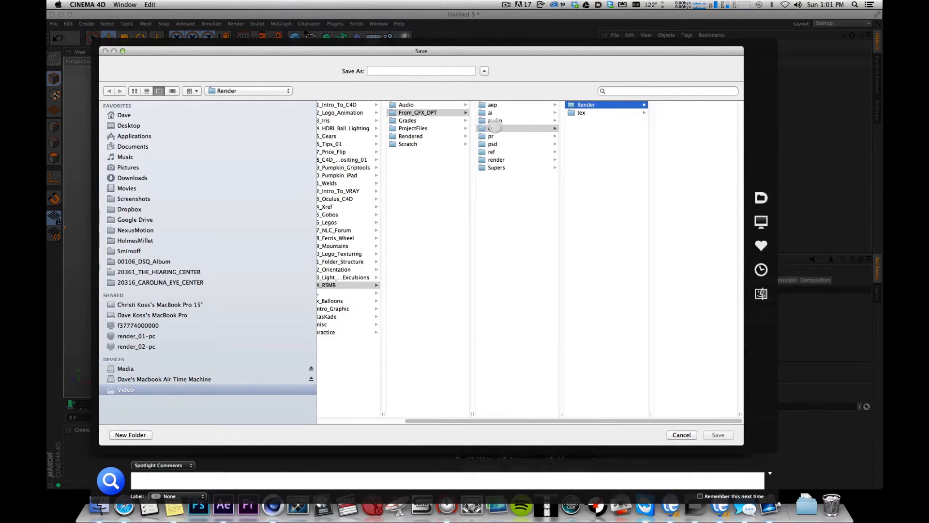
left_click(391, 69)
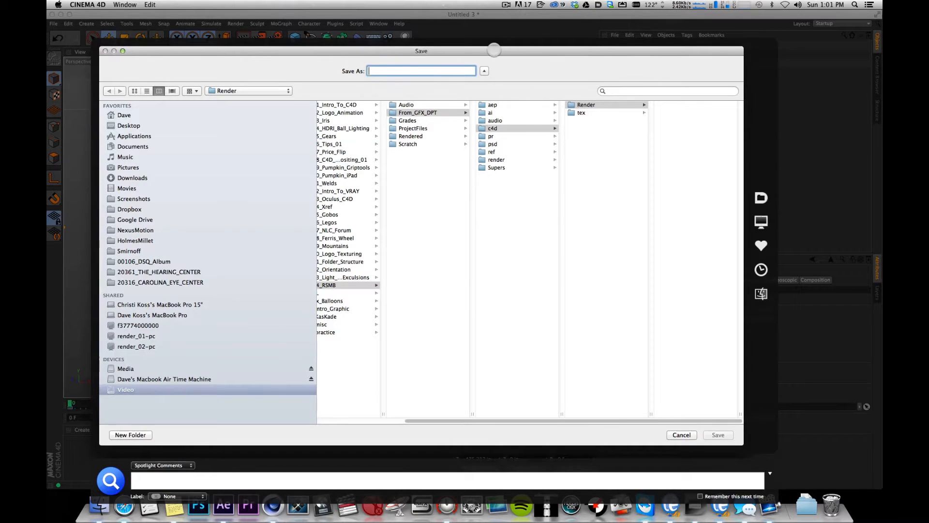
type("render")
key("Return")
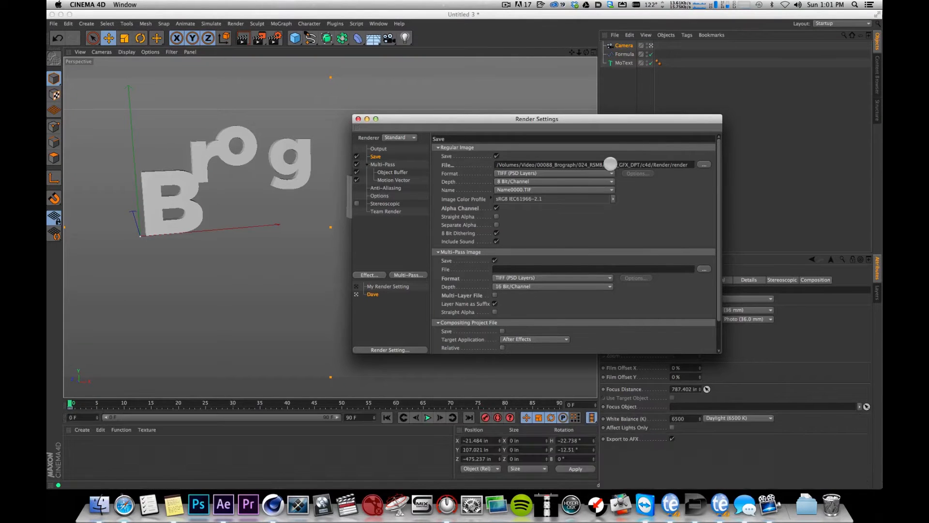
Copy the regular image file path into the Multi-Pass Image file path.
left_click(613, 163)
key("super+a")
key("super+c")
left_click(514, 269)
key("super+v")
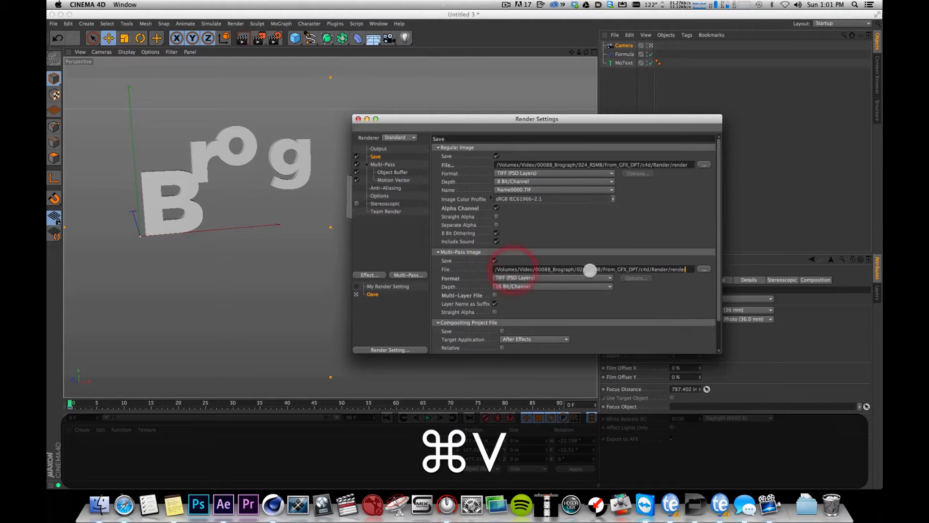
left_click(554, 236)
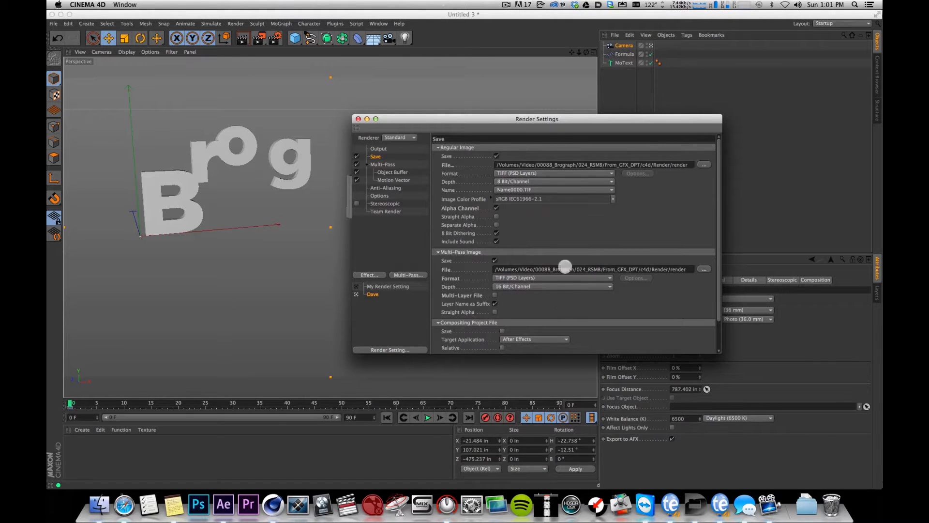
Enlarge the Render Settings window and review the Multi-Pass, Motion Vector, Save and Object Buffer settings and the available pass types.
left_click_drag(522, 118, 530, 85)
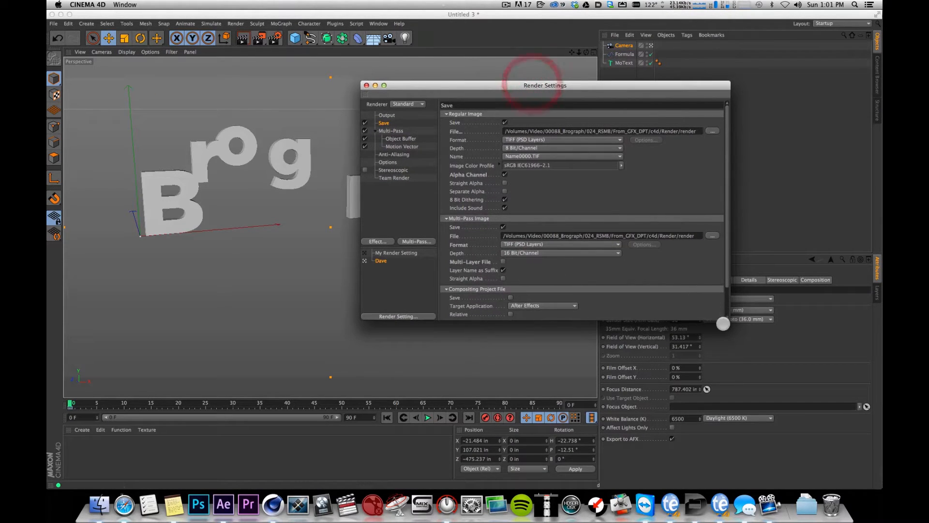
left_click_drag(710, 316, 728, 409)
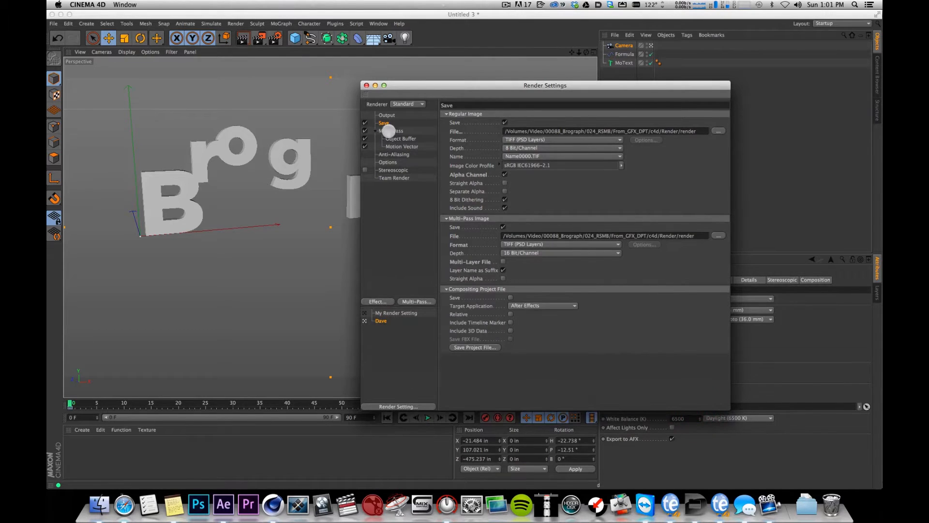
left_click(389, 130)
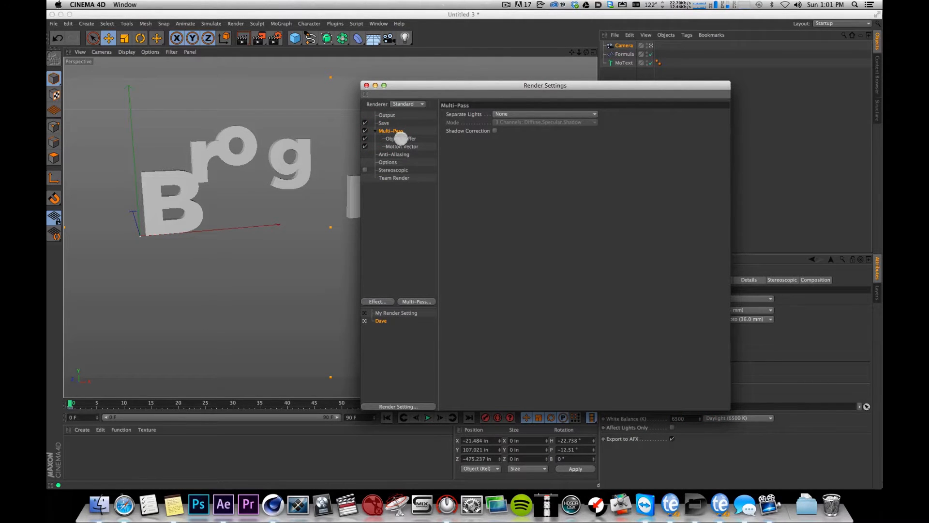
left_click(405, 146)
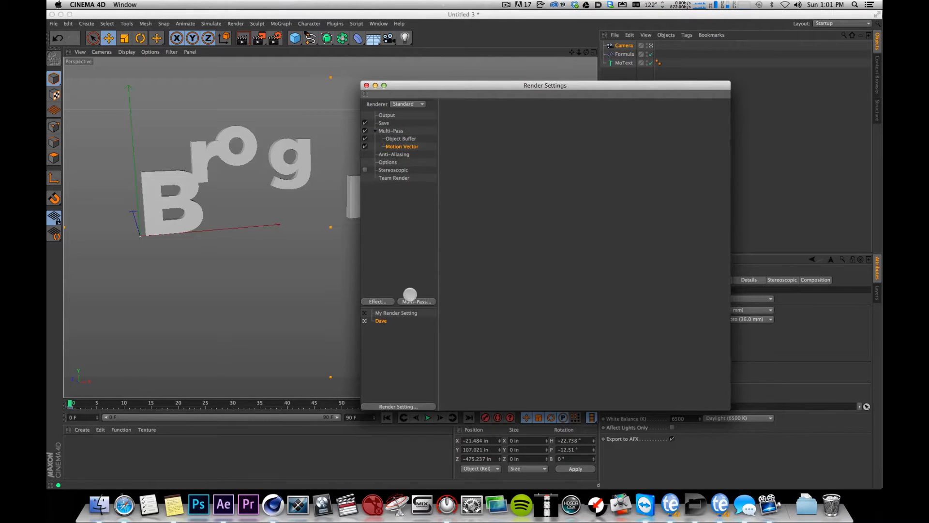
left_click(418, 302)
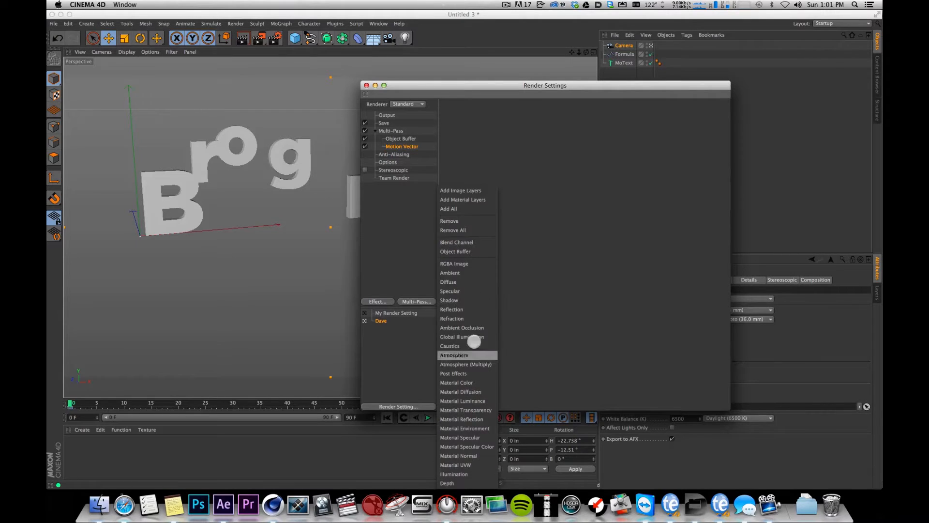
left_click(396, 207)
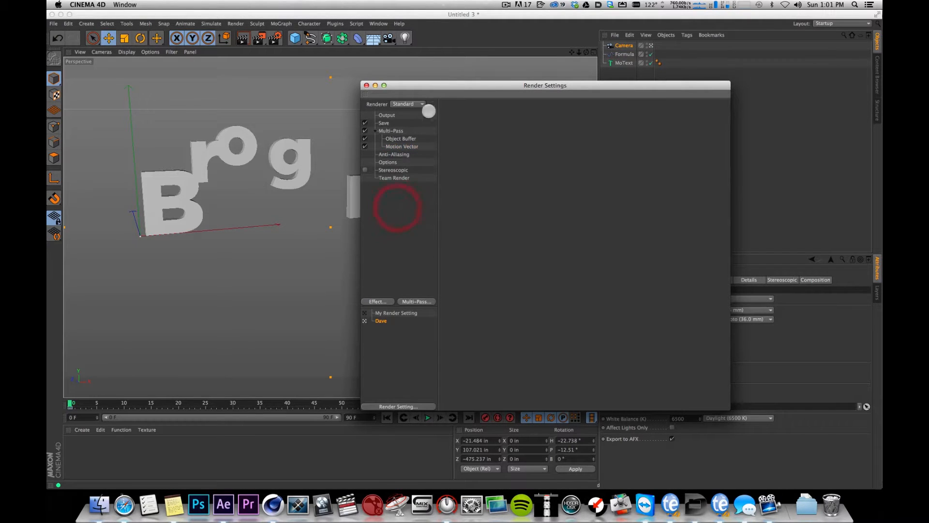
left_click(390, 130)
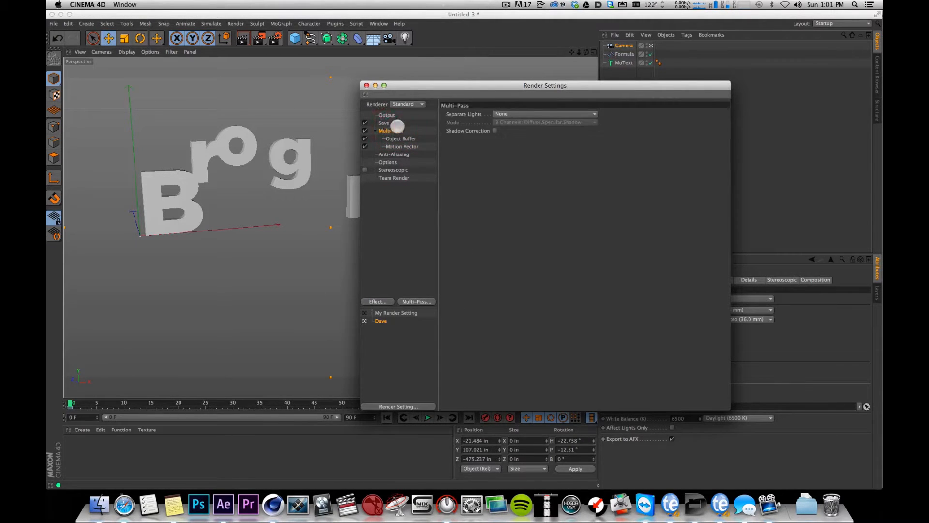
left_click(384, 123)
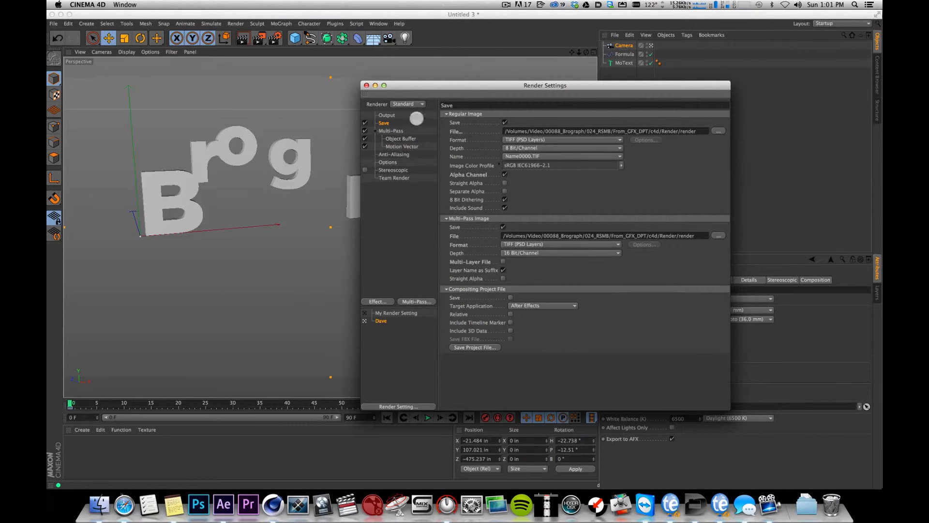
left_click(405, 139)
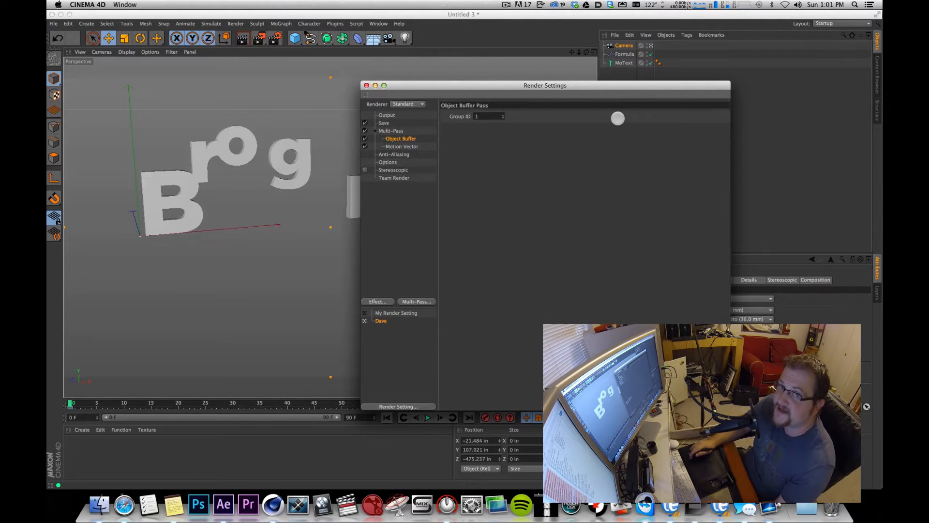
left_click(394, 223)
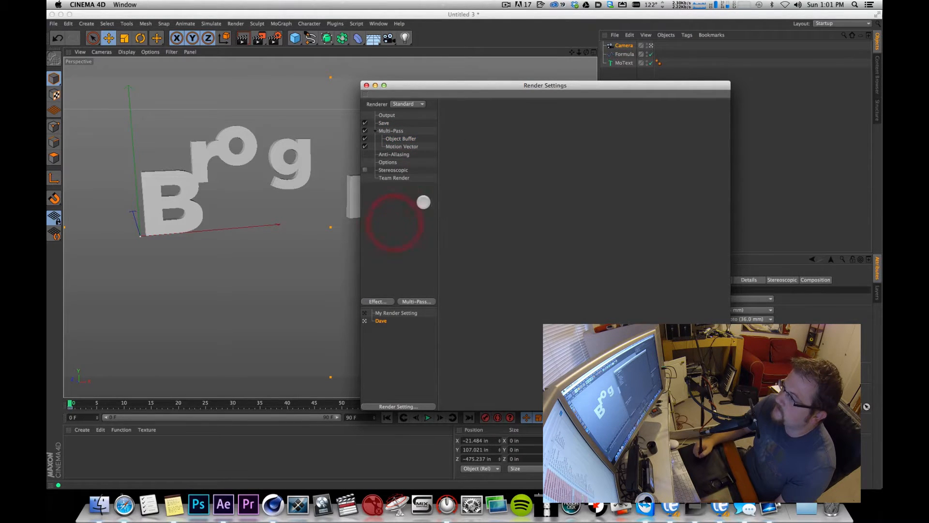
Close the render settings, render the animation to the Picture Viewer and scrub through the rendered frames.
key("super+w")
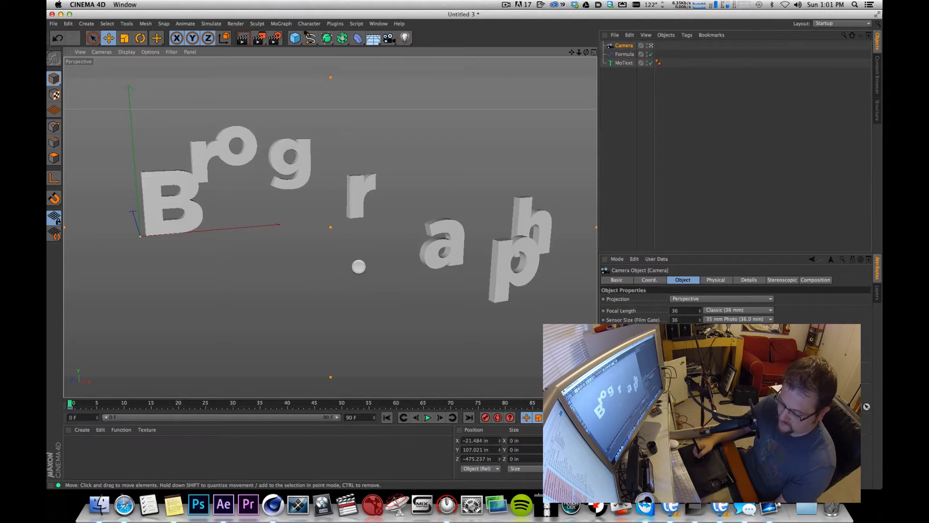
key("shift+super+r")
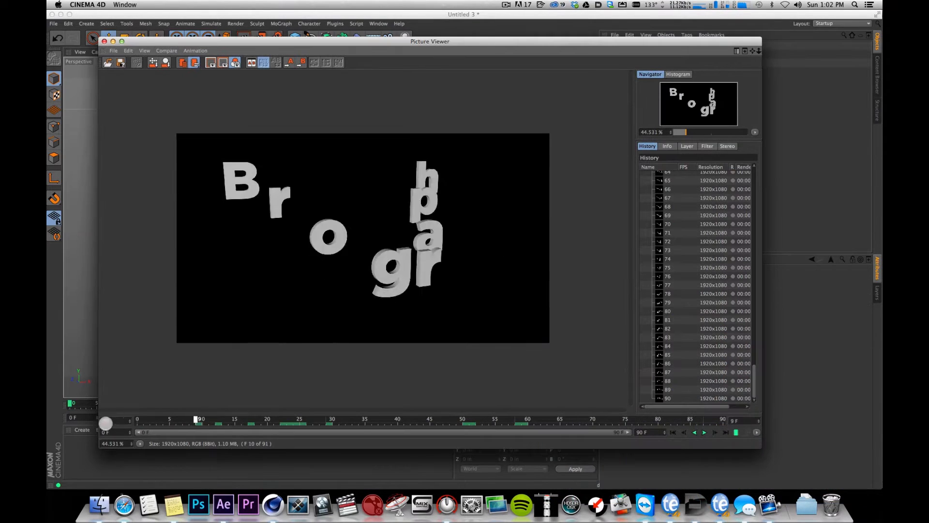
left_click_drag(106, 423, 694, 393)
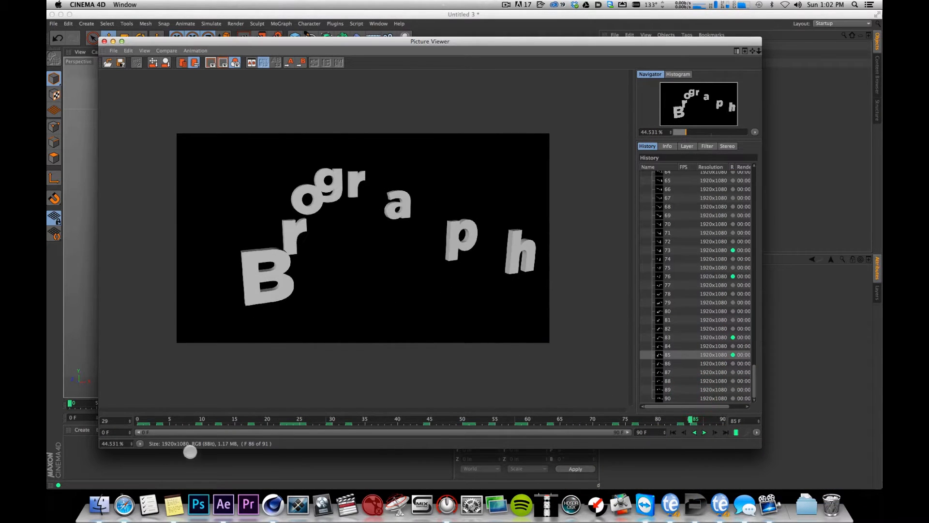
left_click_drag(189, 421, 440, 417)
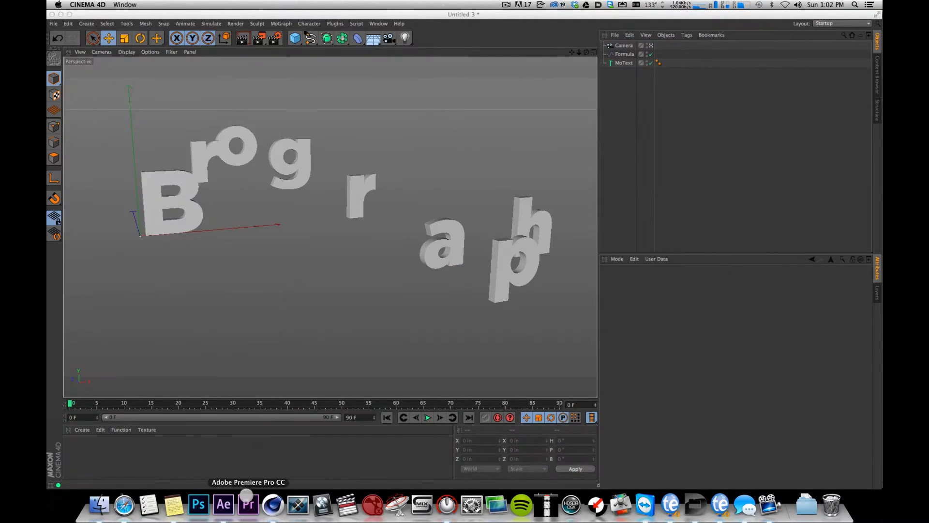
Switch to After Effects and start importing footage, browsing the Video volume to the 024_RSMB project folder.
left_click(223, 504)
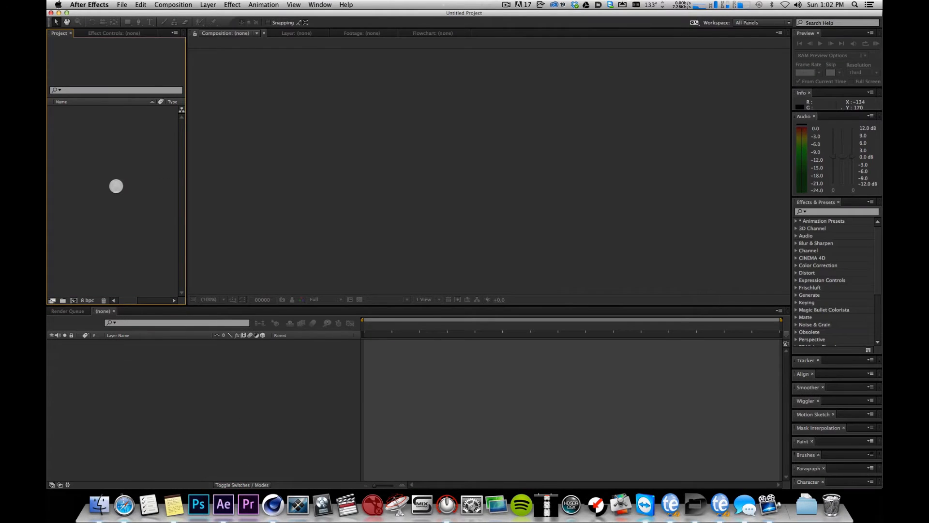
double_click(116, 186)
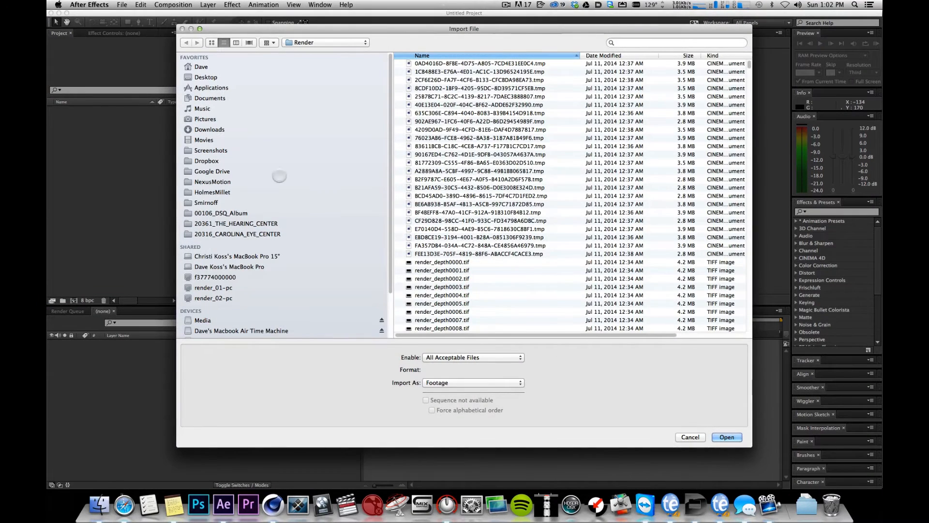
scroll(339, 286, "down", 5)
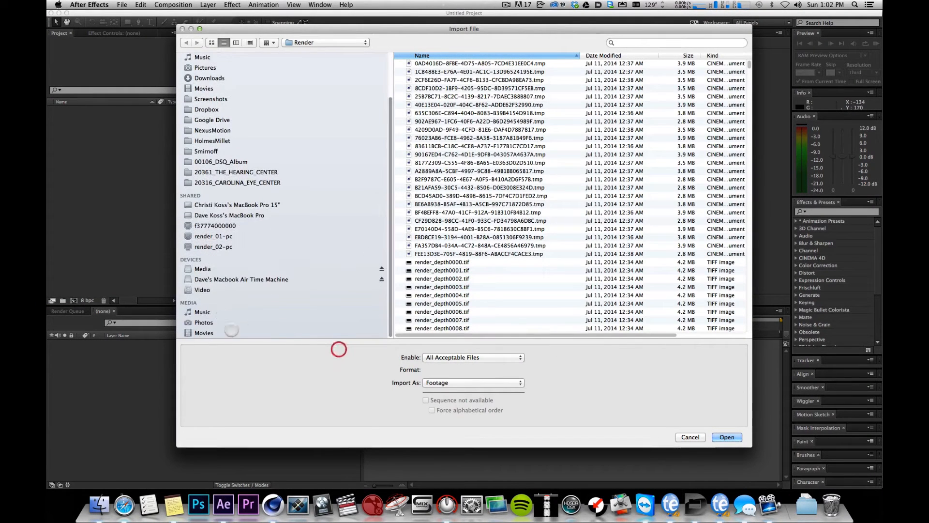
left_click(224, 289)
double_click(435, 179)
left_click(438, 254)
double_click(438, 254)
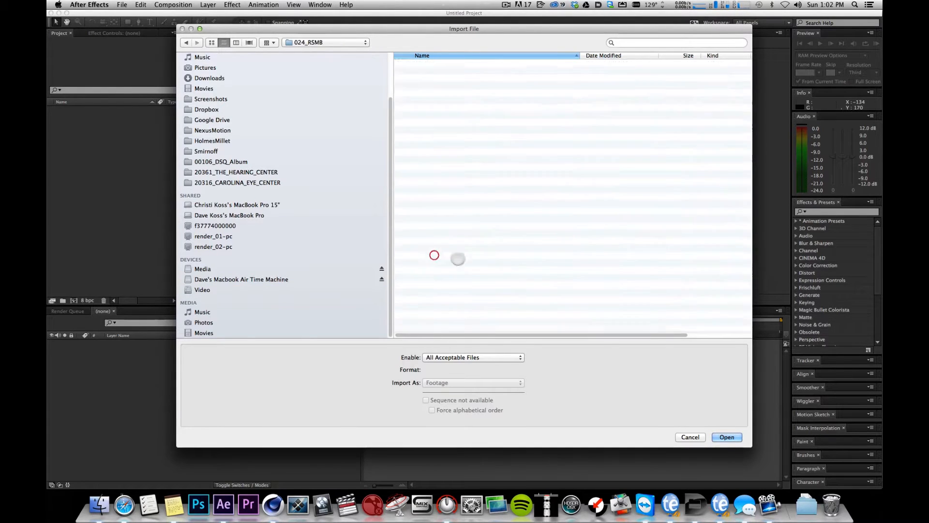
Import the render_motion frames from From_GFX_DPT/c4d/Render as a TIFF sequence.
left_click(438, 71)
double_click(430, 71)
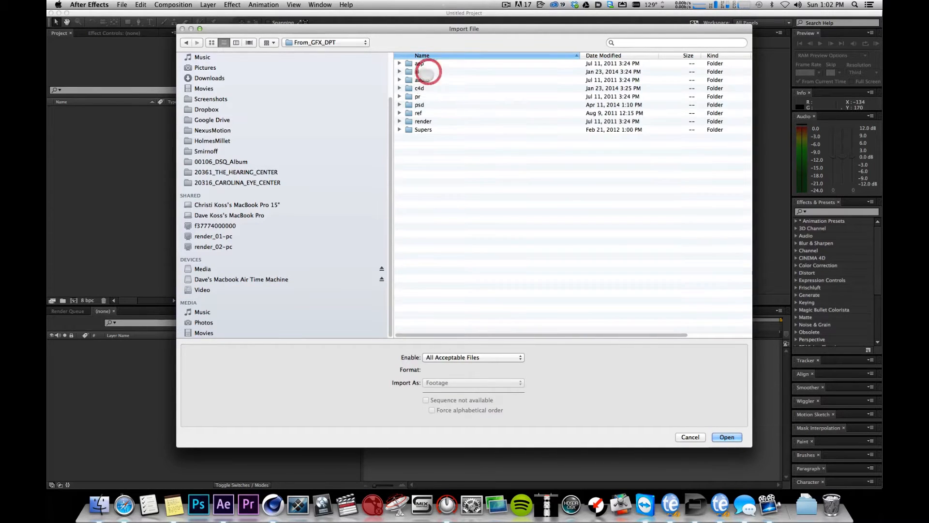
double_click(422, 88)
left_click(426, 64)
double_click(425, 64)
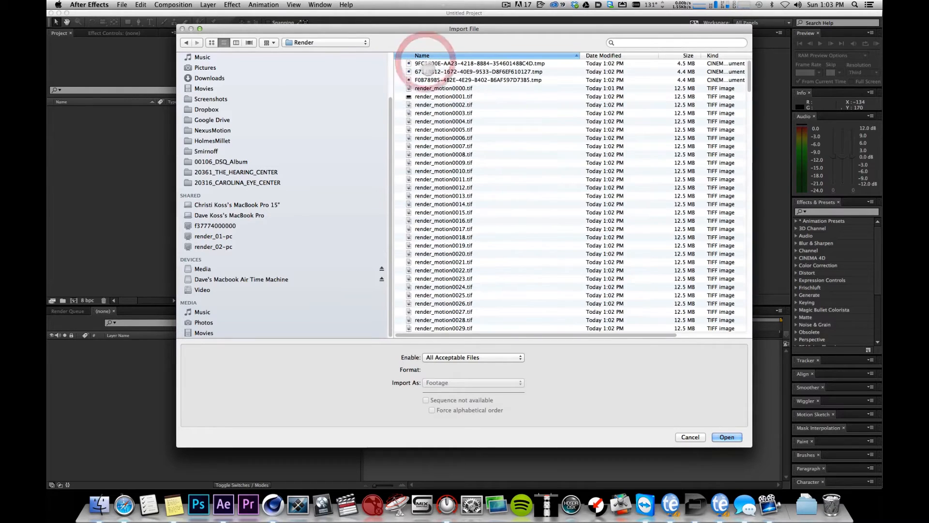
left_click(460, 121)
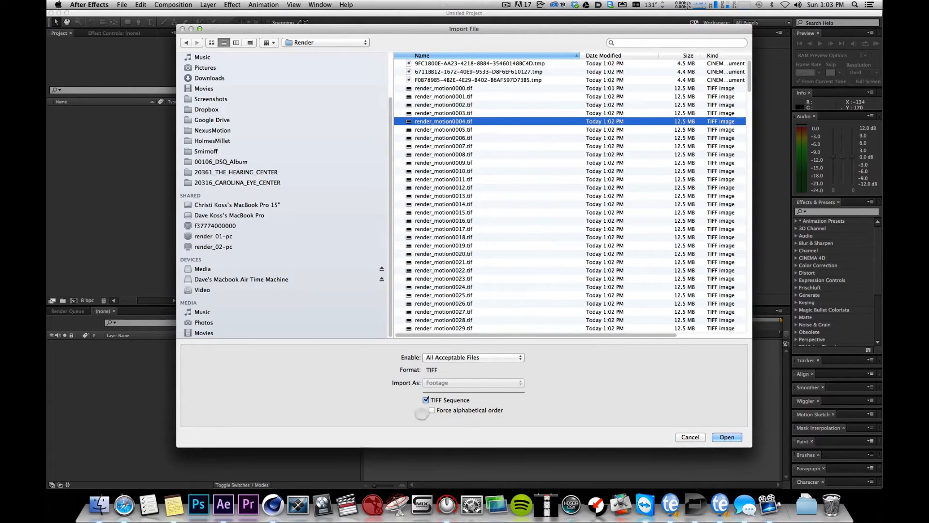
left_click(727, 437)
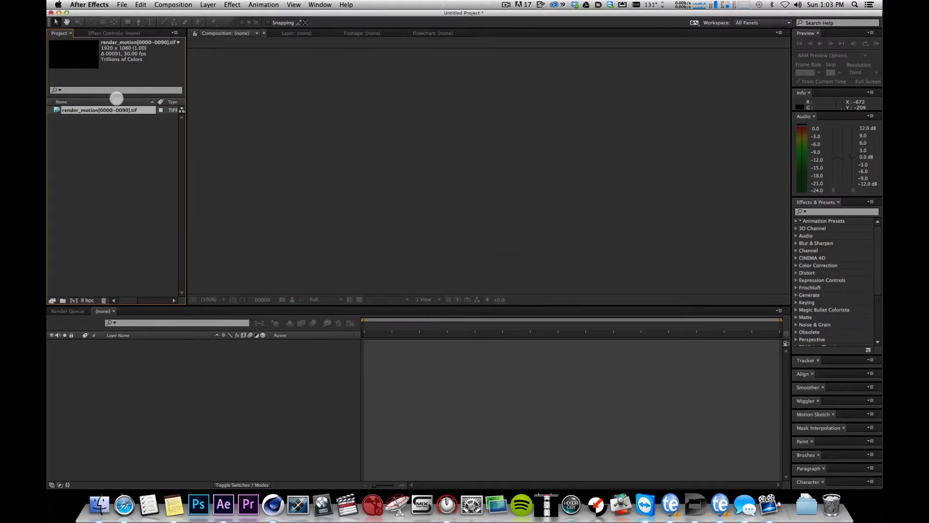
Import the regular render[0000-0090].tif frames from the same Render folder as a second image sequence.
left_click(130, 166)
double_click(166, 170)
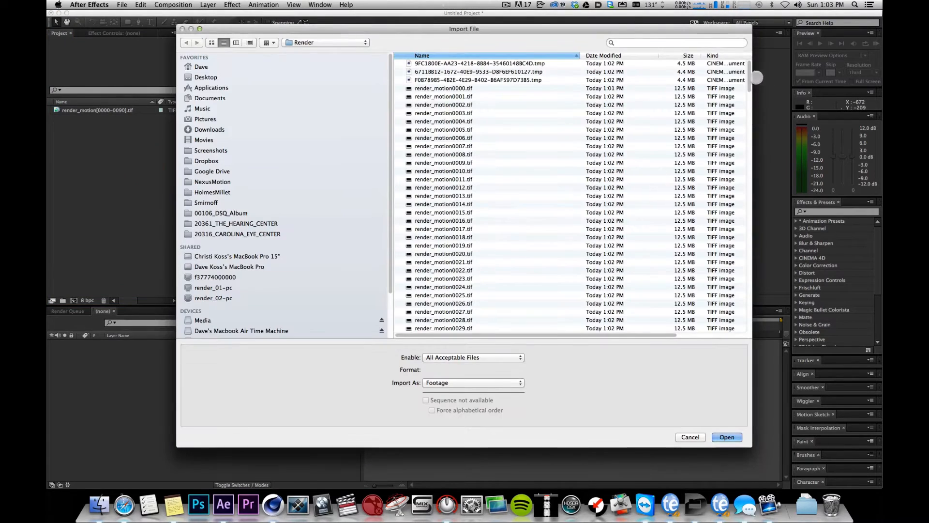
scroll(757, 76, "down", 20)
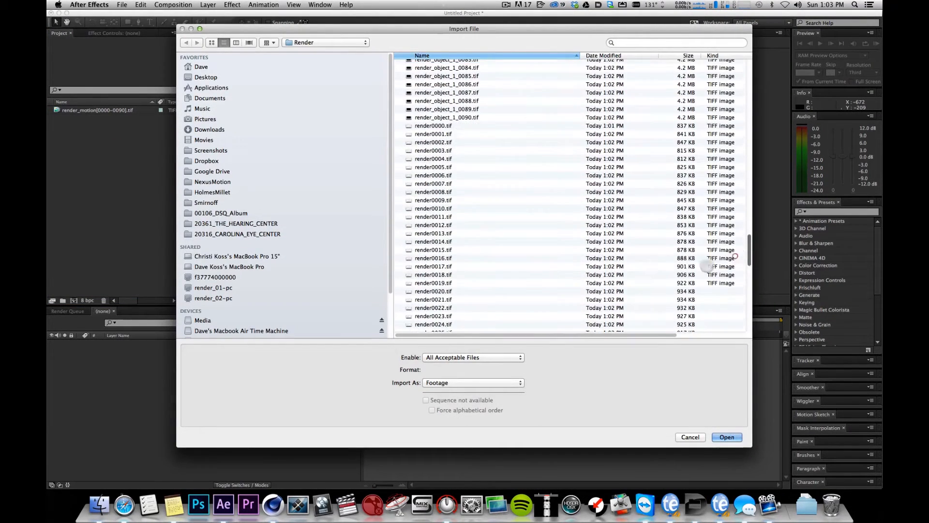
left_click(727, 261)
left_click(727, 437)
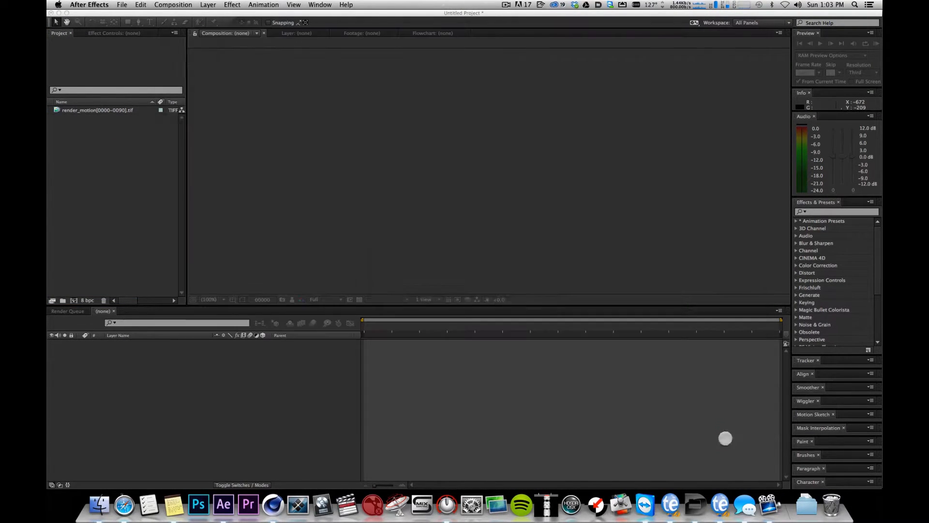
left_click(192, 160)
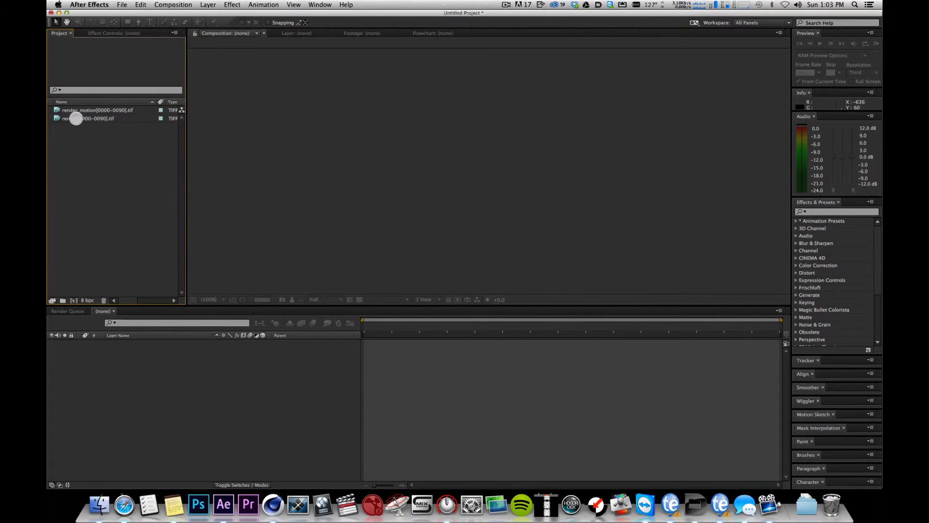
Create a composition from the render[0000-0090].tif sequence, scrub to frame 45 and show the transparency grid.
left_click(76, 119)
left_click(75, 299)
left_click_drag(368, 325, 570, 325)
left_click(350, 299)
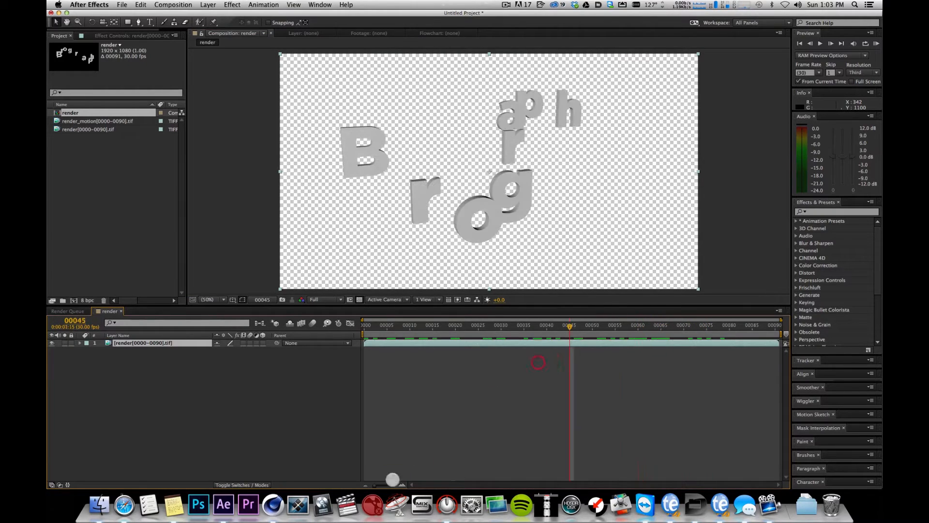
left_click(234, 452)
Create a composition from the render_motion[0000-0090].tif sequence and scrub to frame 34 to inspect the motion vector colors.
left_click(99, 193)
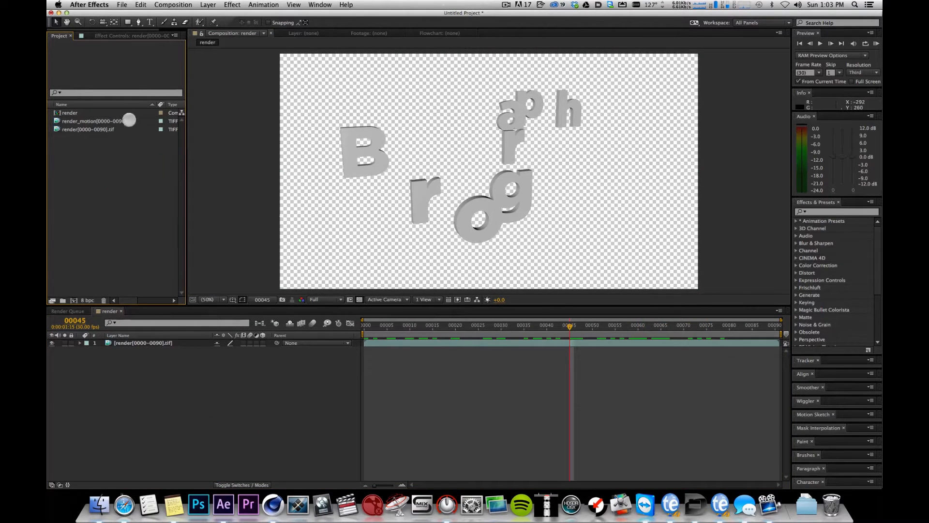
left_click(105, 122)
left_click_drag(104, 121, 73, 301)
left_click_drag(395, 326, 519, 323)
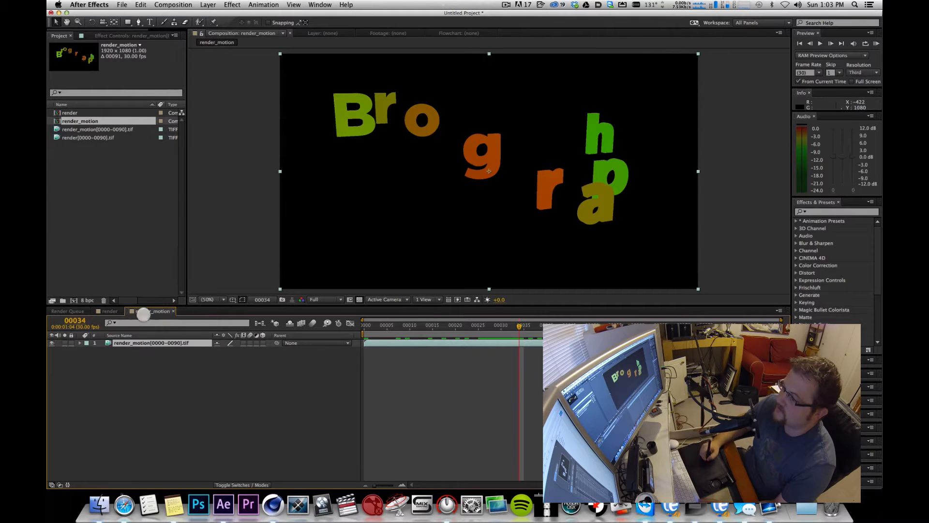
Return to the render composition and step back and forth through its frames to frame 39 to examine the unblurred motion.
left_click(112, 311)
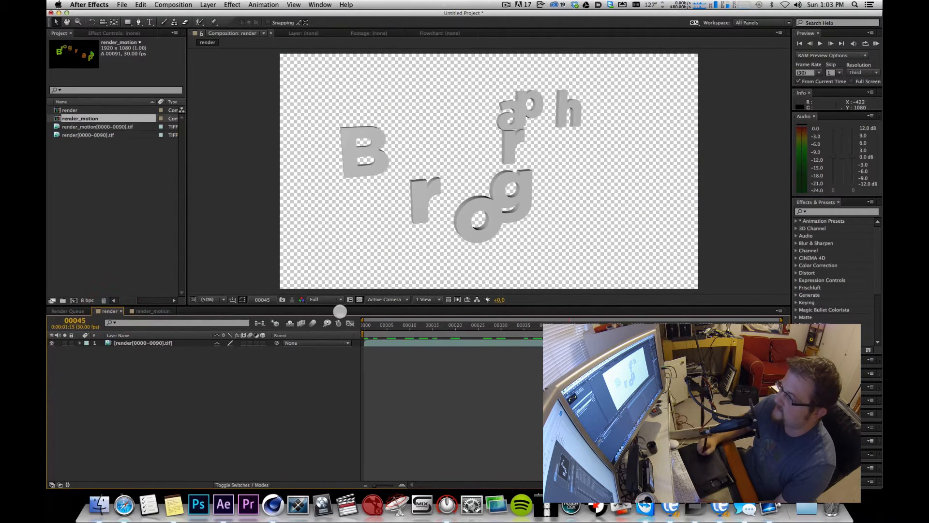
key("Page_Up")
key("Page_Up")
key("Page_Up")
key("Page_Up")
key("Page_Up")
key("Page_Up")
key("Page_Up")
key("Page_Up")
key("Page_Up")
key("Page_Up")
key("Page_Up")
key("Page_Up")
key("Page_Up")
key("Page_Up")
key("Page_Up")
key("Page_Down")
key("Page_Down")
key("Page_Down")
key("Page_Down")
key("Page_Down")
key("Page_Down")
key("Page_Down")
key("Page_Down")
key("Page_Down")
key("Page_Down")
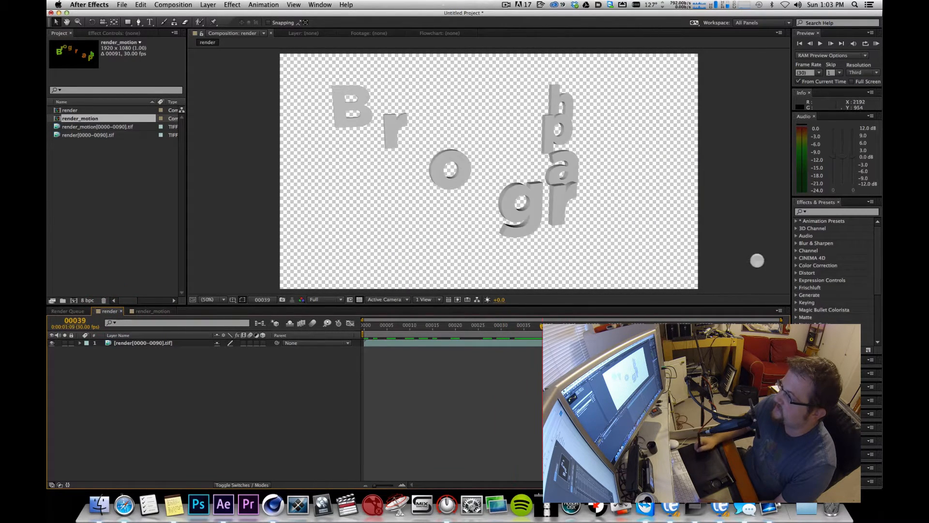
Search the effects for rsmb, apply RSMB Pro to the render[0000-0090].tif layer and scrub to frame 46 to check the blur.
left_click(816, 212)
type("r")
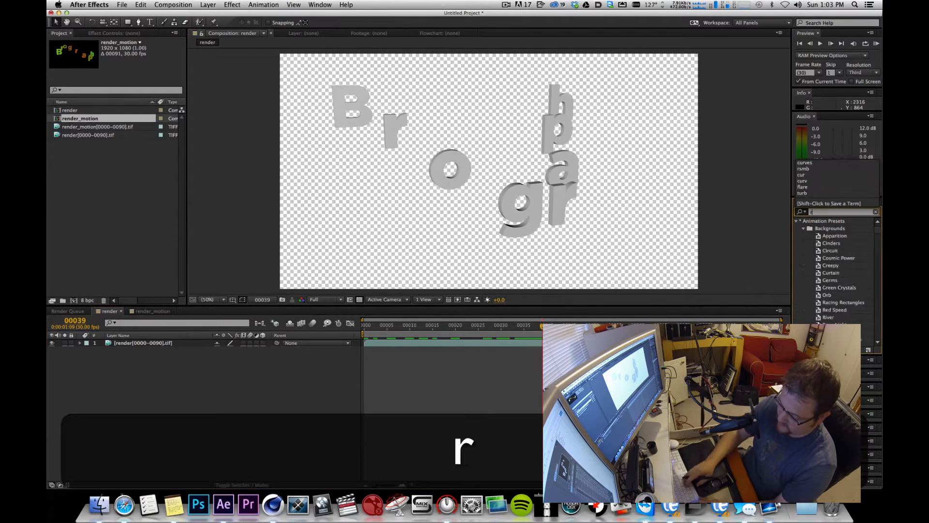
type("smb")
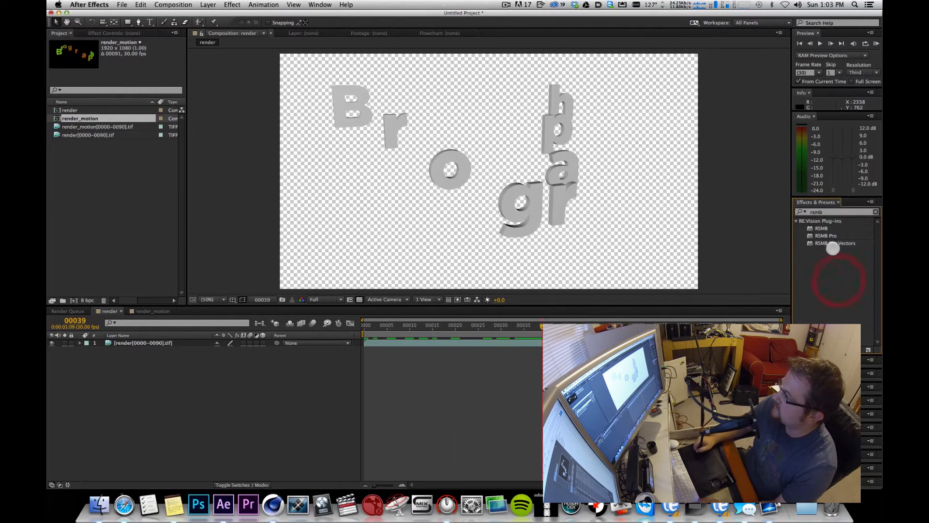
left_click(822, 235)
left_click_drag(823, 236, 135, 351)
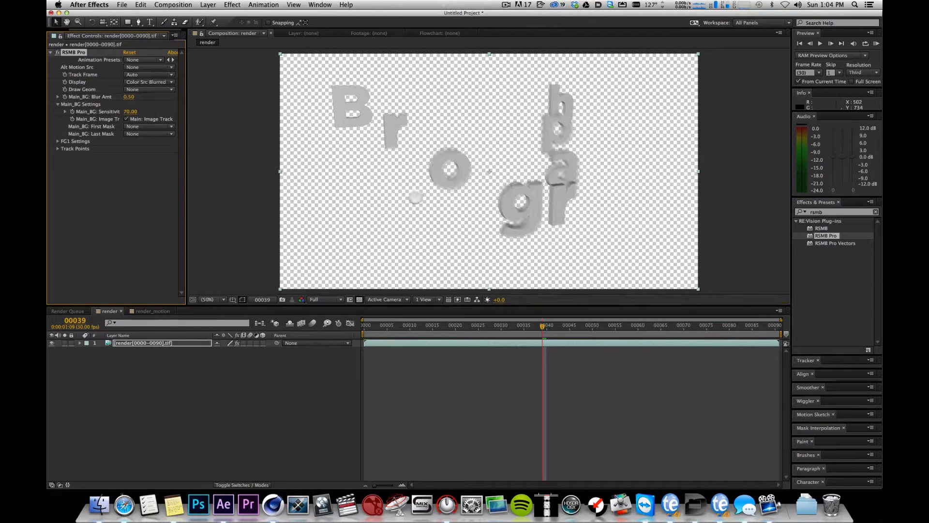
left_click_drag(543, 325, 574, 357)
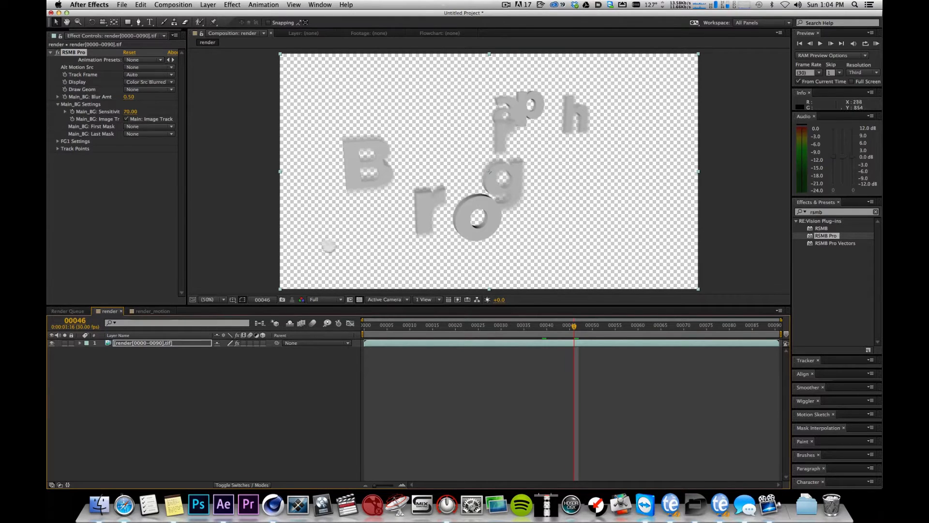
Hide the transparency grid, jump to frame 50 and step forward to frame 59 to examine the RSMB Pro blur on the letters.
left_click(359, 300)
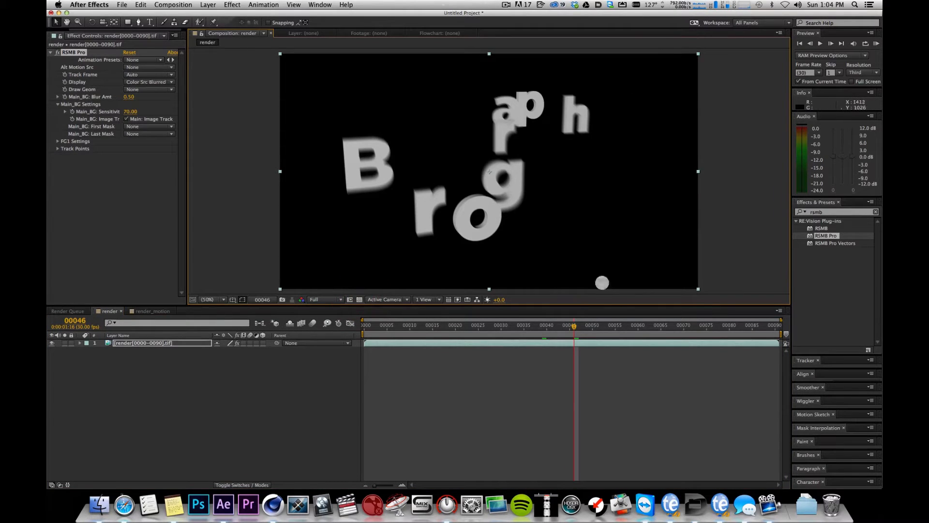
left_click(592, 325)
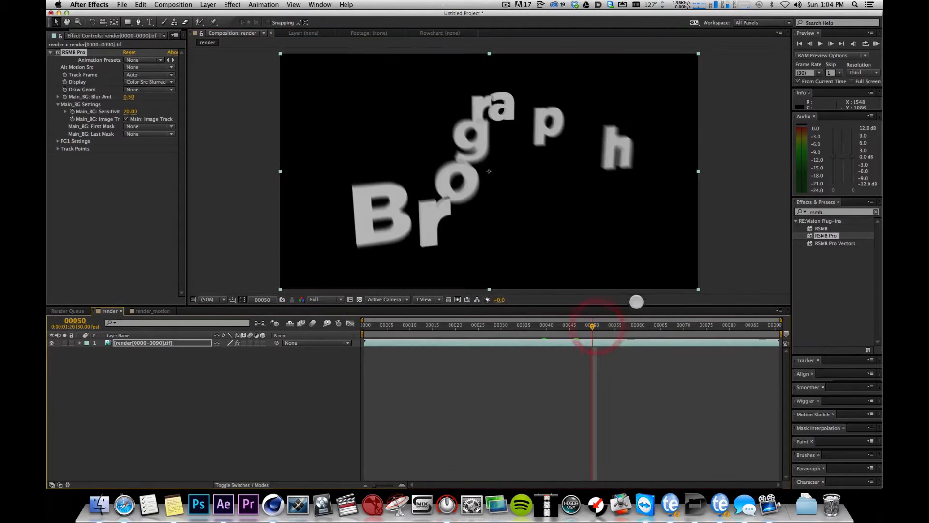
key("super+Right")
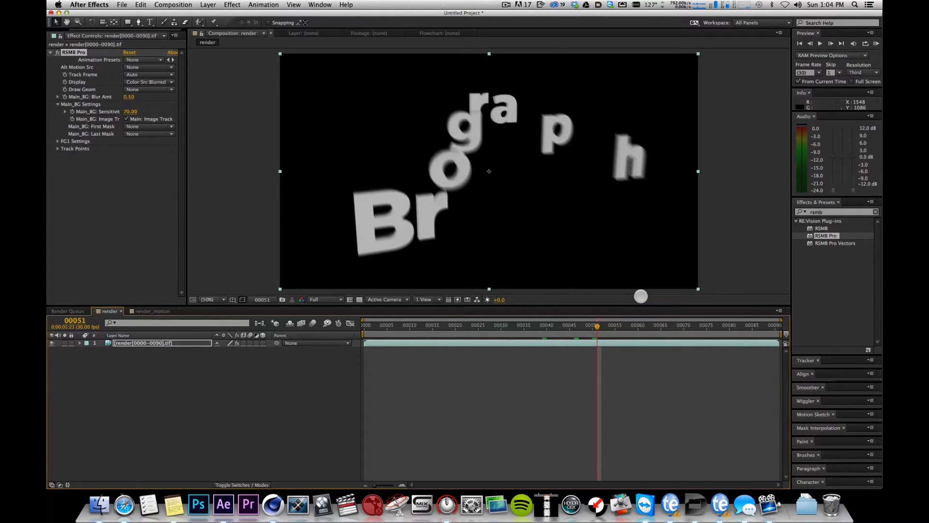
key("super+Right")
key("super+Right")
key("super+Right")
key("super+Right")
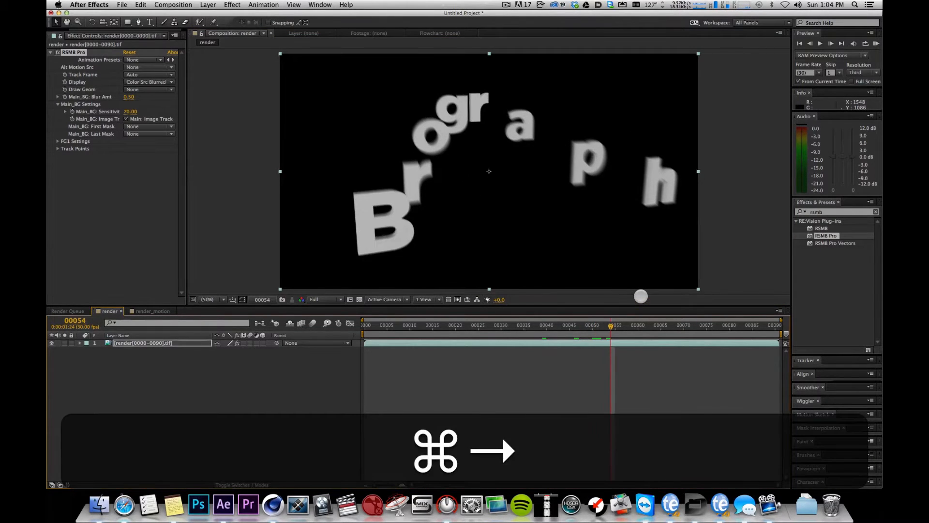
key("super+Right")
key("super+Right")
key("super+Right")
key("super+Right")
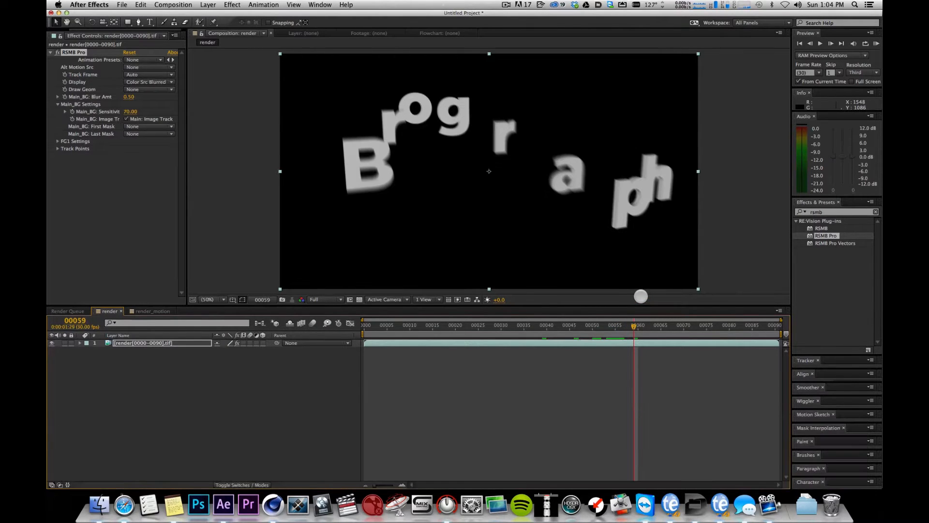
Step back to frame 58 and advance through frames 59 to 61 and on to 71, examining the blur where the p and h overlap.
key("super+Left")
key("super+Left")
key("super+Right")
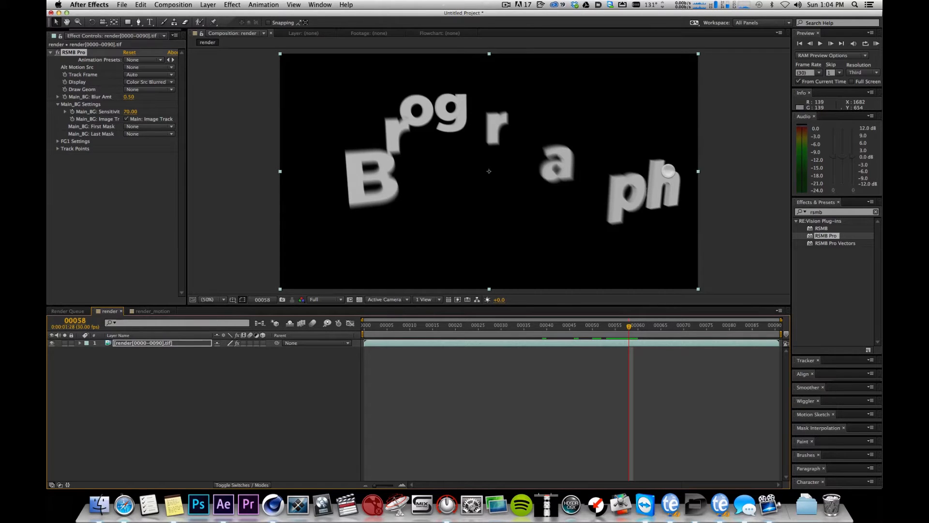
key("super+Right")
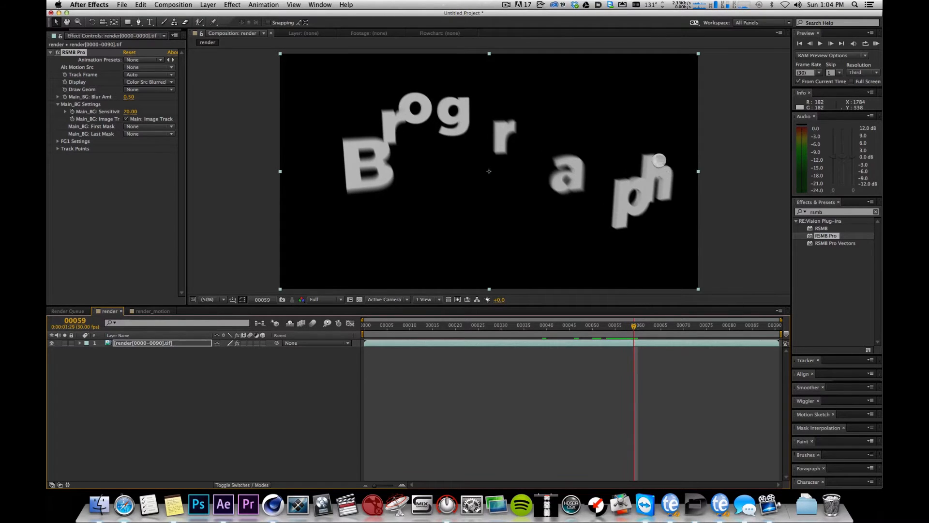
key("super+Right")
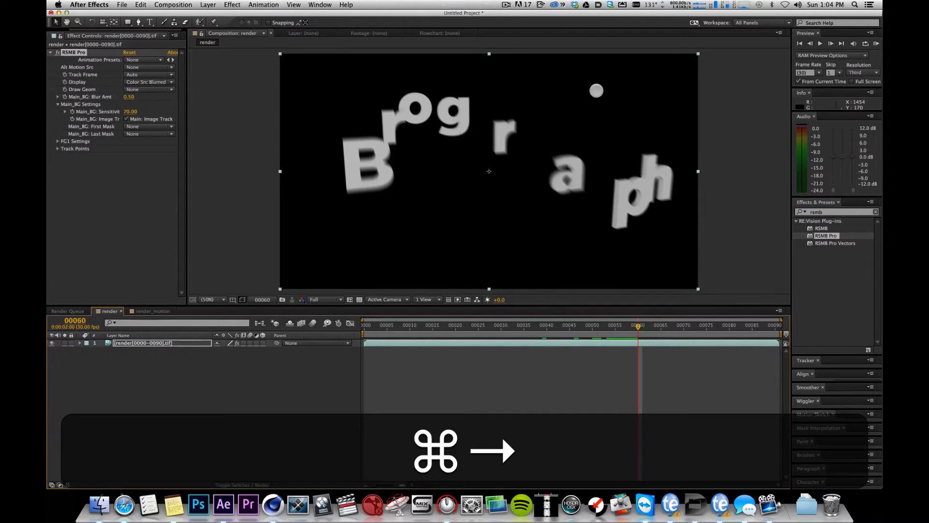
key("super+Right")
key("super+Right")
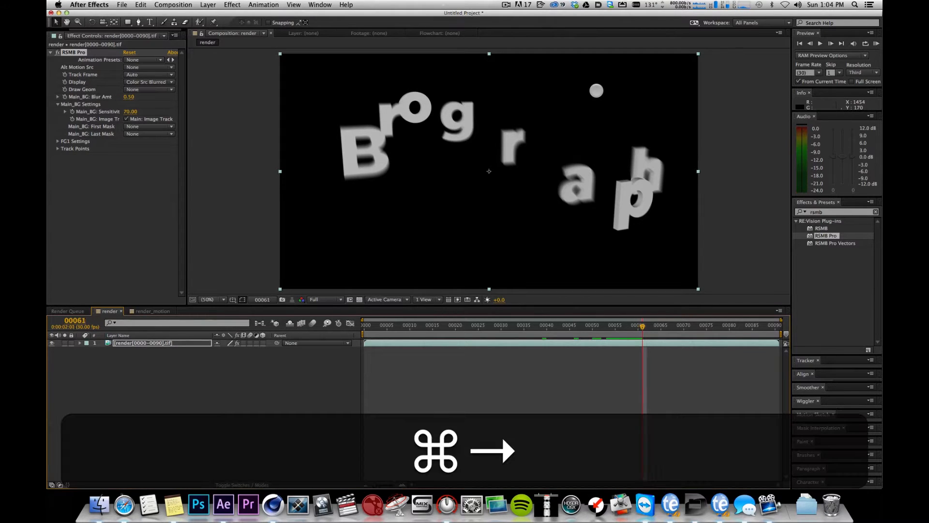
key("super+Right")
key("super+Right")
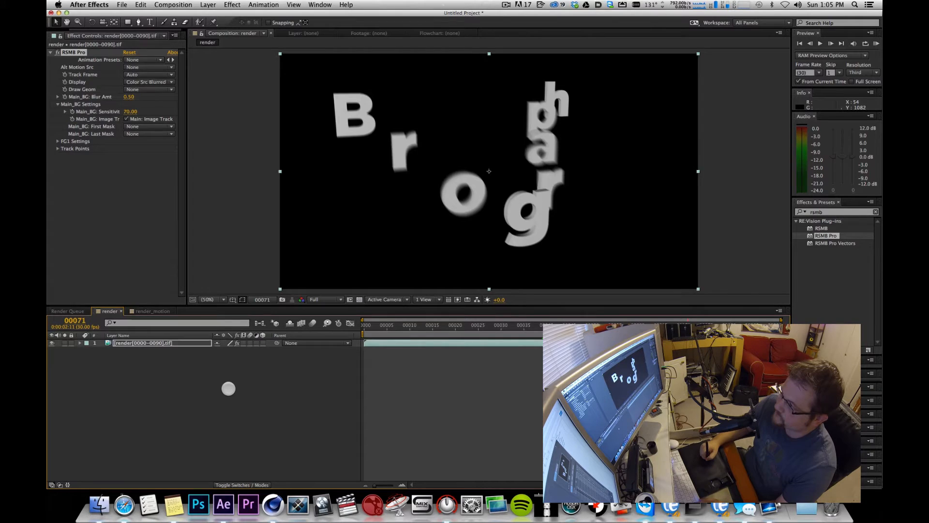
Replace RSMB Pro with RSMB Pro Vectors on the render[0000-0090].tif layer in the render composition.
left_click(229, 388)
key("alt+shift+period")
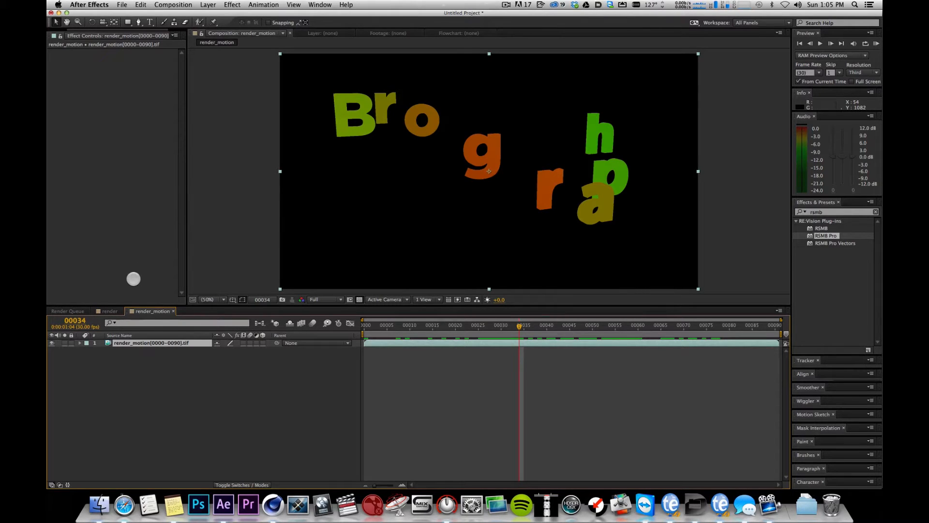
left_click(109, 310)
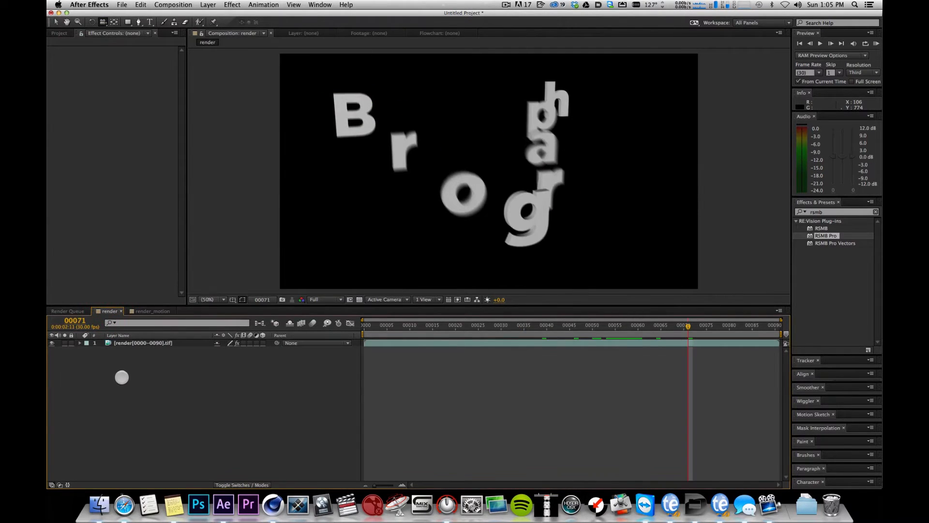
left_click(135, 343)
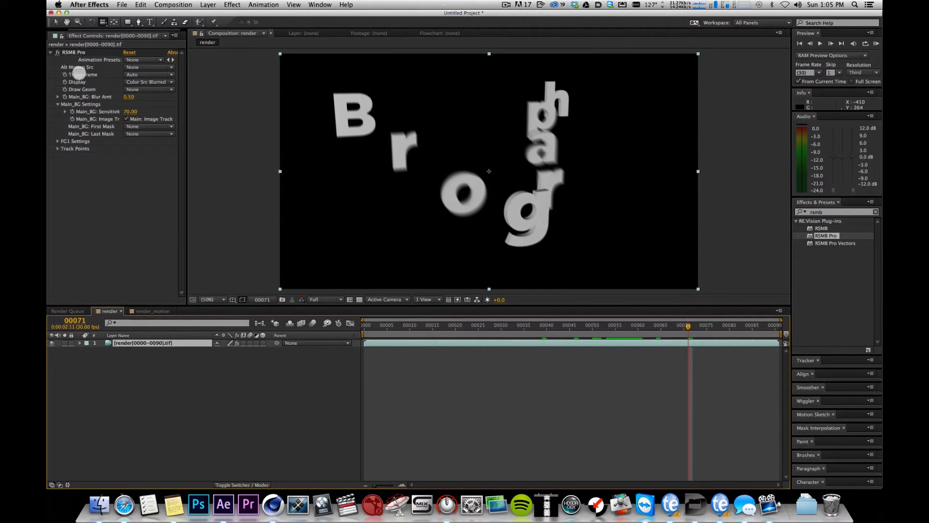
key("BackSpace")
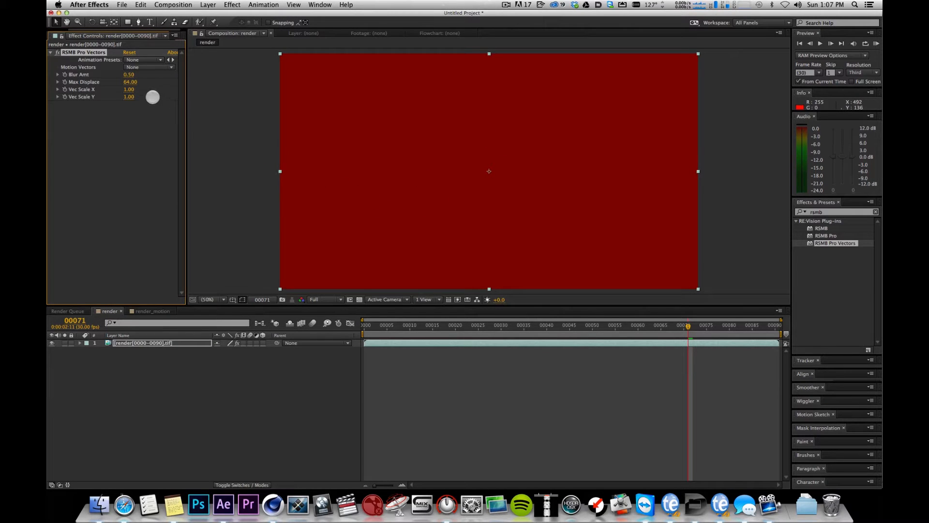
left_click(158, 100)
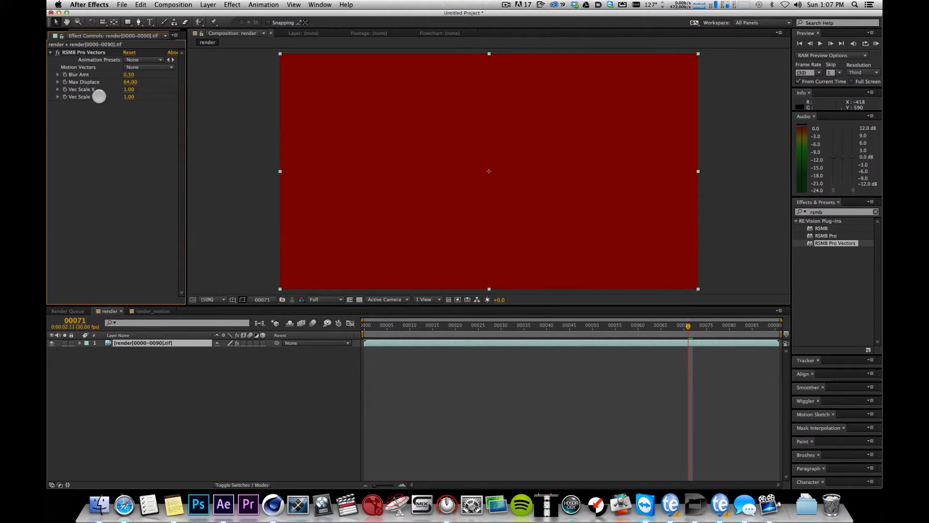
scroll(84, 34, "up", 3)
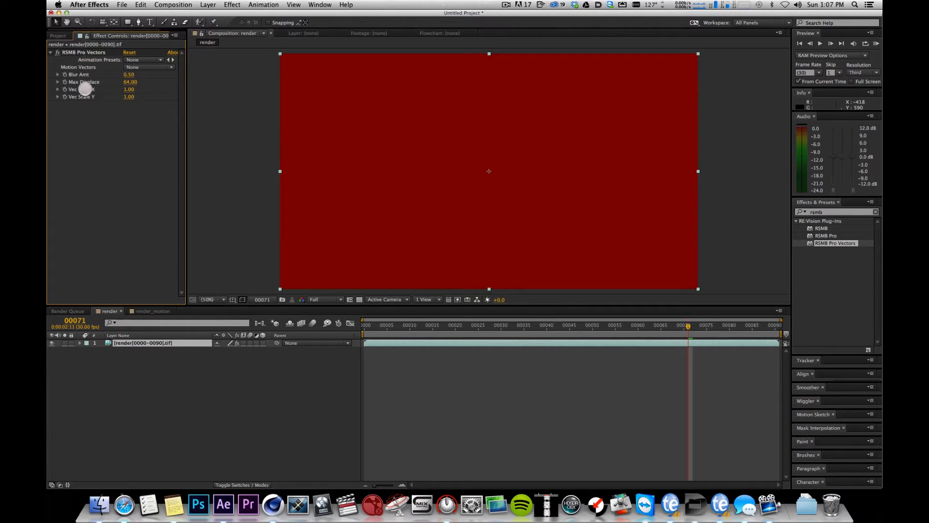
Add render_motion[0000-0090].tif beneath the render layer in the render composition and turn off its visibility.
left_click(58, 36)
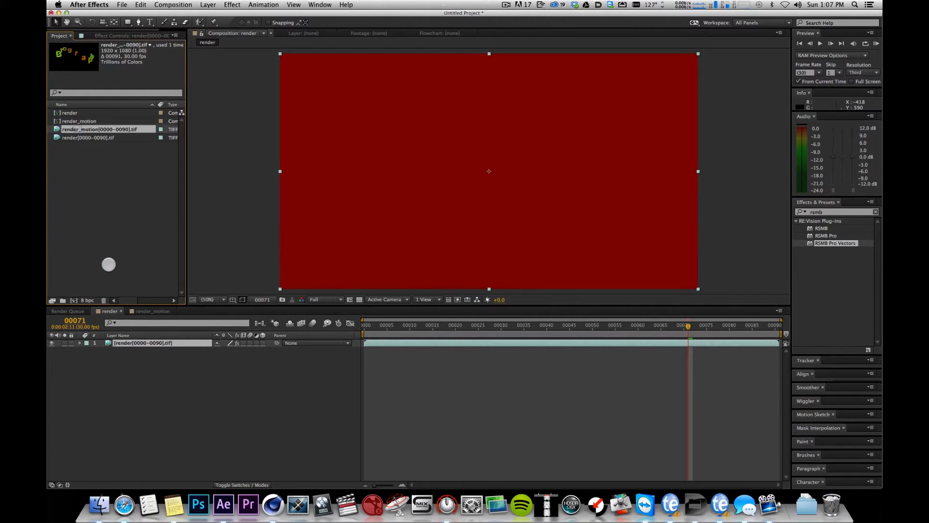
left_click_drag(112, 352, 112, 352)
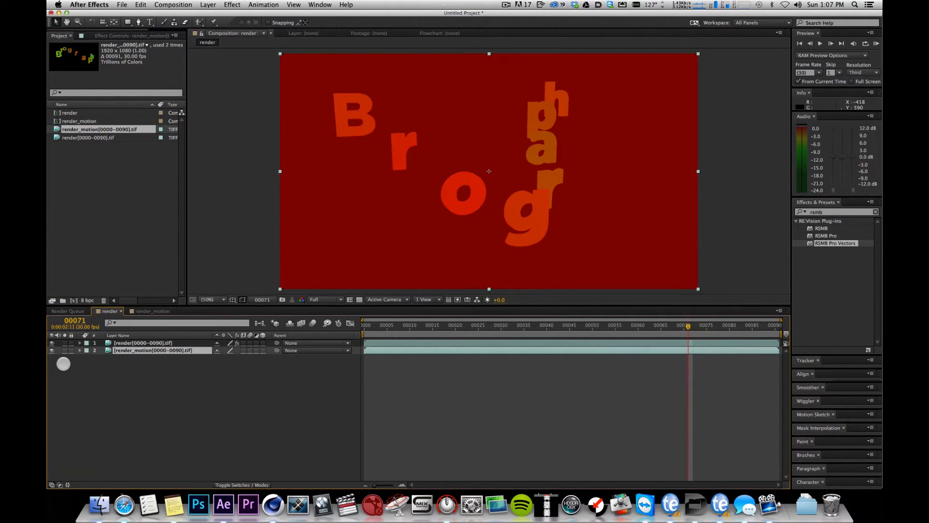
left_click(51, 350)
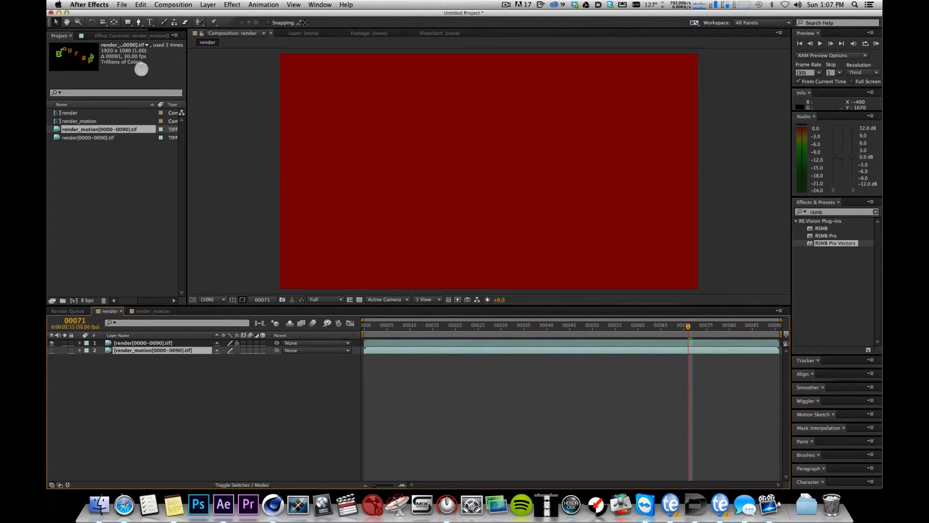
Set the Motion Vectors source of RSMB Pro Vectors to the render_motion[0000-0090].tif layer.
left_click(146, 68)
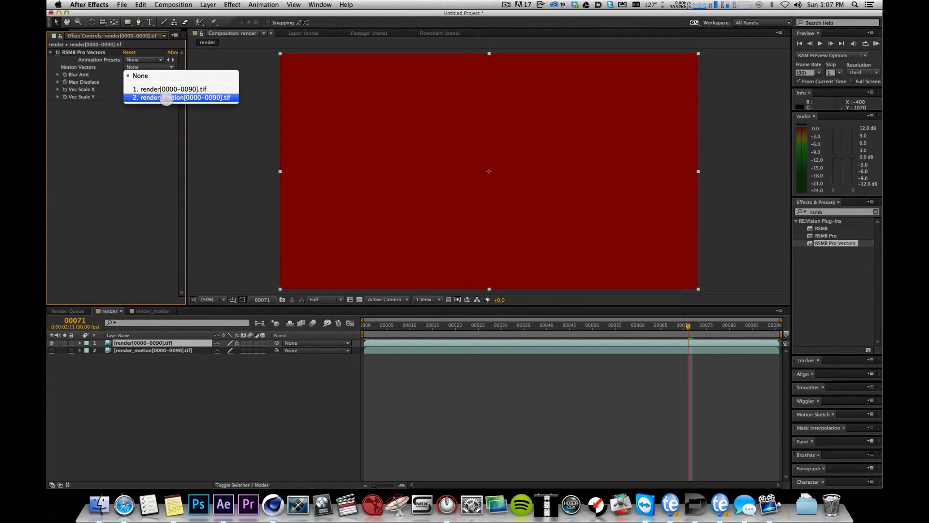
left_click(175, 98)
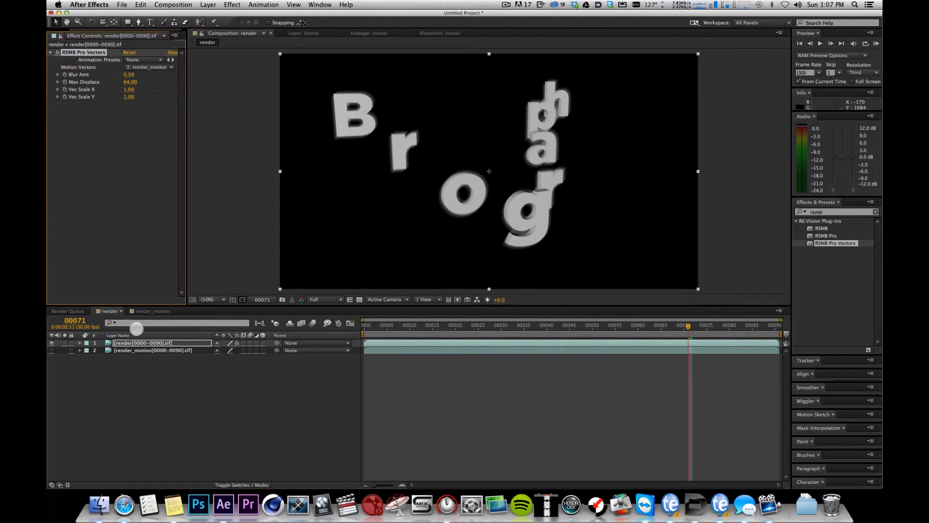
left_click(138, 211)
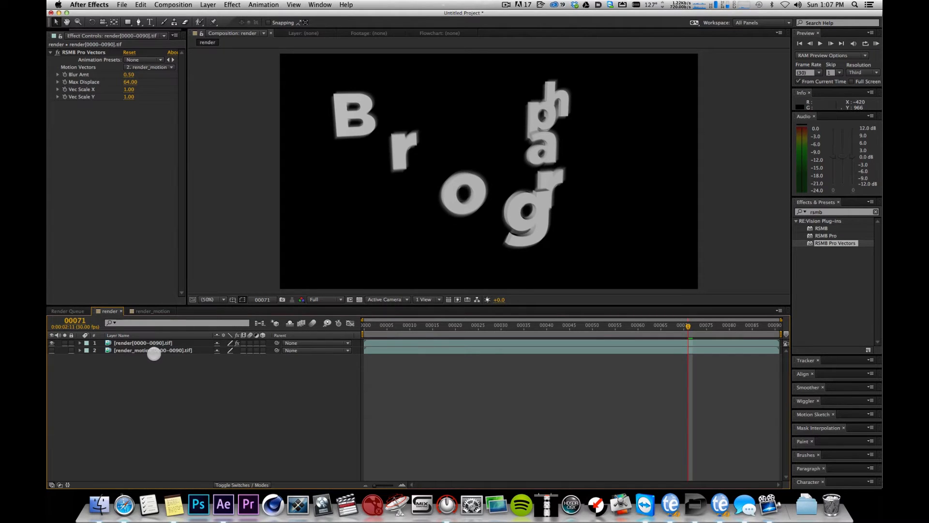
Open the render_motion composition and place the render[0000-0090].tif footage above the render_motion layer.
left_click(153, 351)
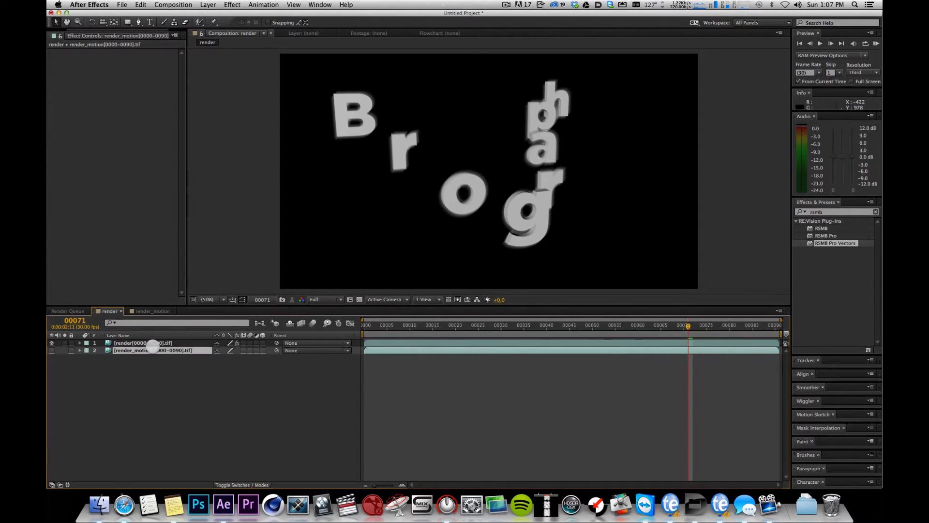
left_click(151, 311)
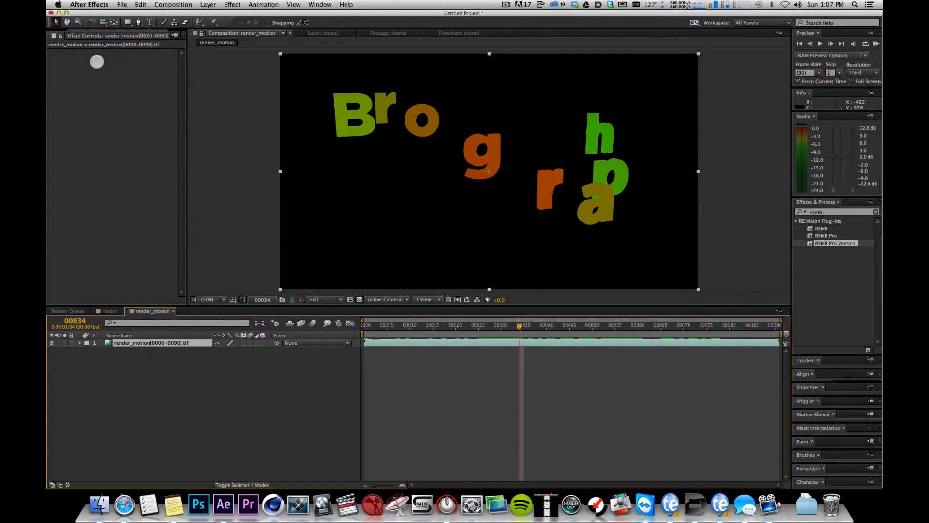
left_click_drag(111, 29, 85, 30)
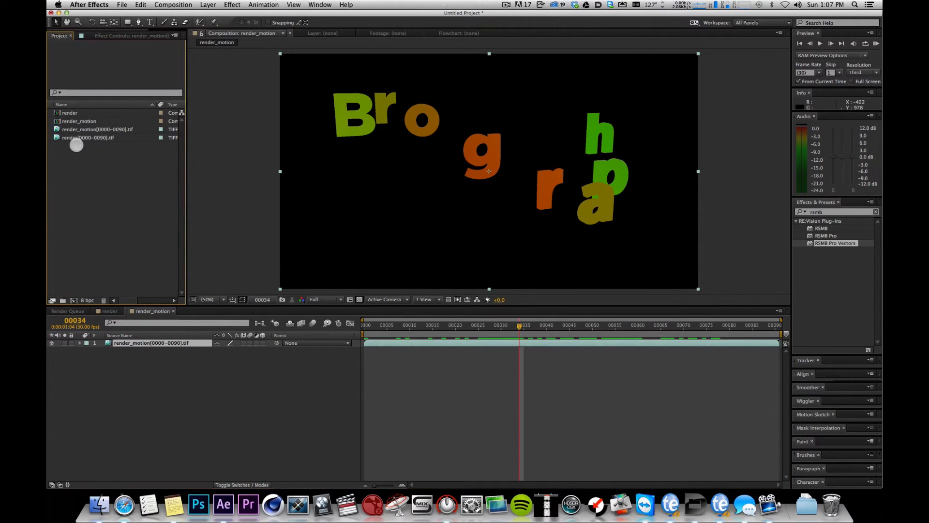
left_click(76, 139)
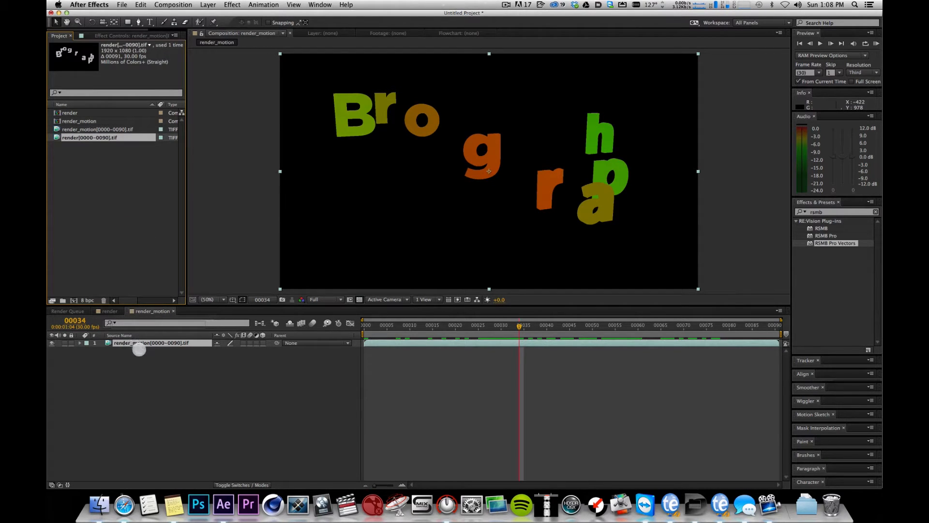
left_click_drag(139, 350, 141, 342)
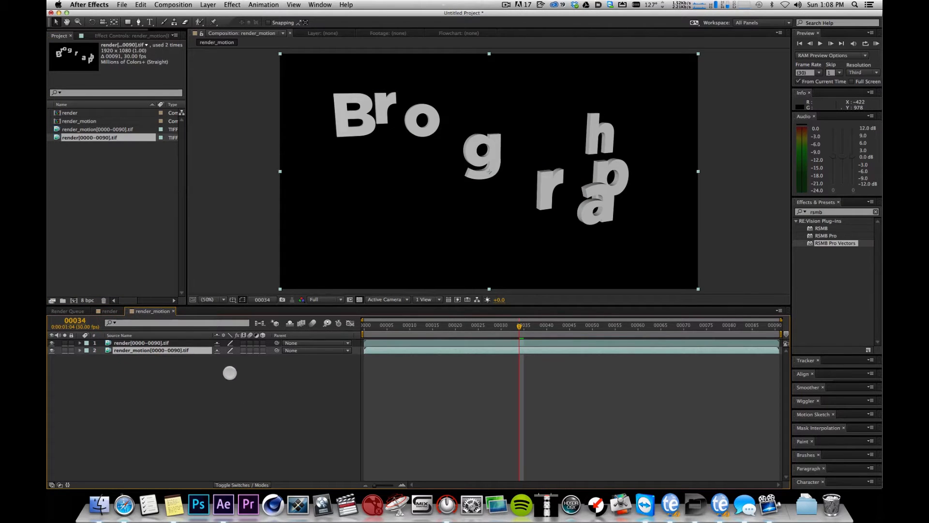
Set the render_motion layer's track matte to Alpha Matte "render[0000-0090].tif" and scrub the timeline to check it, returning to frame 0.
key("Home")
left_click(244, 484)
left_click(268, 350)
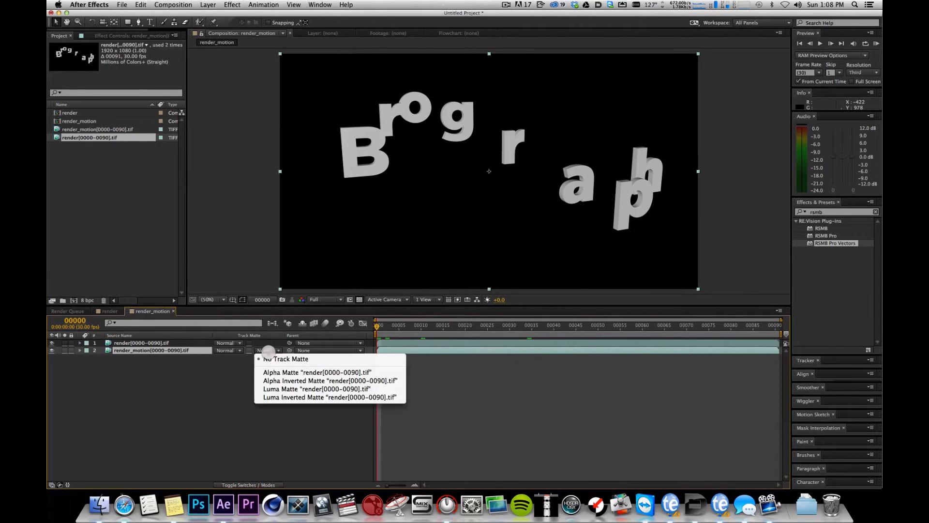
left_click(317, 372)
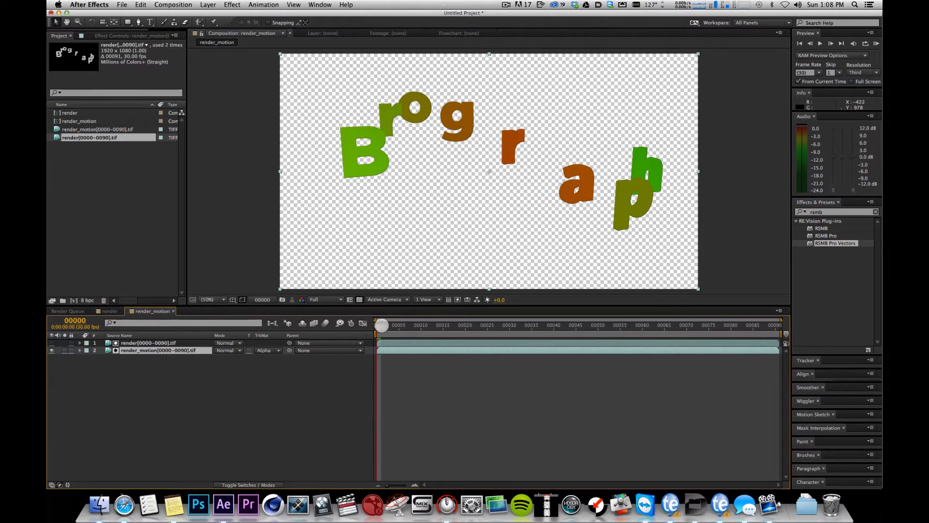
left_click(516, 318)
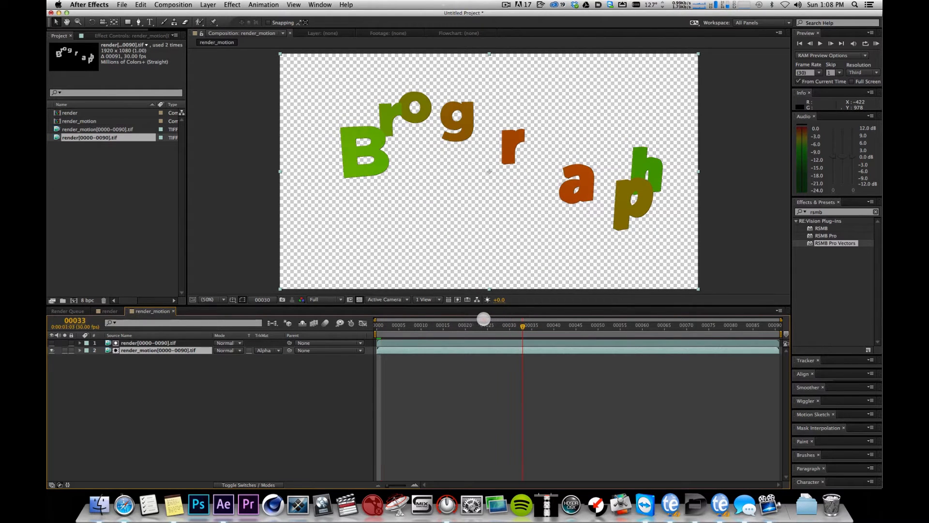
left_click_drag(426, 318, 344, 320)
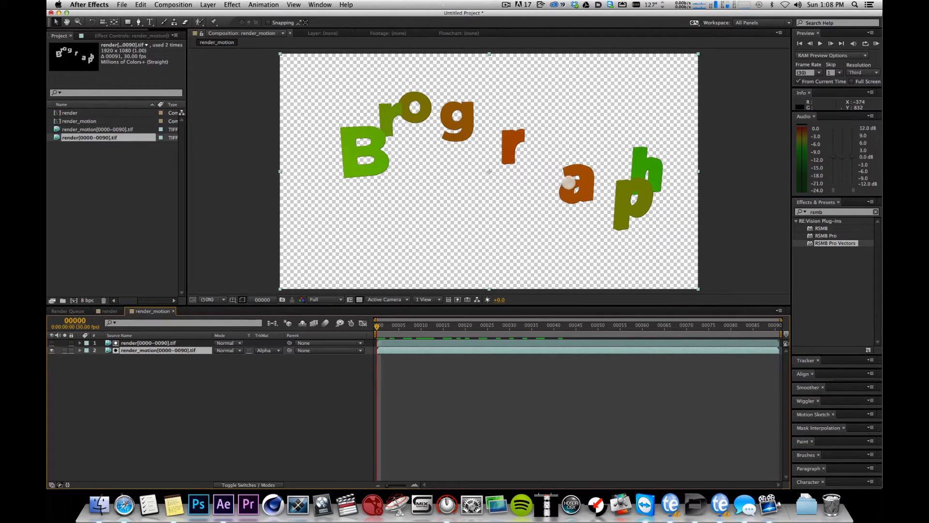
Search the effects for chok and apply Matte Choker to the render[0000-0090].tif matte layer.
left_click(802, 210)
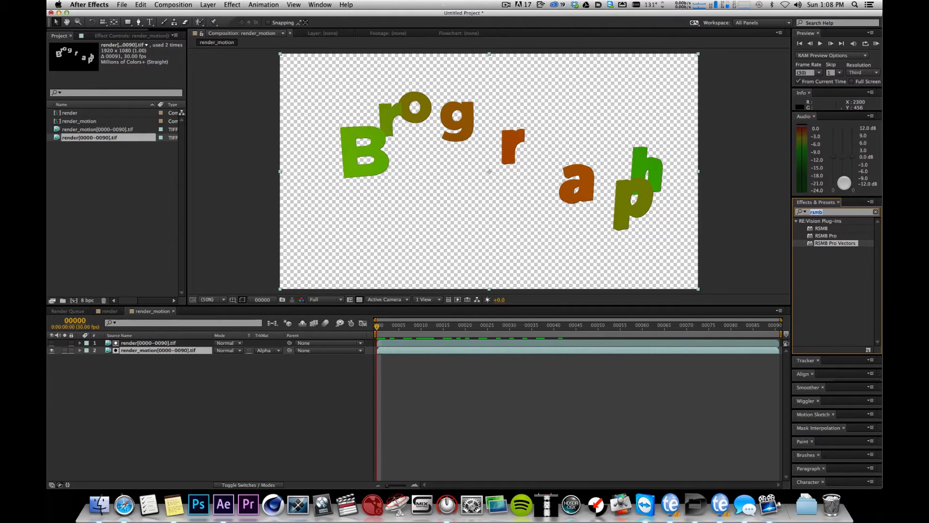
type("ch")
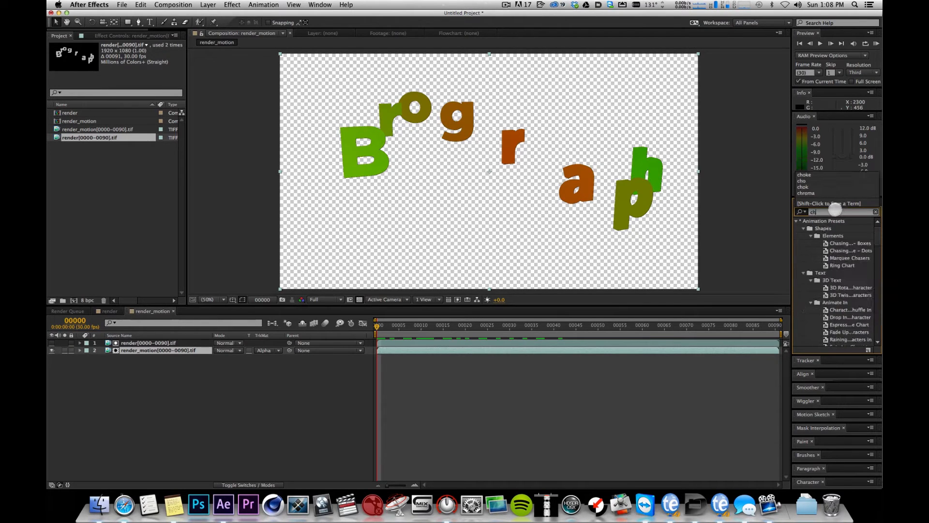
type("ok")
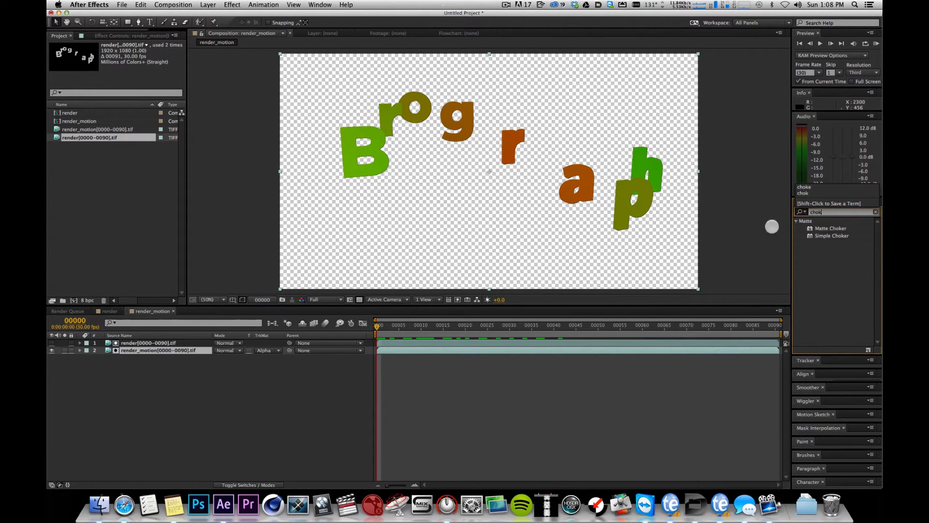
left_click_drag(830, 228, 154, 301)
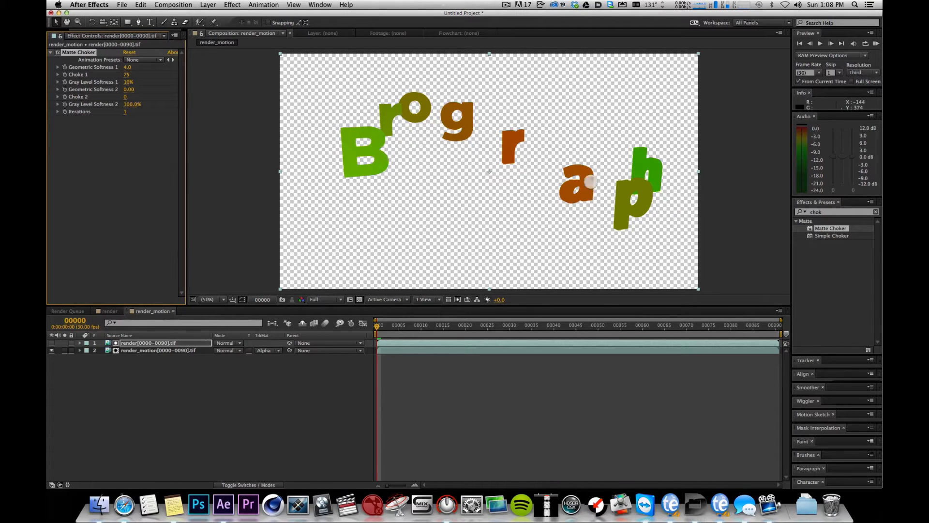
Search the effects for fast and apply Fast Blur to the render[0000-0090].tif matte layer.
left_click_drag(828, 211, 789, 204)
type("f")
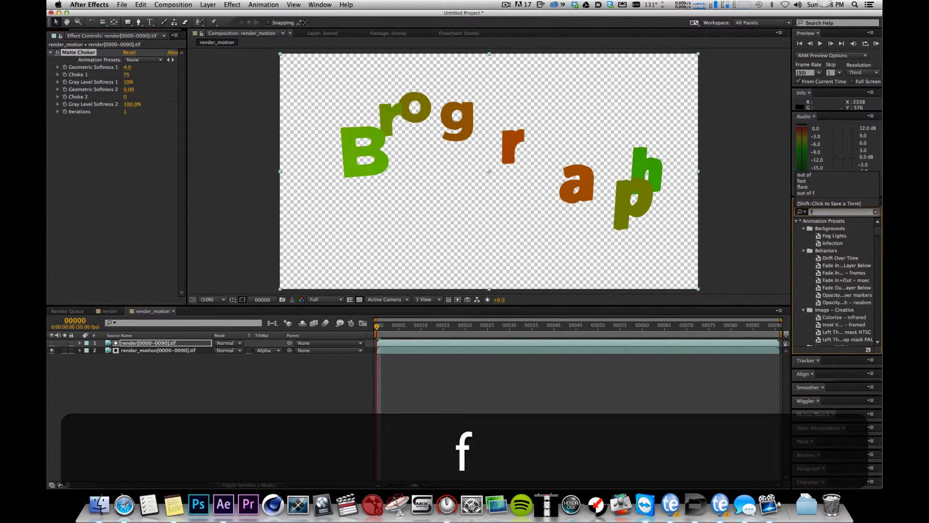
type("ast")
left_click(818, 265)
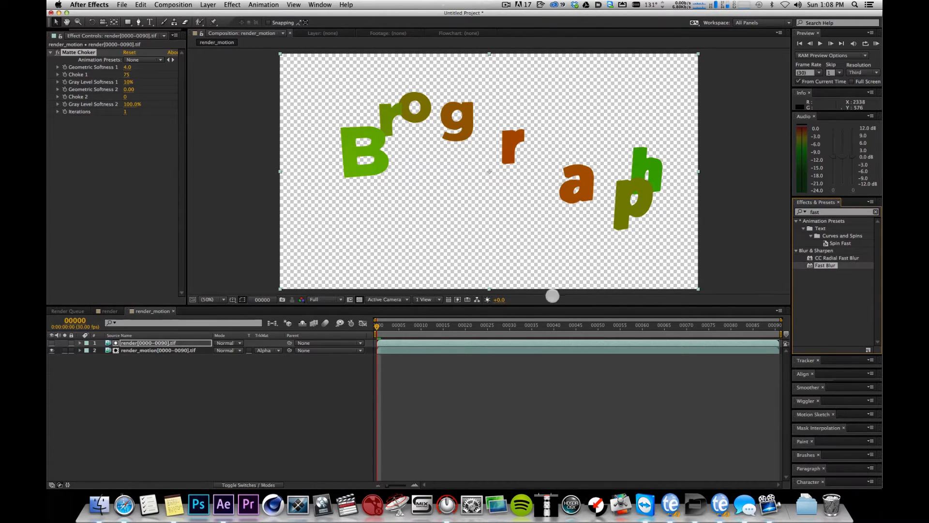
left_click(131, 342)
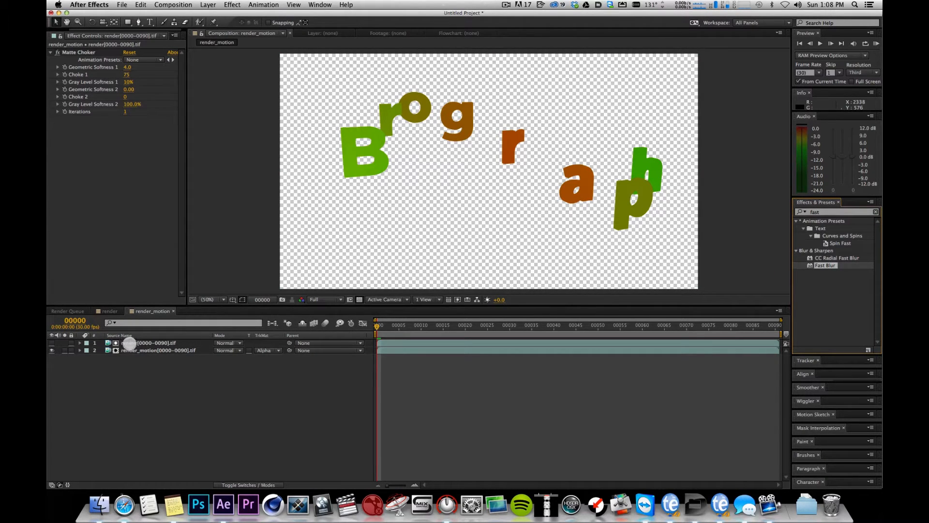
left_click_drag(169, 335, 168, 340)
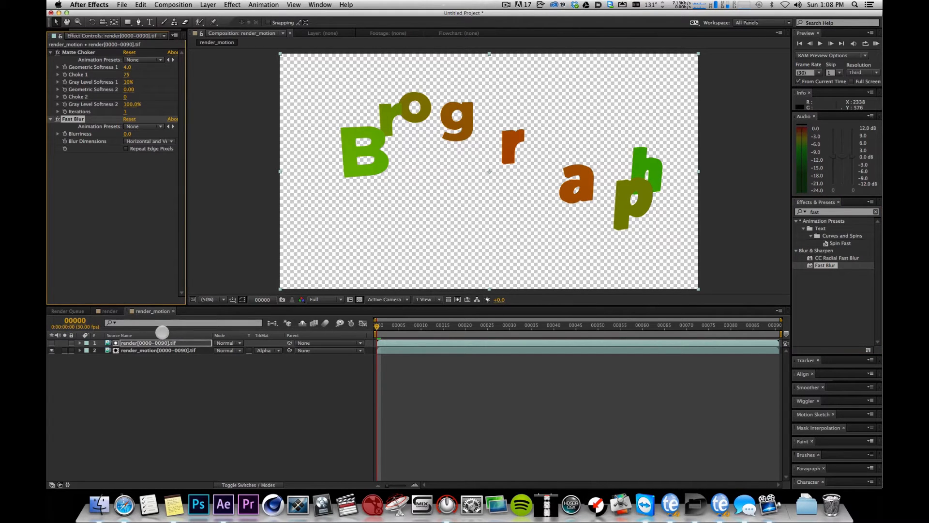
Set the Blurriness of Fast Blur on the matte layer to 3.
key("Tab")
type("3")
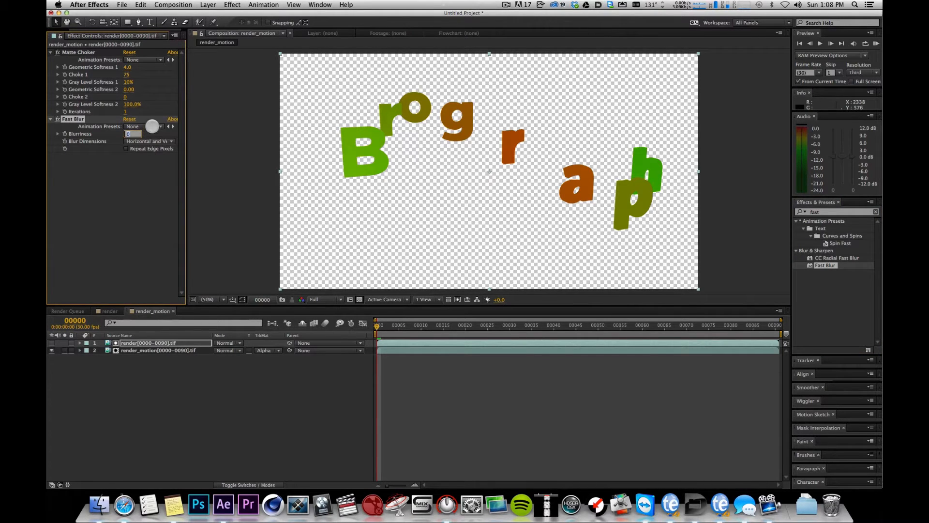
key("Return")
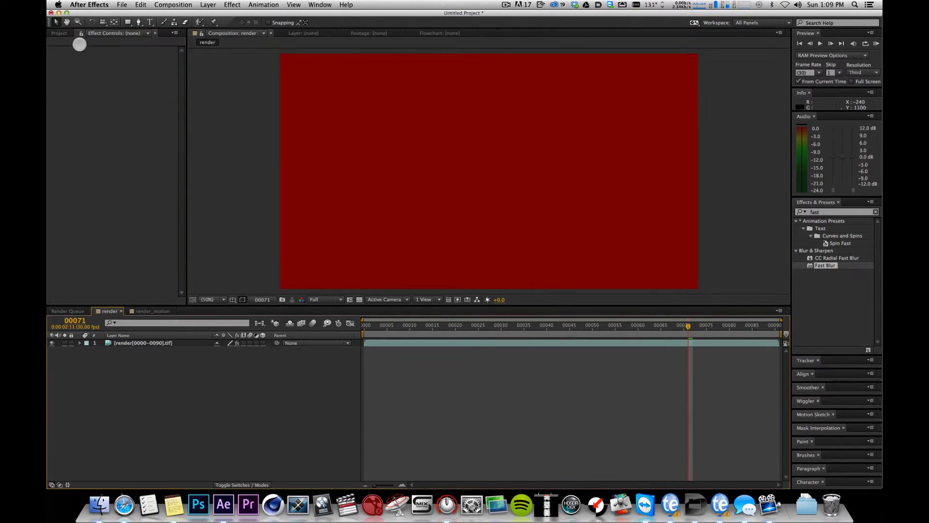
Place the render_motion composition below the render[0000-0090].tif layer in the render composition and hide it.
left_click(60, 34)
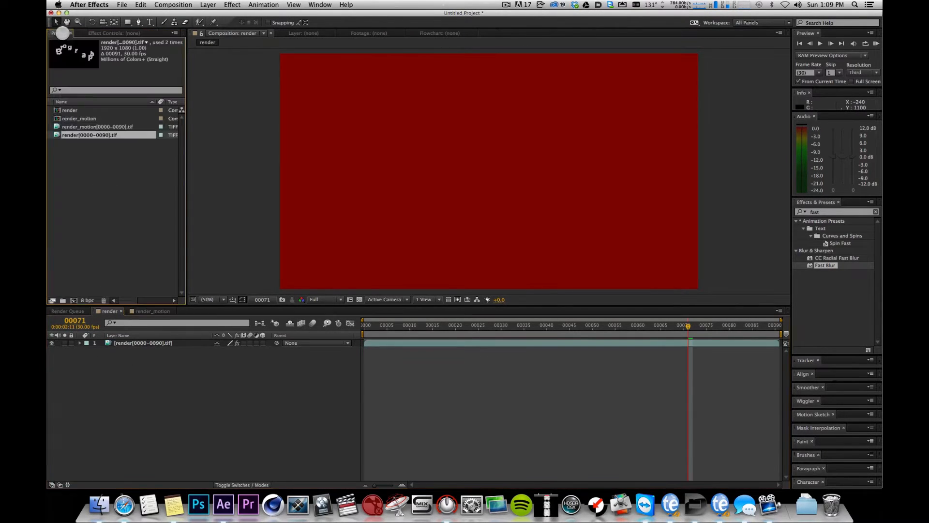
left_click(157, 343)
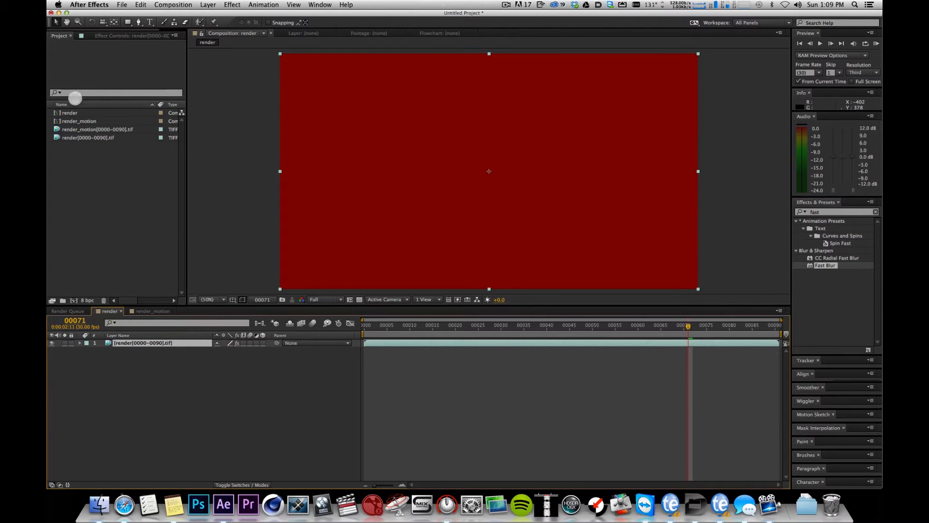
left_click(77, 121)
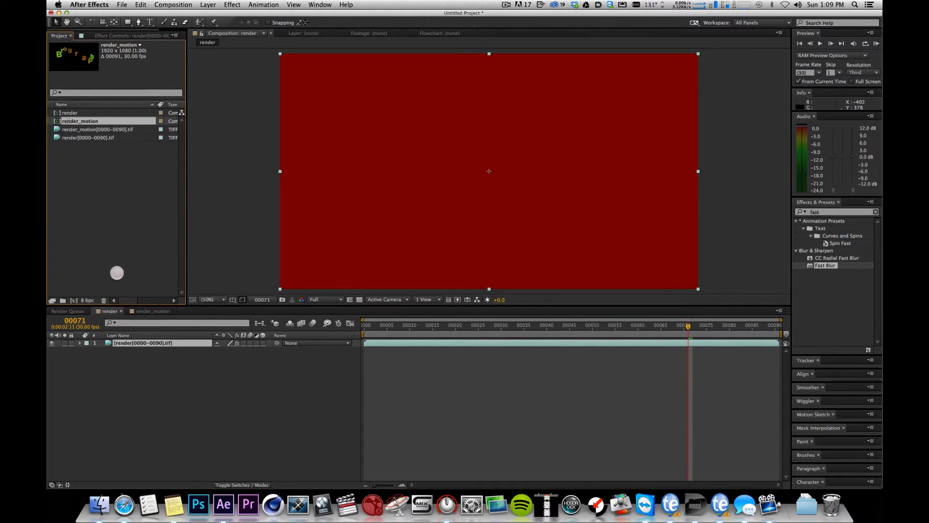
left_click_drag(137, 337, 159, 407)
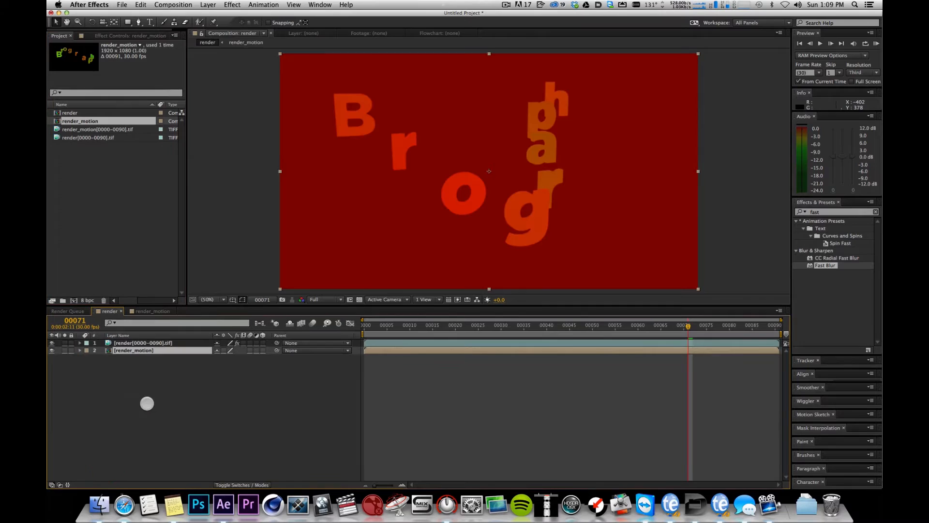
left_click(115, 407)
Set the Motion Vectors source of RSMB Pro Vectors on the render[0000-0090].tif layer to render_motion.
left_click(141, 343)
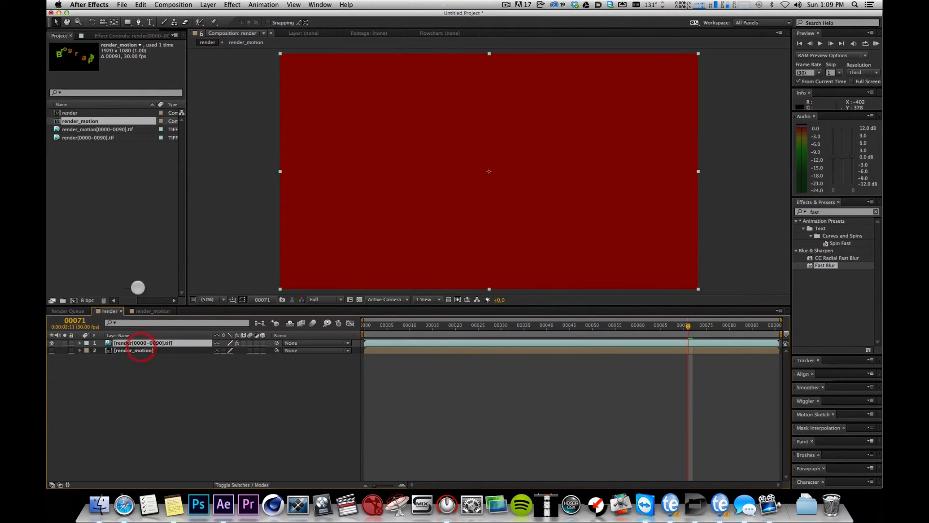
left_click(100, 35)
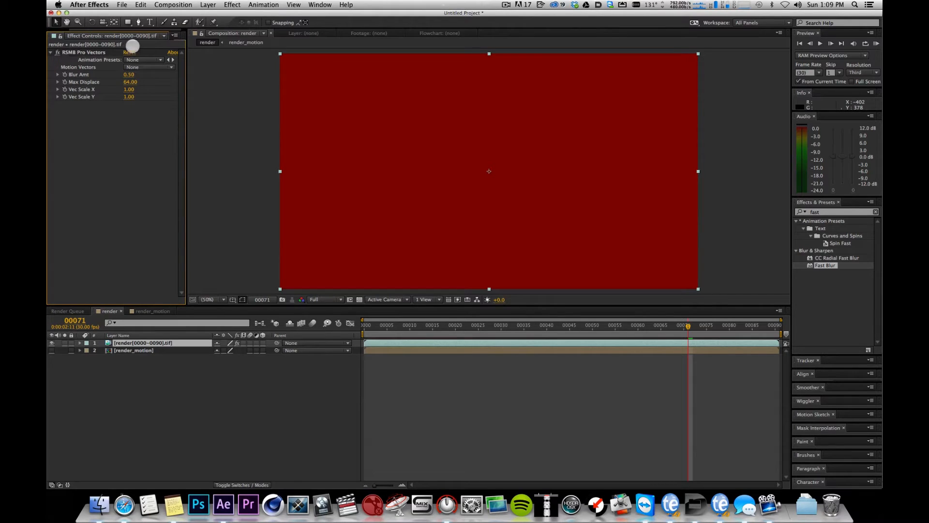
left_click(149, 67)
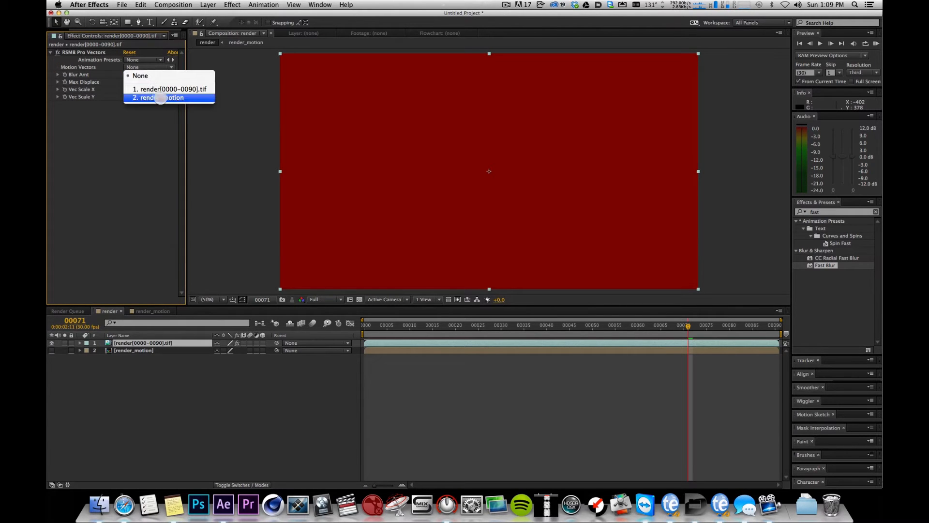
left_click(174, 101)
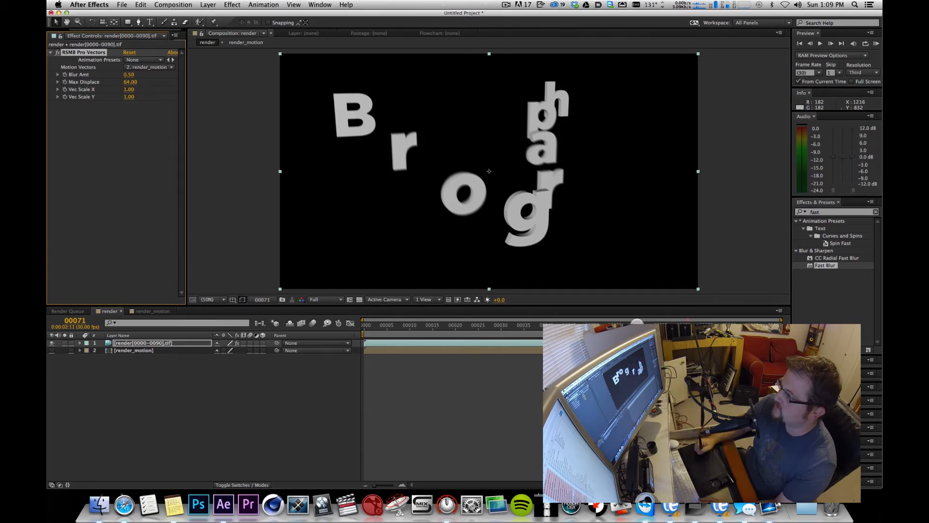
Scrub the render composition to examine the motion blur on the letters, stopping at frame 66 and deselecting the layer.
mouse_move(647, 324)
left_mouse_down()
mouse_move(613, 322)
mouse_move(637, 321)
left_mouse_up()
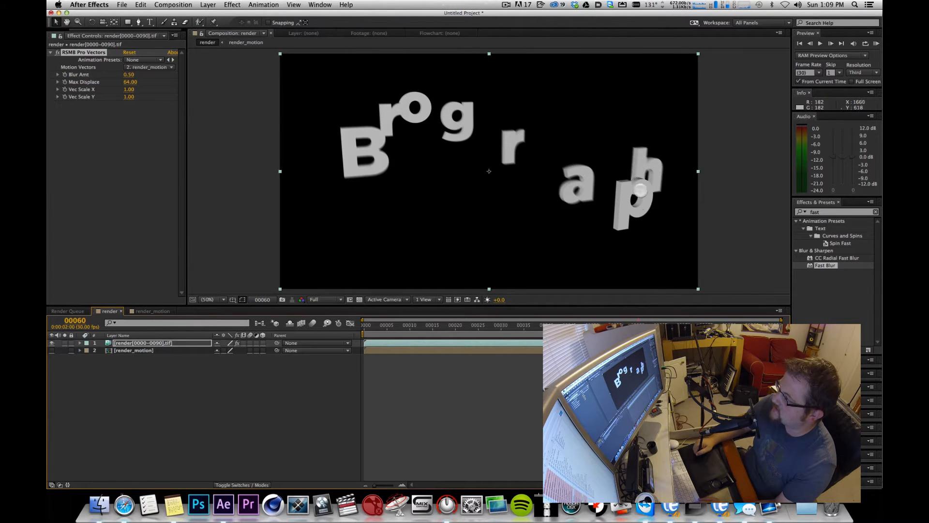
left_click(643, 322)
left_click_drag(642, 323, 647, 322)
left_click(633, 170)
left_click_drag(656, 325, 671, 324)
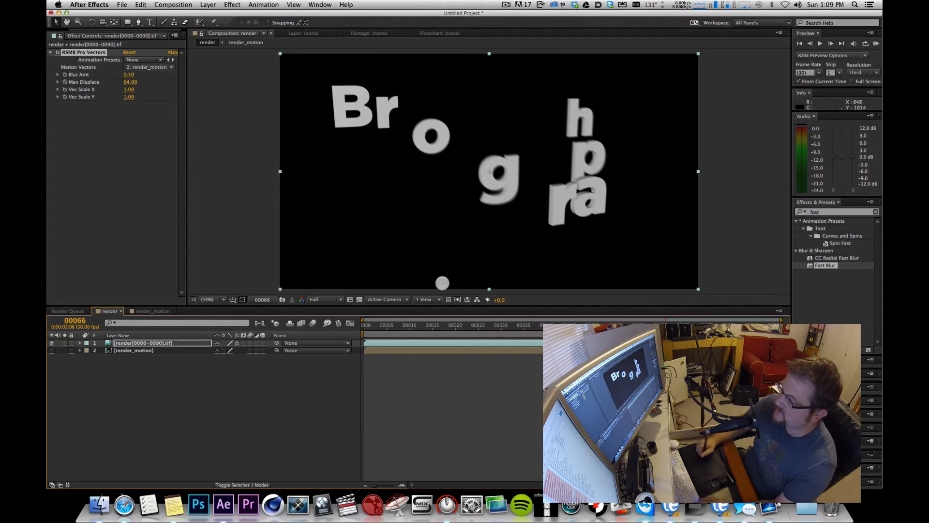
left_click(243, 423)
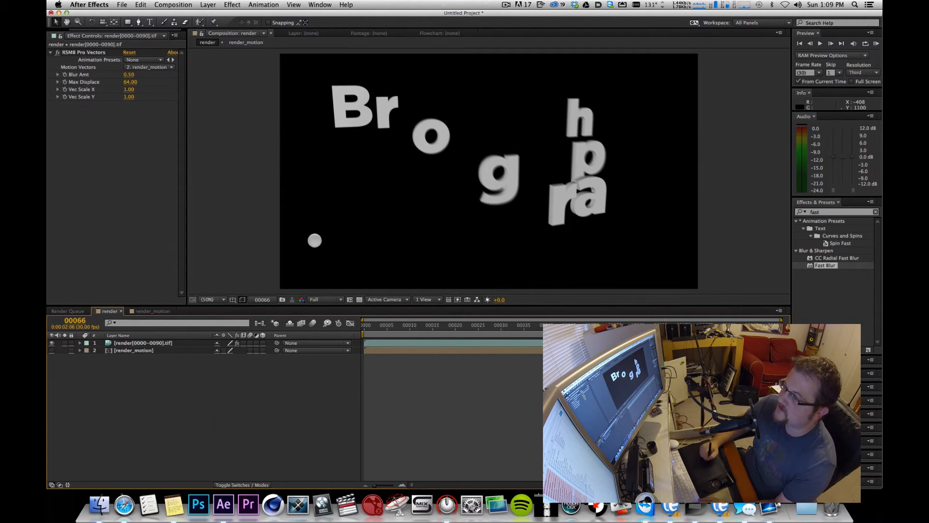
left_click(160, 160)
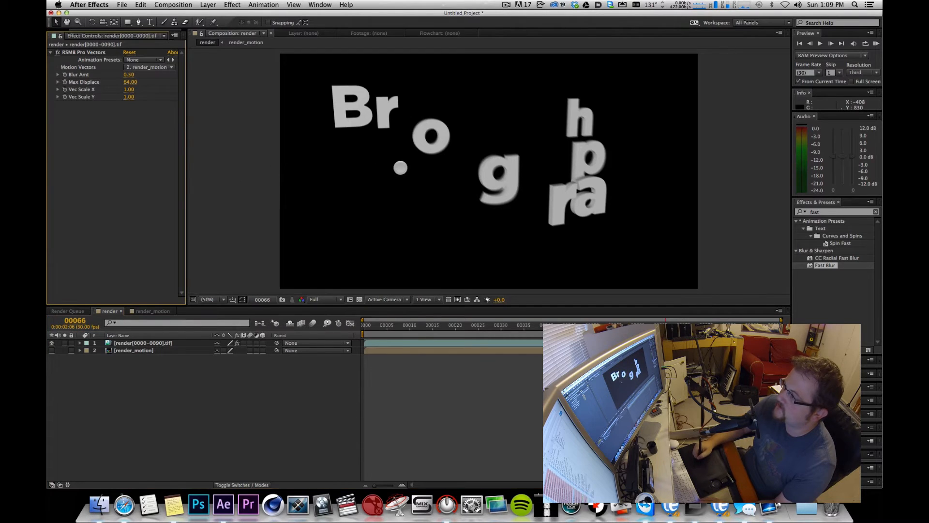
Save the project as RSMB in the aep folder of From_GFX_DPT inside 024_RSMB.
key("super+s")
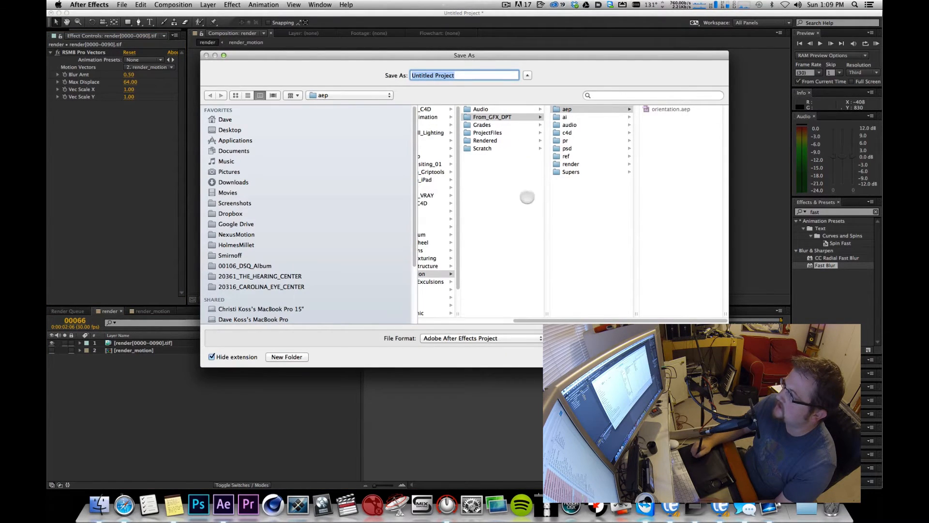
left_click(450, 282)
left_click(454, 291)
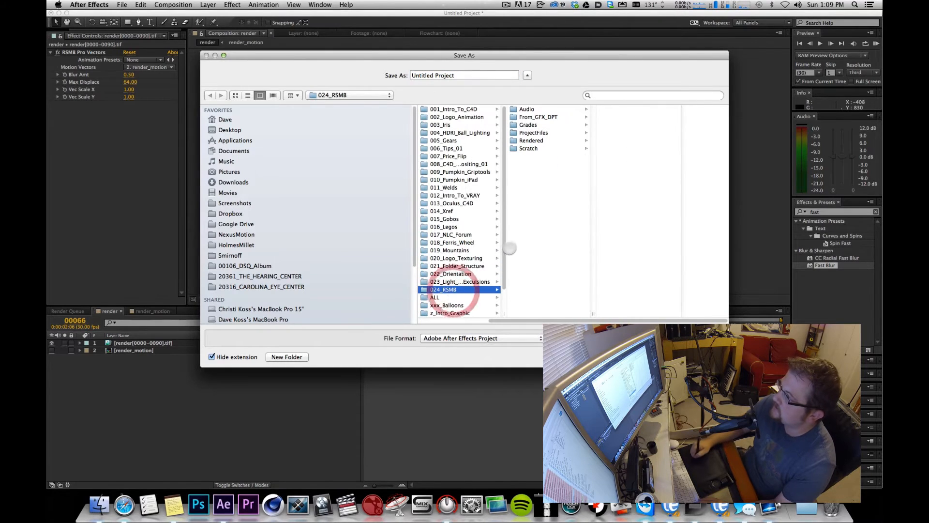
left_click(538, 117)
left_click(638, 111)
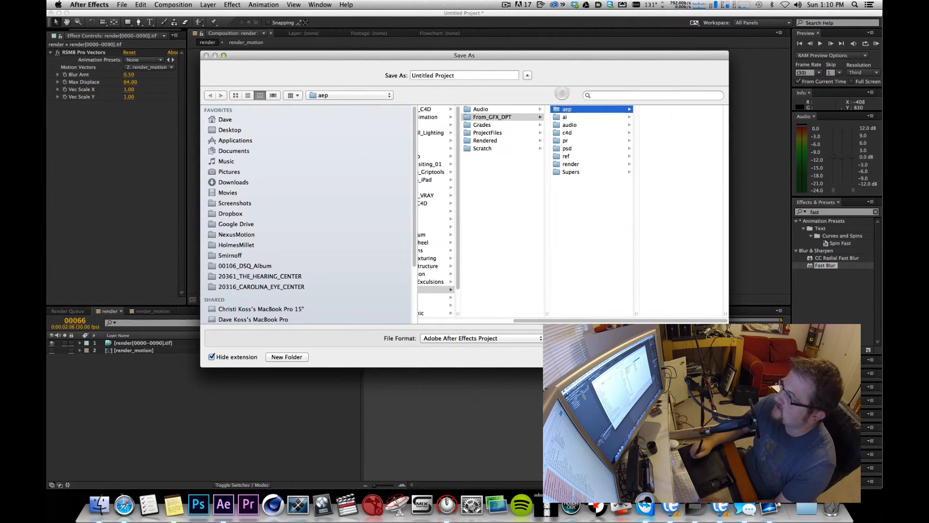
key("Tab")
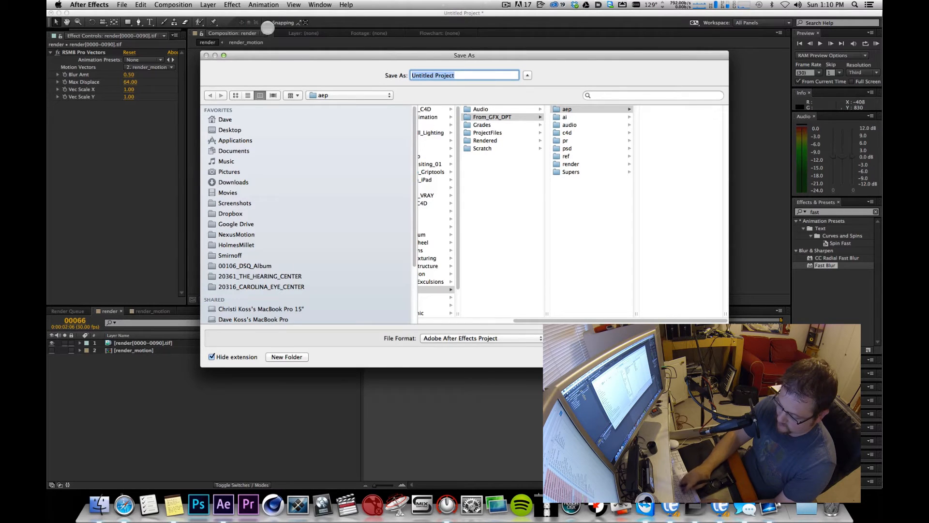
type("RSMB")
key("Return")
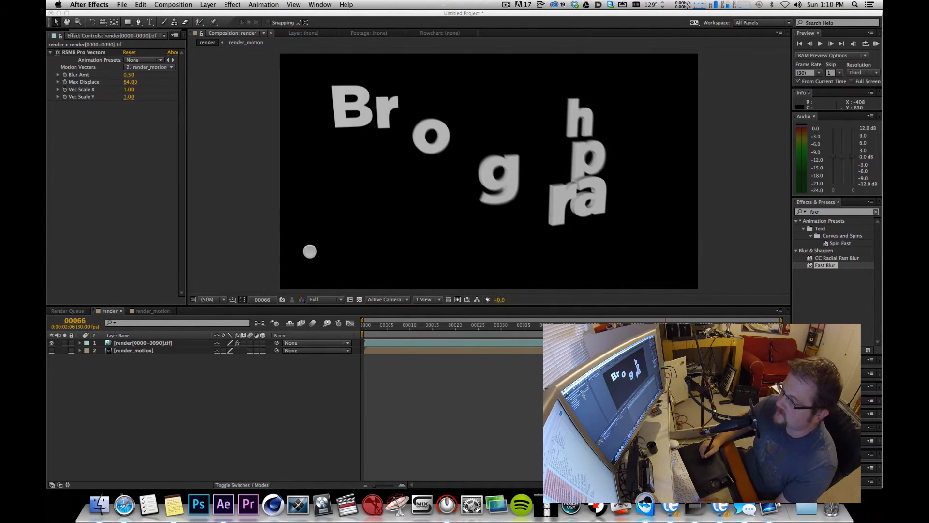
Switch to Cinema 4D and add a Plane to the rsmb.c4d scene with its Orientation set to -Z.
left_click(272, 504)
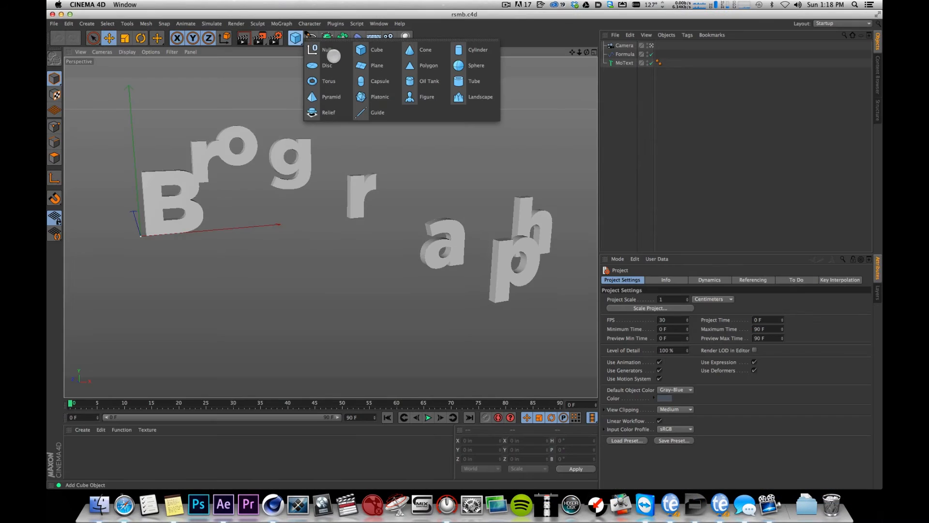
left_click(380, 65)
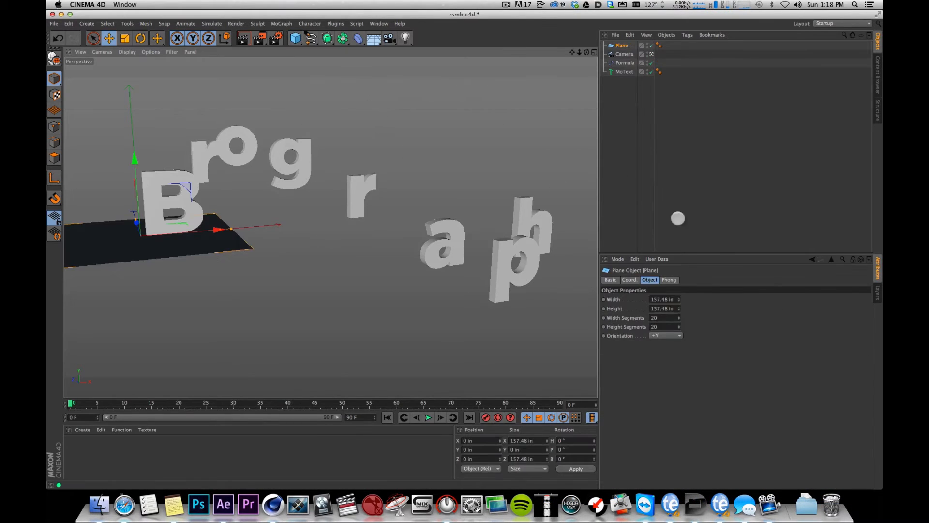
left_click(669, 335)
left_click(662, 388)
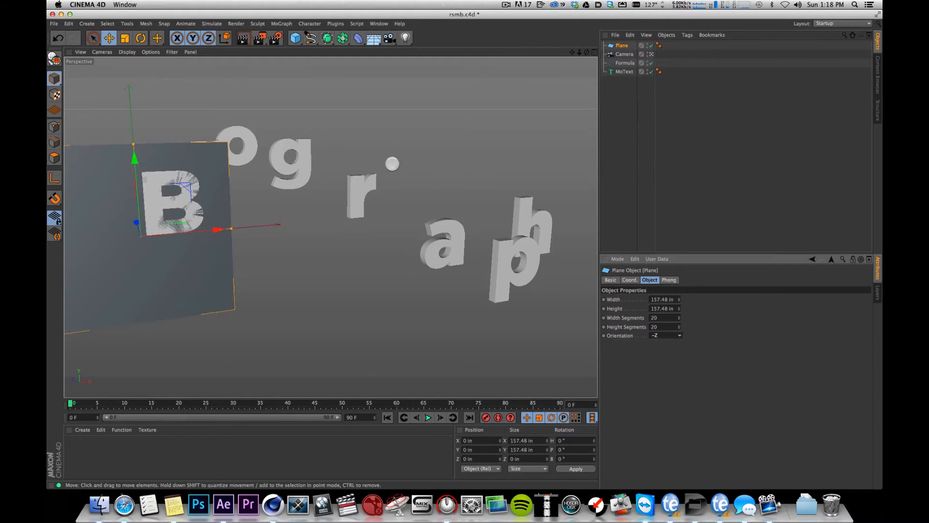
Move the plane back behind the Brograph text and scale it up to about 728 in square.
left_click_drag(392, 164, 292, 143)
left_click_drag(107, 224, 2, 194)
key("2")
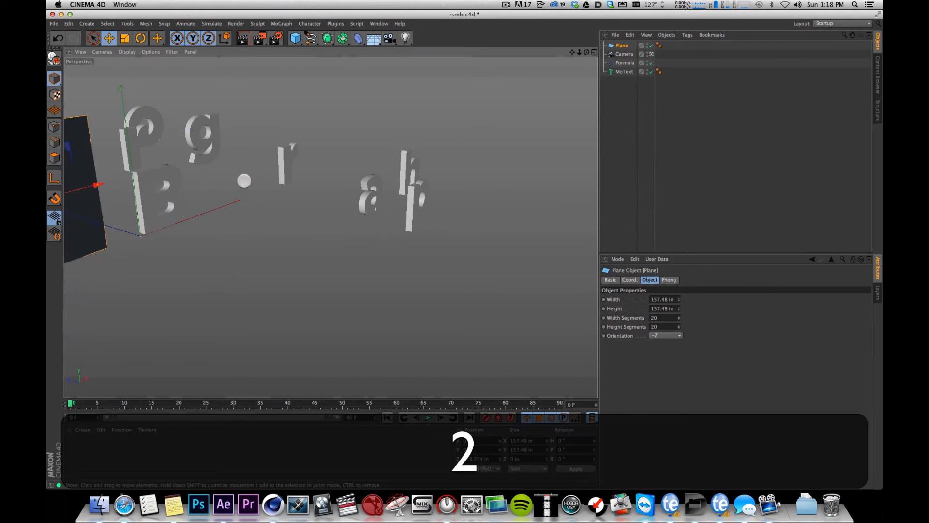
key("t")
left_click_drag(80, 212, 173, 226)
key("2")
key("1")
left_click_drag(207, 220, 271, 218)
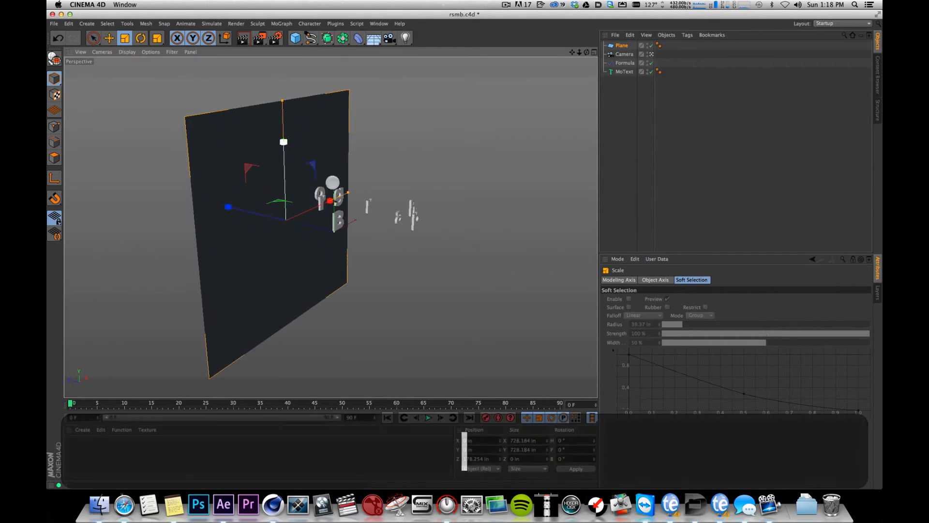
left_click_drag(315, 154, 363, 158)
Reposition the plane to about X 705 in, Z 499 in and enlarge it to about 2010 in square as a backdrop for the text.
key("e")
left_click_drag(247, 204, 253, 174)
key("t")
left_click_drag(216, 225, 393, 114)
key("e")
left_click_drag(310, 186, 465, 167)
left_click_drag(415, 141, 398, 158)
key("g")
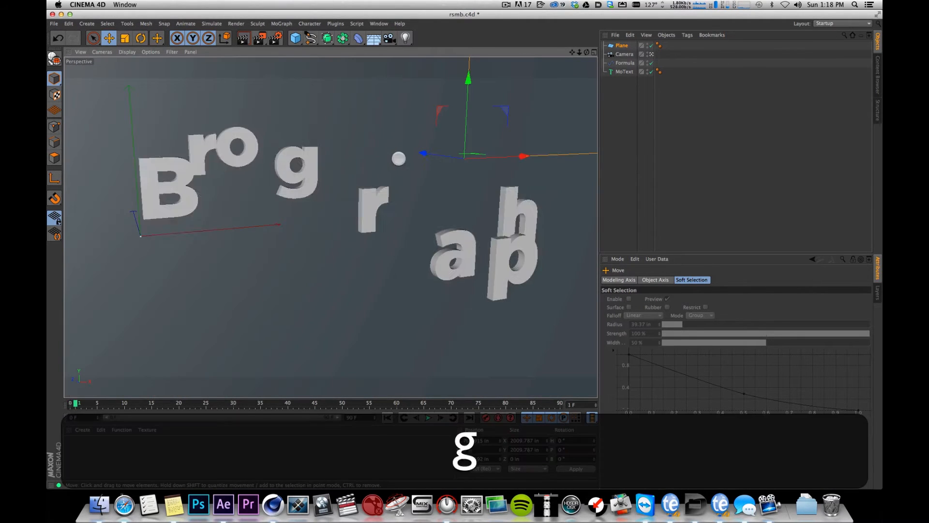
key("f")
key("f")
key("f")
key("g")
key("g")
Add a Capsule to the scene and rotate it onto its side.
key("2")
left_click_drag(430, 103, 345, 134)
left_click_drag(295, 40, 376, 80)
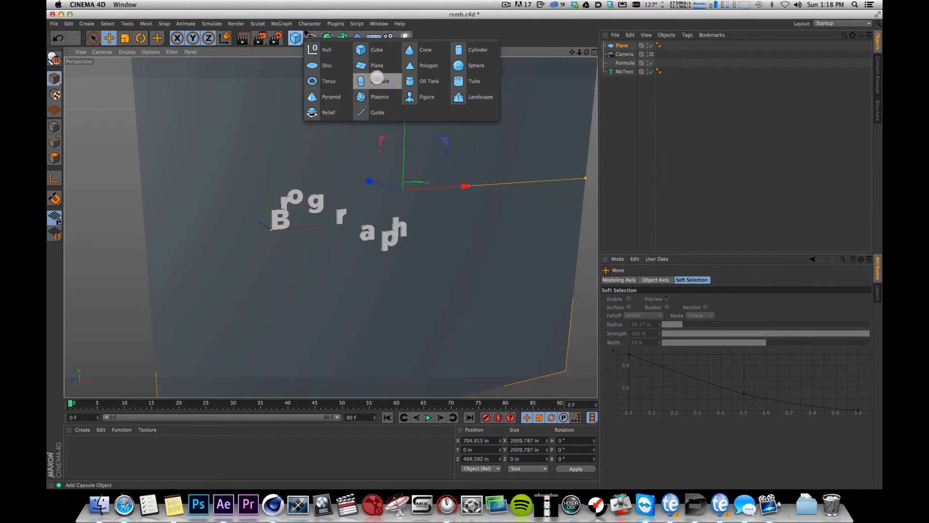
left_click_drag(373, 147, 383, 153)
key("r")
left_click_drag(243, 219, 279, 177)
Move the capsule between the text and the backdrop plane and scale it up behind the middle letters.
key("e")
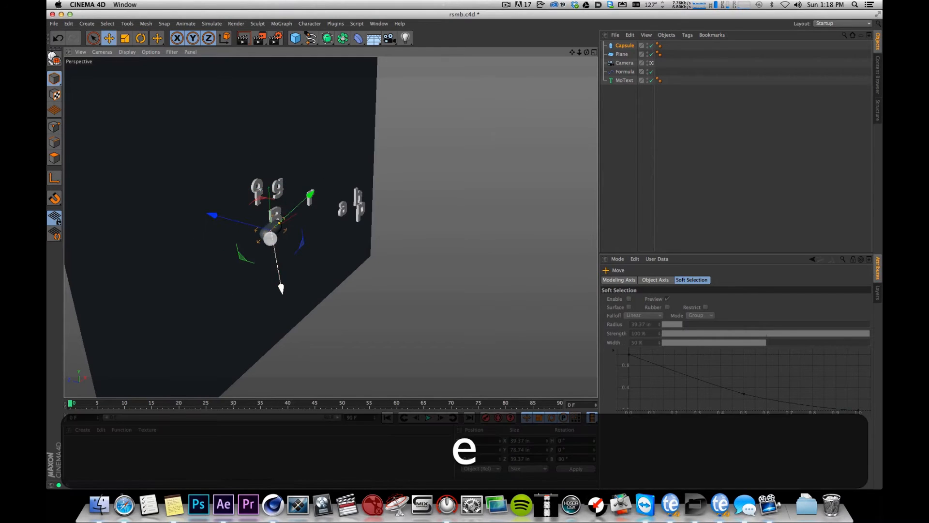
left_click_drag(216, 213, 187, 199)
left_click_drag(254, 185, 307, 152)
key("t")
left_click_drag(212, 186, 847, 6)
left_click_drag(368, 135, 390, 191)
scroll(450, 182, "up", 5)
Scrub the animation to frame 21 to check the letters against the capsule, and clear the selection.
key("g")
key("f")
left_click_drag(71, 403, 184, 387)
left_click(747, 138)
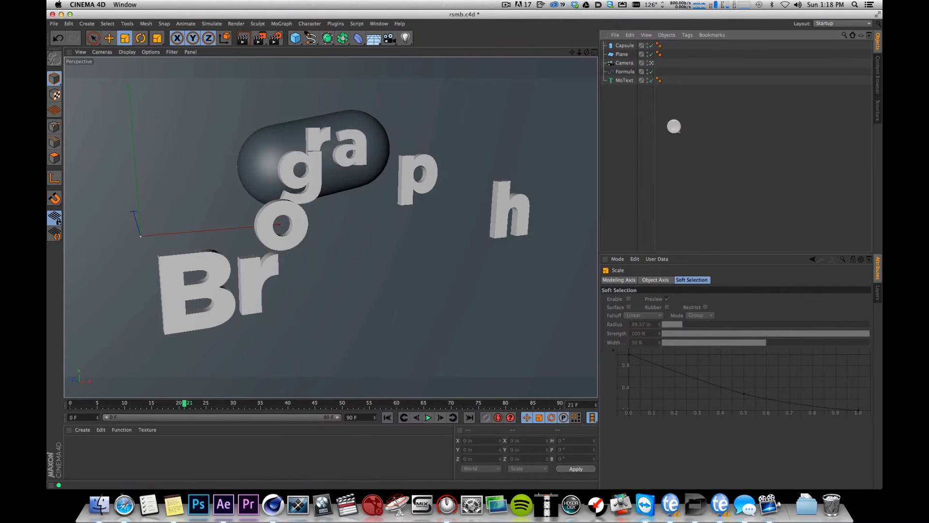
Add a Compositing tag to the MoText object.
left_click(626, 80)
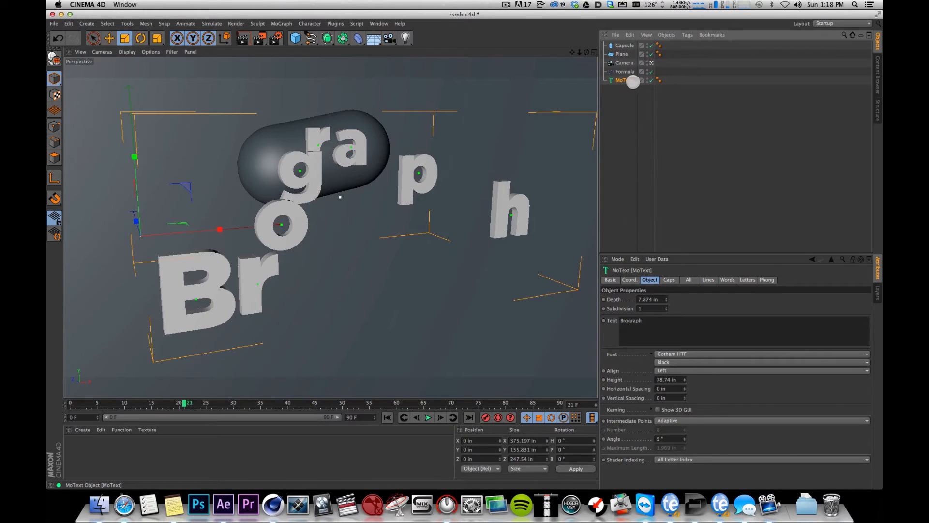
right_click(623, 80)
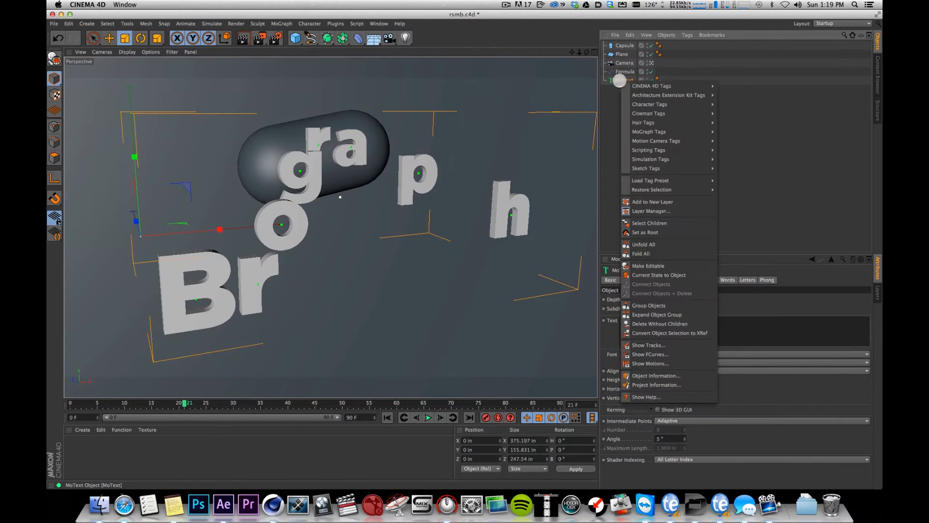
mouse_move(678, 86)
left_click(745, 132)
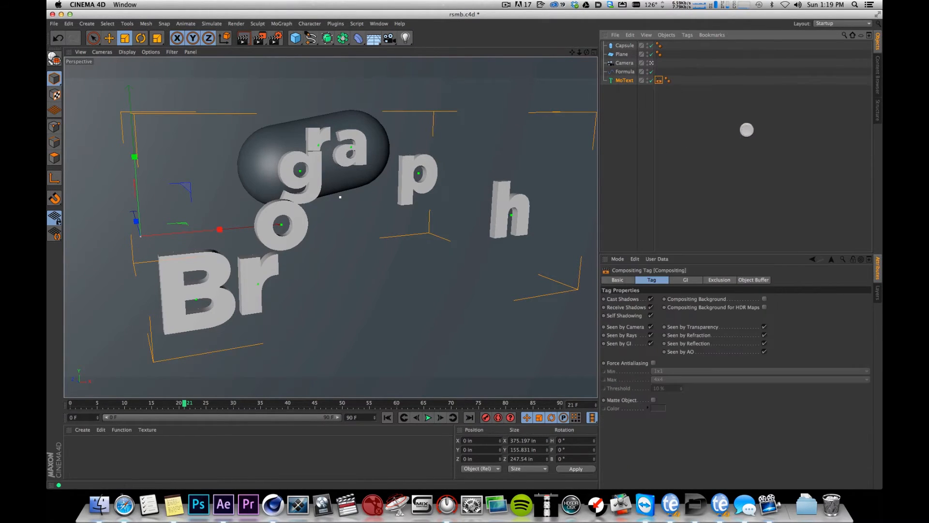
Enable Object Buffer 1 on the MoText's Compositing tag and check that the render settings' multi-pass Object Buffer uses Group ID 1.
left_click(754, 280)
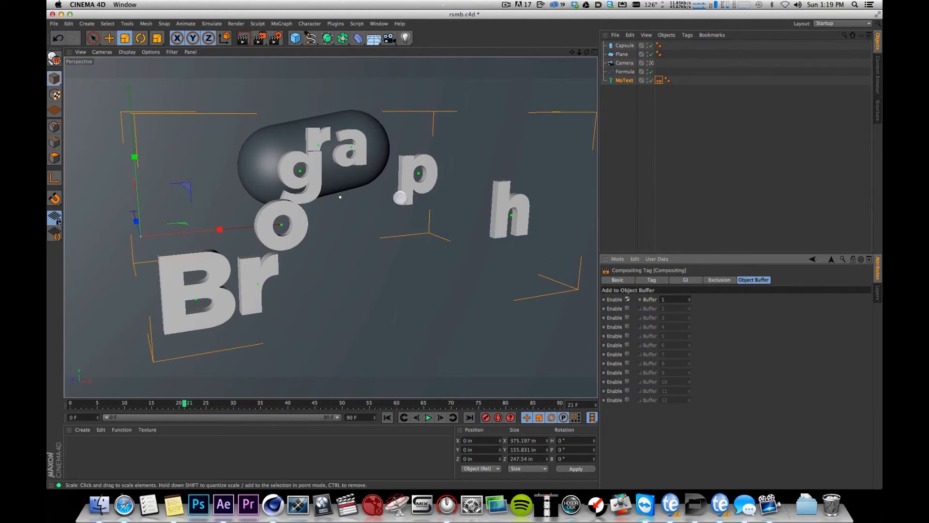
key("super+b")
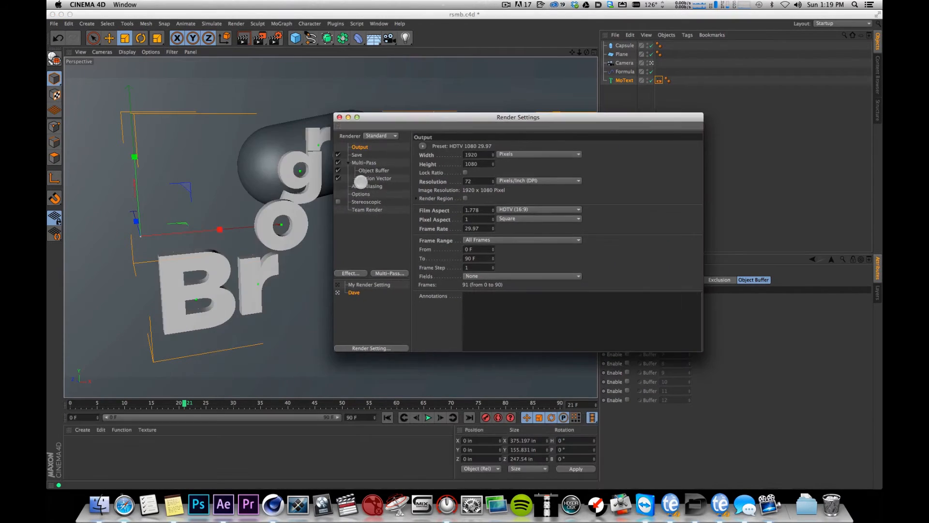
left_click(363, 162)
left_click(392, 273)
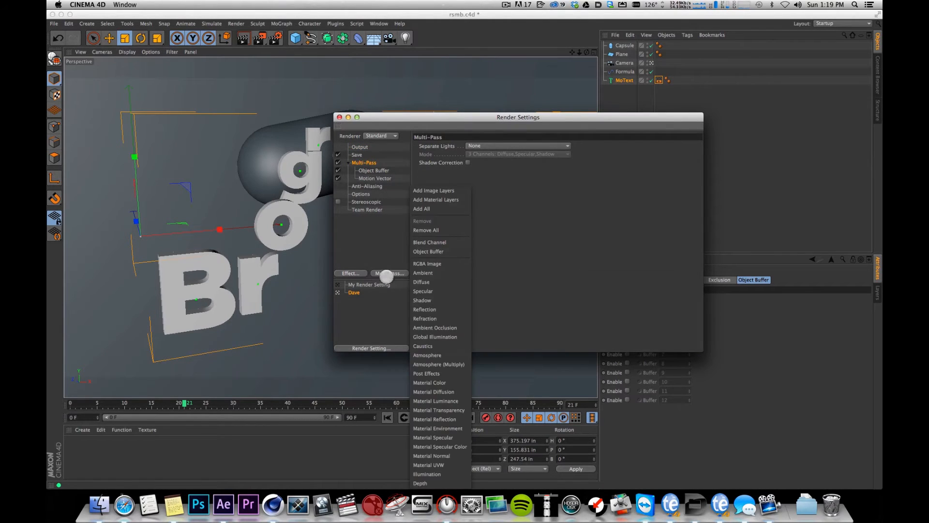
left_click(376, 239)
left_click(372, 171)
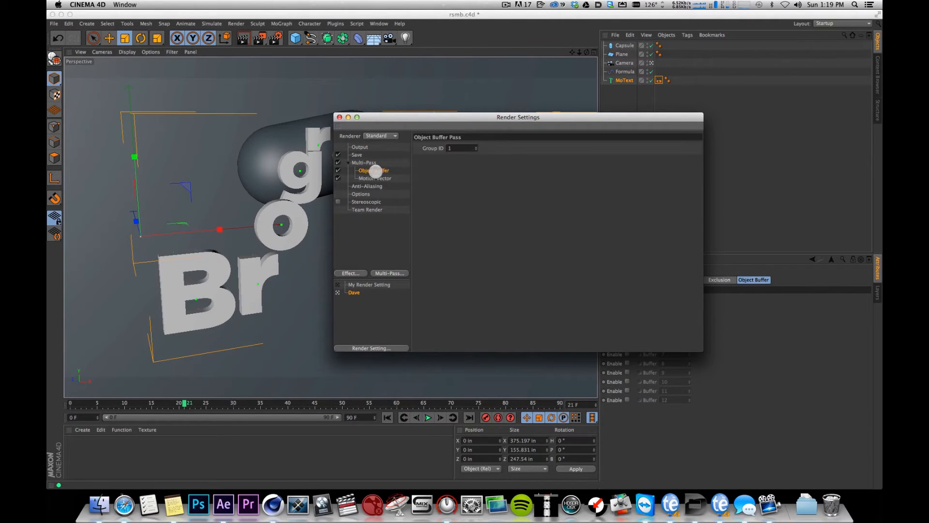
left_click_drag(430, 121, 434, 118)
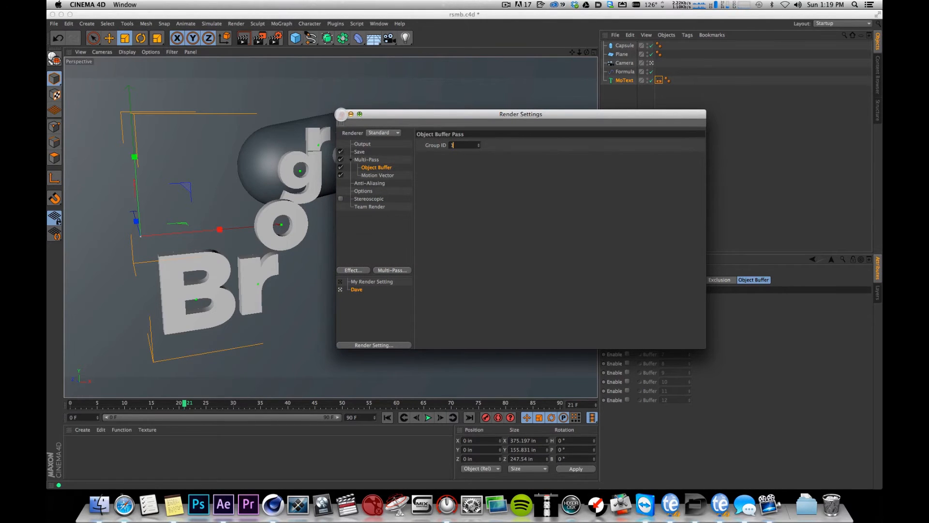
left_click(340, 114)
Return to frame 0, clear the selection, render the animation to the Picture Viewer, and enlarge the viewer with the image fitted to screen.
left_click_drag(186, 403, 70, 362)
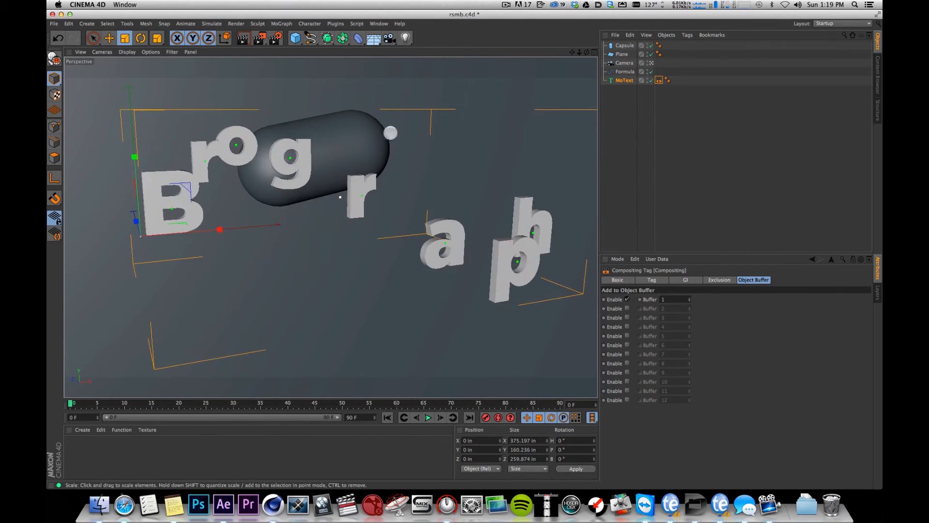
left_click(604, 209)
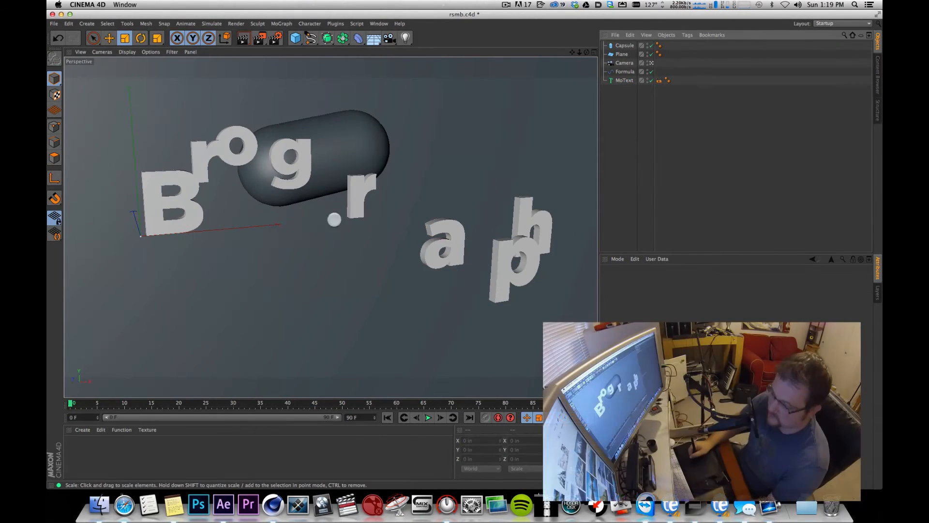
key("shift+super+r")
left_click(535, 173)
left_click_drag(219, 92, 208, 54)
left_click_drag(574, 364, 855, 461)
left_click(111, 456)
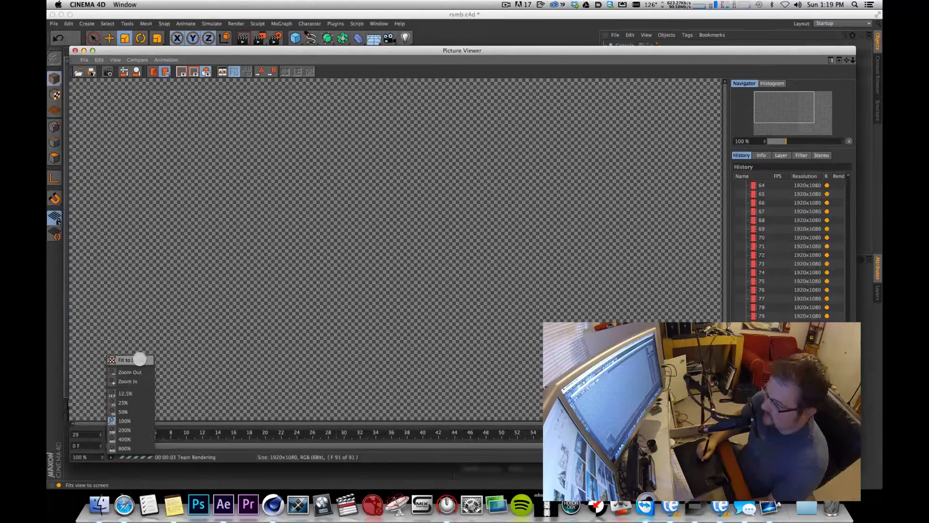
left_click(139, 360)
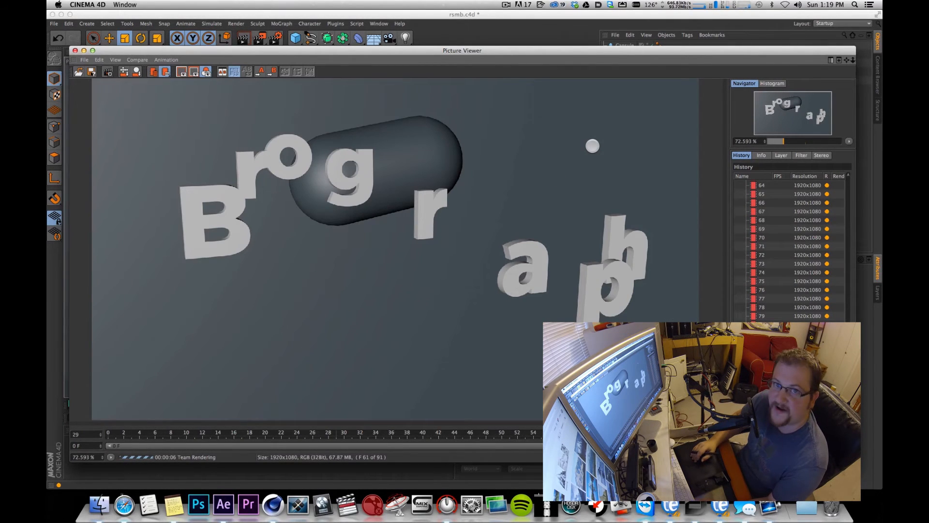
Switch to After Effects and reload the render_motion and render TIFF sequences.
key("super+Tab")
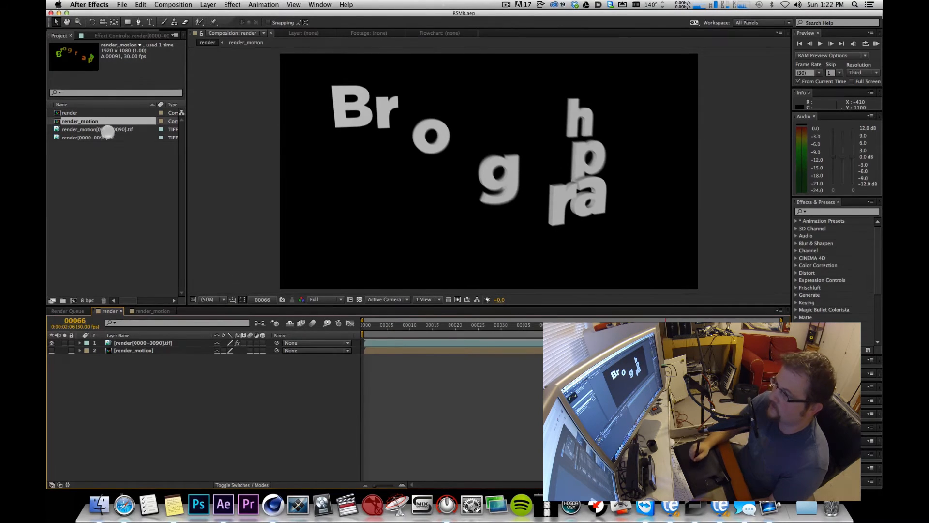
left_click(98, 128)
left_click(99, 137, "shift")
right_click(99, 137)
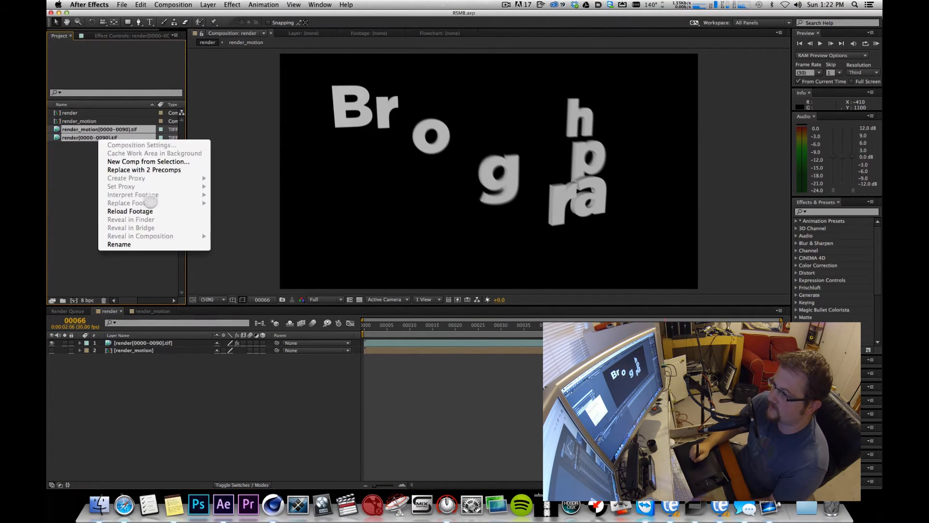
left_click(145, 207)
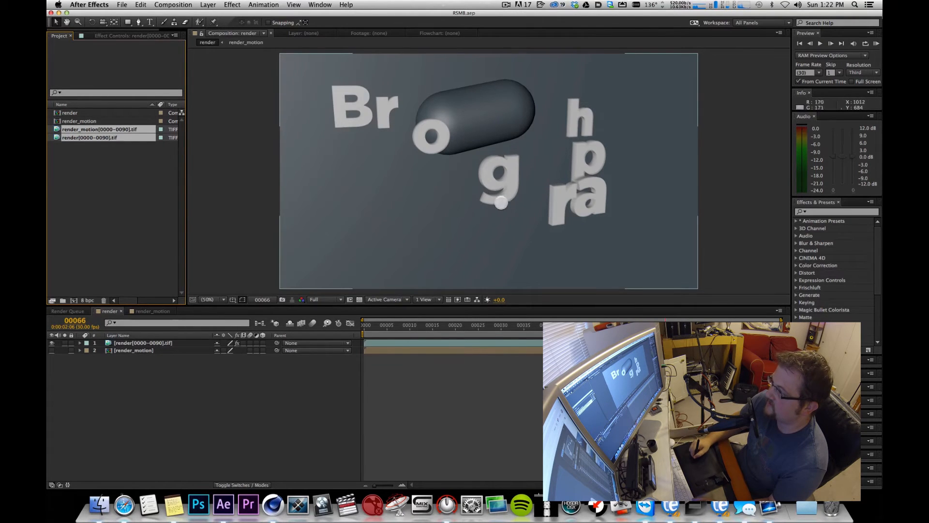
Examine the blurred letters in the render composition at 100% magnification, and fit the composition back into the viewer.
left_click(207, 300)
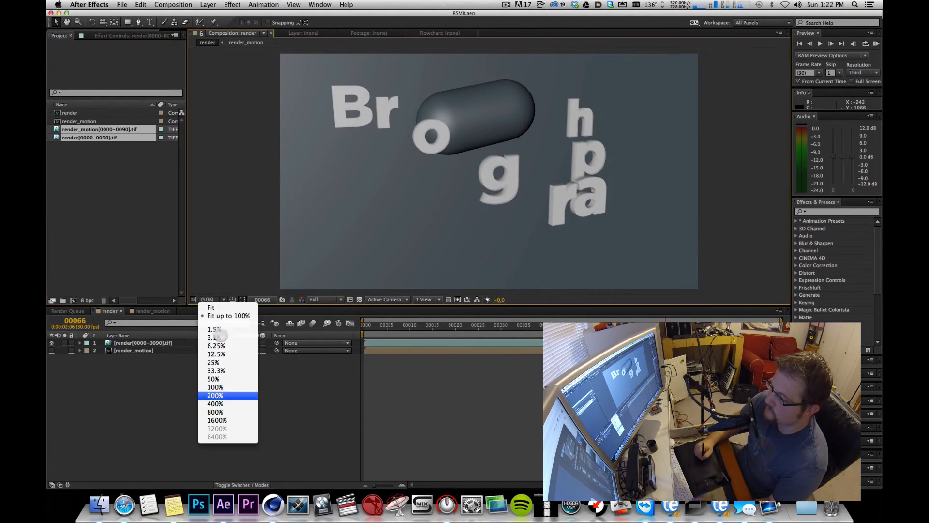
left_click(215, 387)
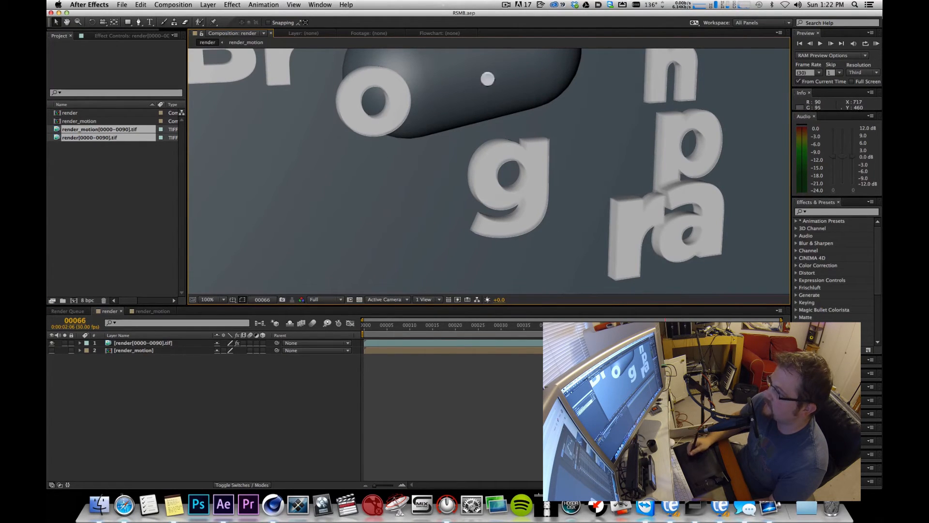
key("shift+slash")
Open the render_motion composition and scrub through its motion vector frames to frame 58.
left_click(132, 341)
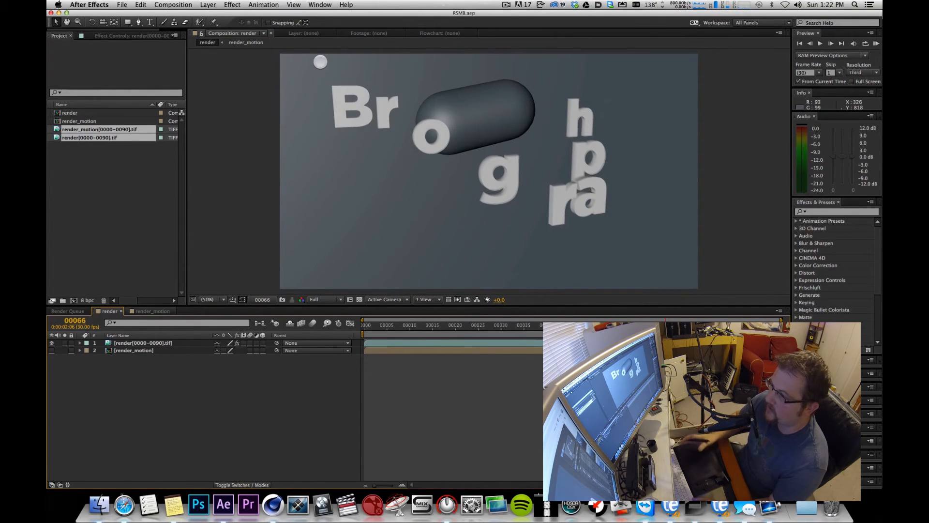
key("alt+shift+period")
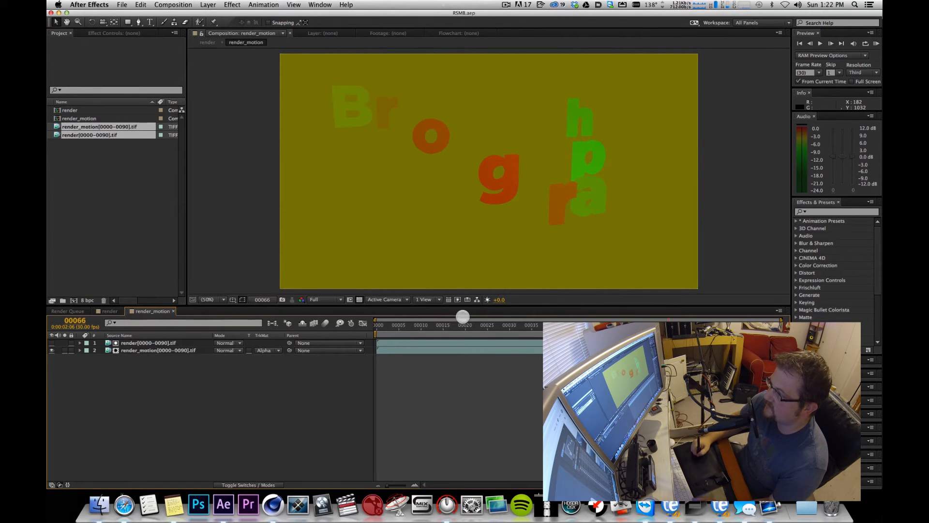
key("space")
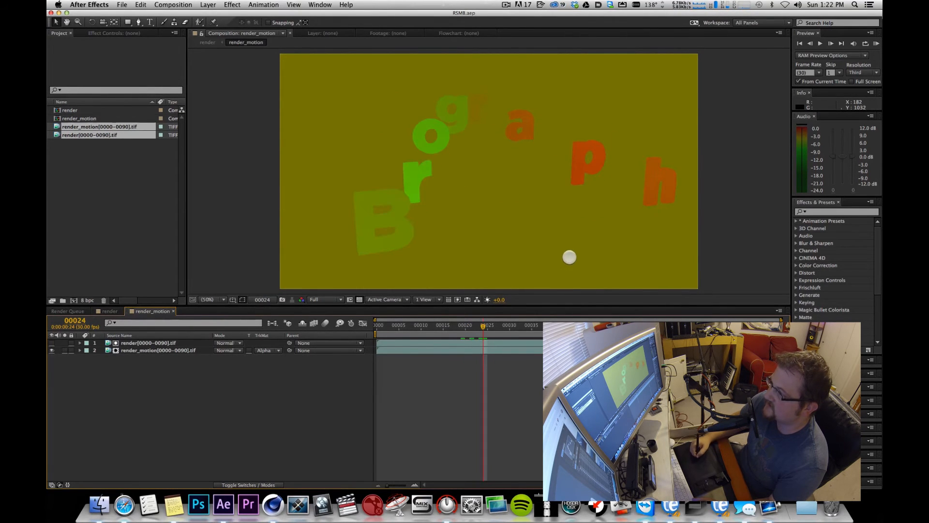
left_click_drag(489, 324, 511, 324)
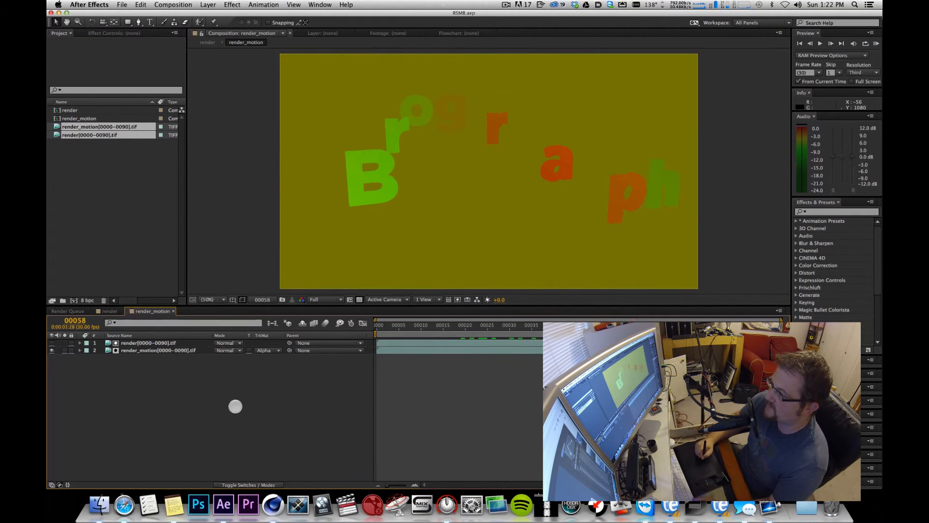
Import the render_object_1 files as a TIFF sequence and scrub through the footage to inspect the letter matte.
left_click(112, 208)
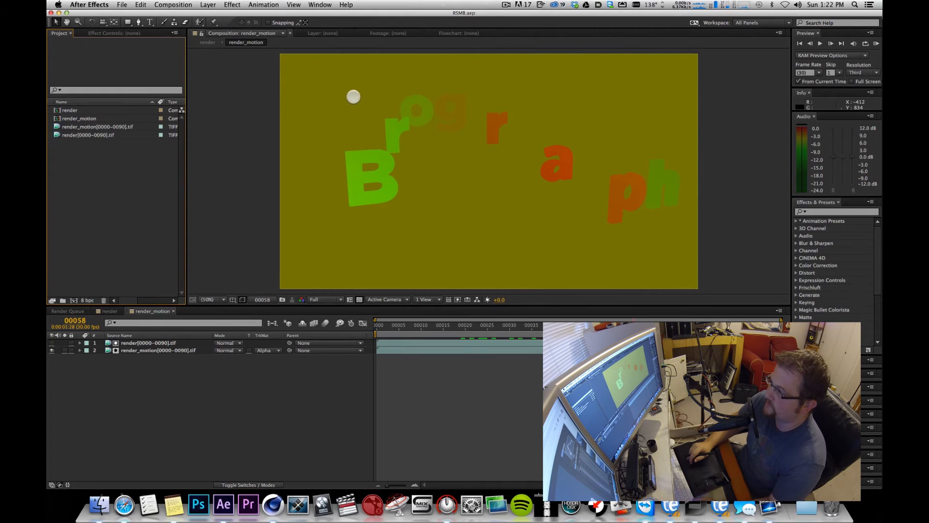
key("super+i")
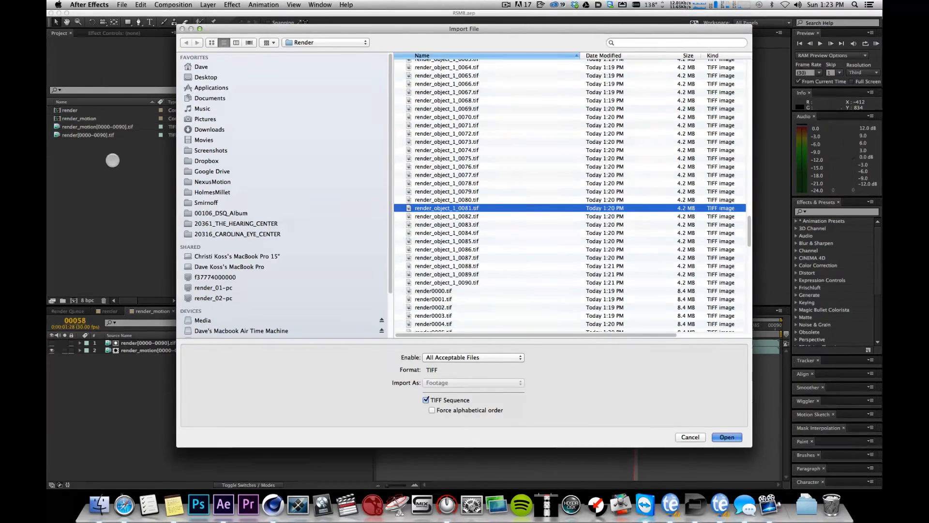
key("Return")
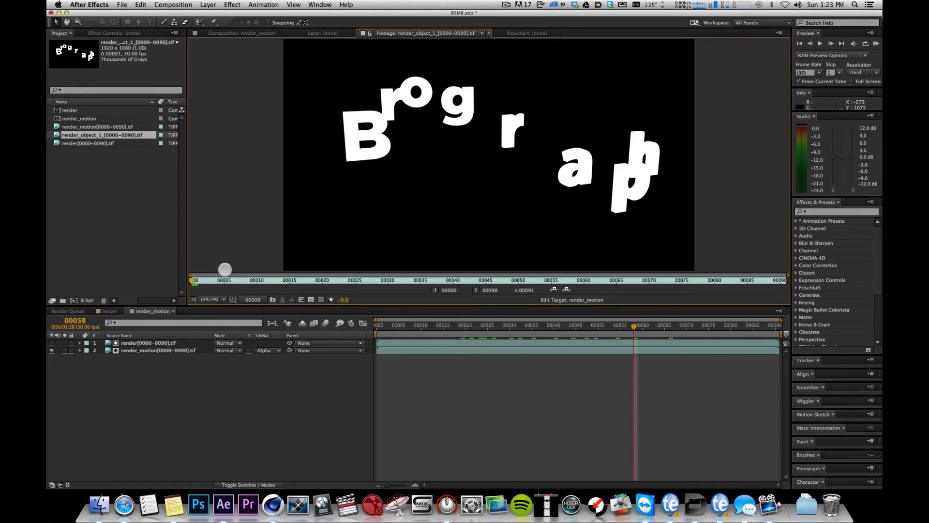
left_click(220, 280)
mouse_move(220, 282)
left_mouse_down()
mouse_move(561, 264)
mouse_move(231, 280)
left_mouse_up()
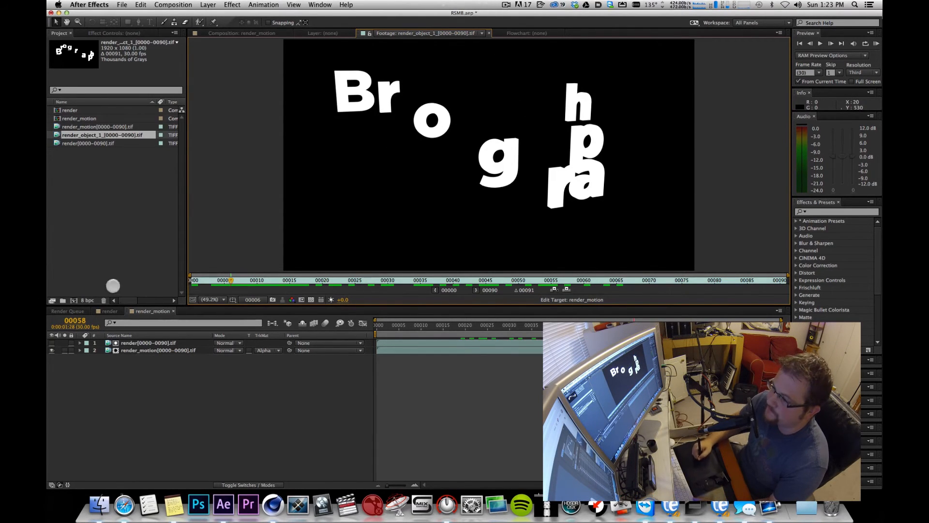
Delete the render layer from the render_motion composition and add the render_object_1 sequence above the render_motion layer.
left_click(151, 343)
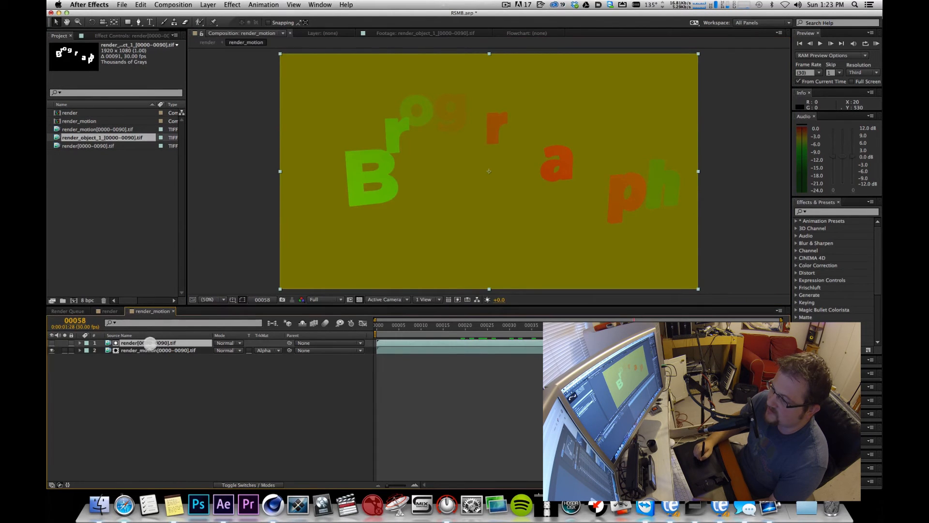
key("BackSpace")
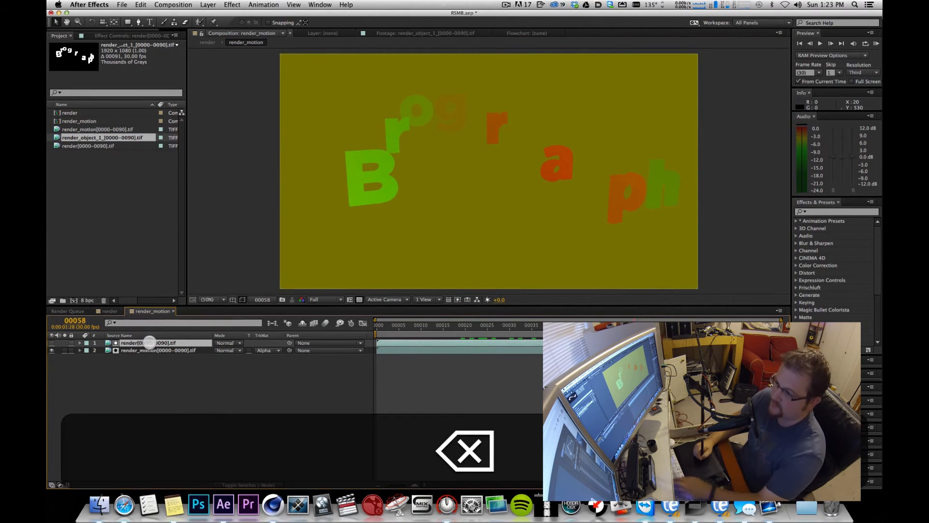
left_click(163, 248)
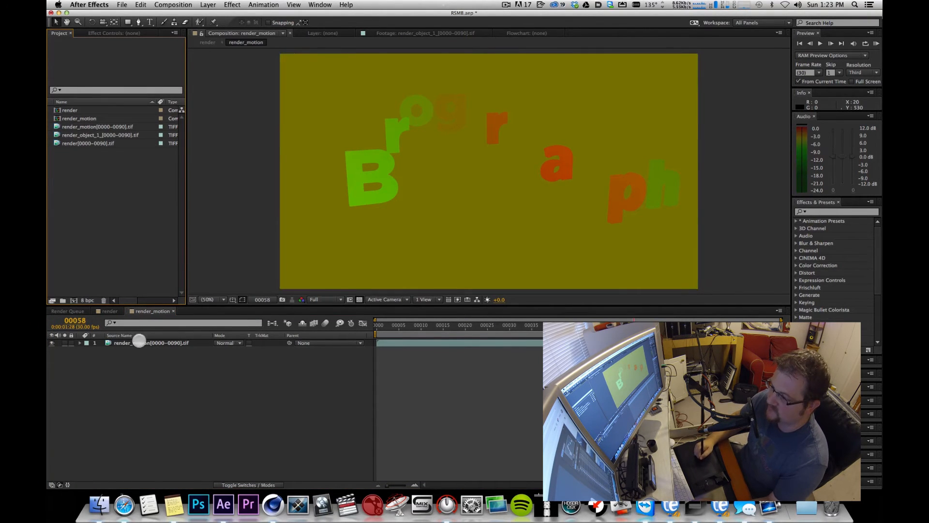
left_click_drag(114, 135, 129, 356)
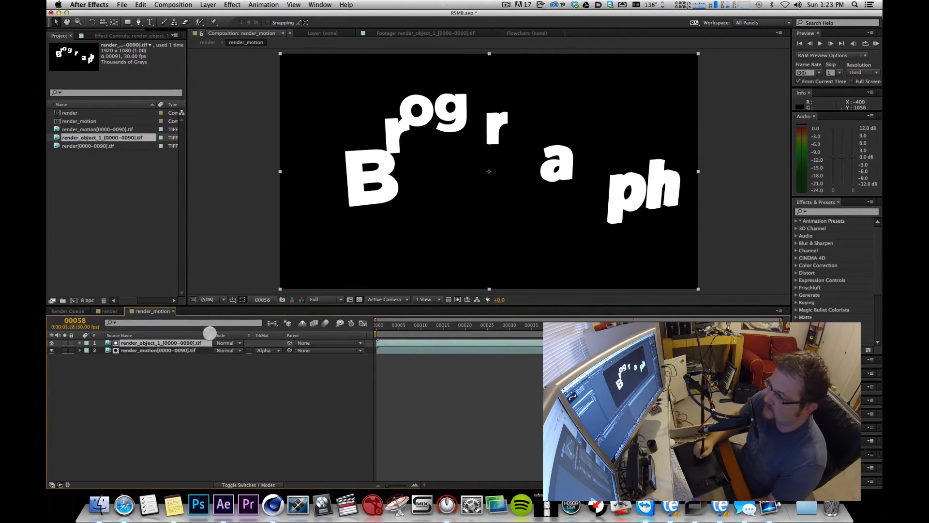
Try a luma track matte from render_object_1 on the render_motion layer with the matte layer hidden, and undo it.
left_click(267, 350)
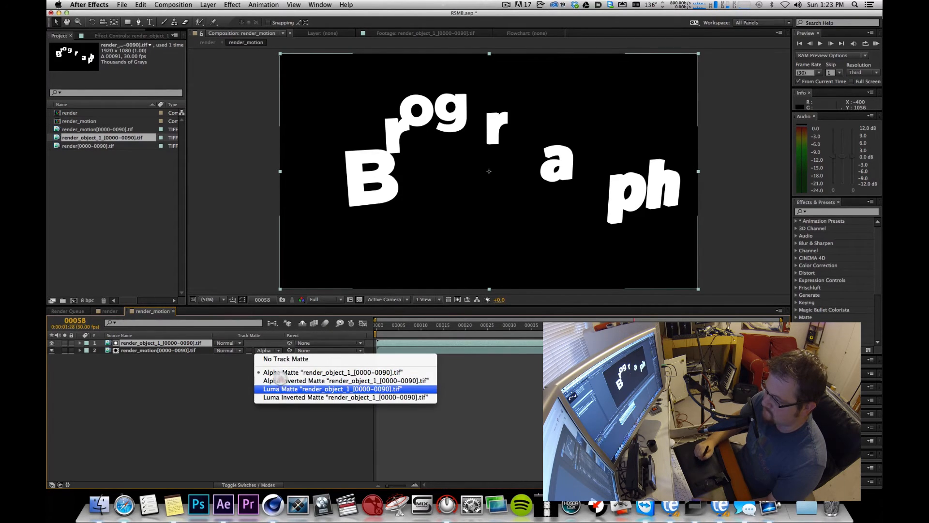
left_click(287, 389)
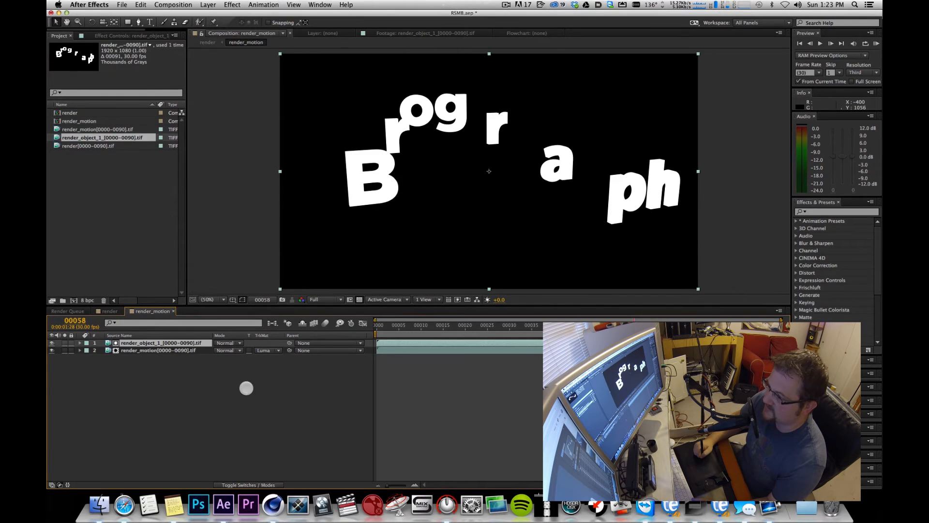
left_click(52, 343)
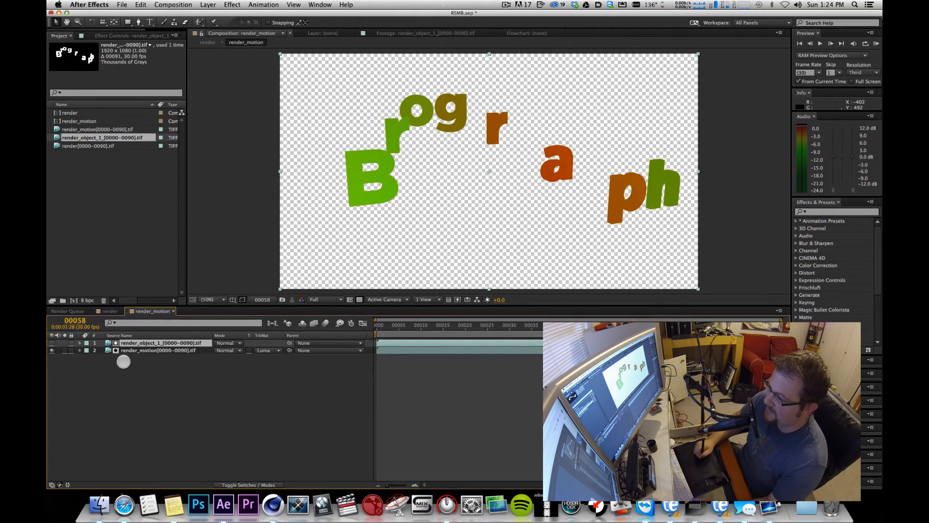
key("super+z")
left_click(141, 374)
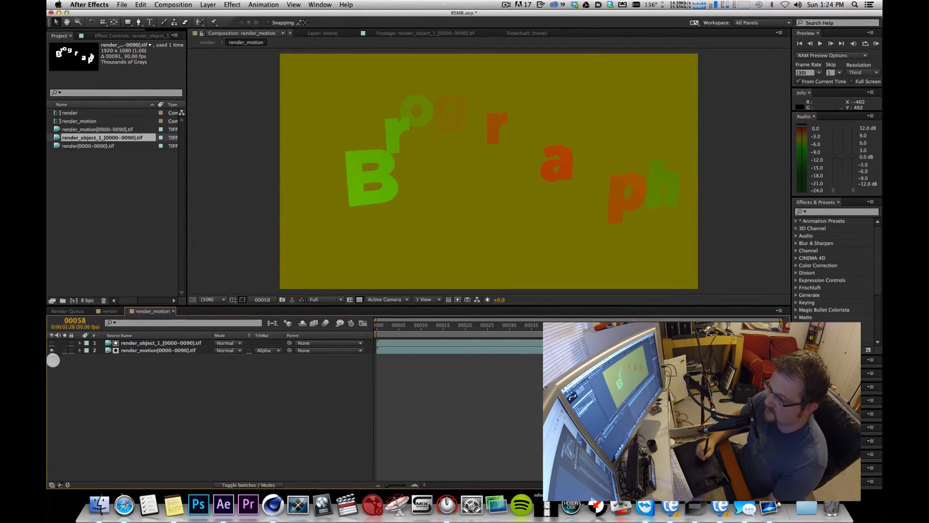
Turn on the render_object_1 layer's visibility, hide the render_motion layer, and select the render_object_1 layer.
left_click(154, 343)
left_click(51, 343)
left_click(149, 364)
left_click(139, 343)
left_click(52, 350)
left_click(181, 386)
left_click(166, 345)
Apply the Set Matte effect to the render_object_1 layer with Luminance used for the matte.
left_click(820, 211)
type("set ma")
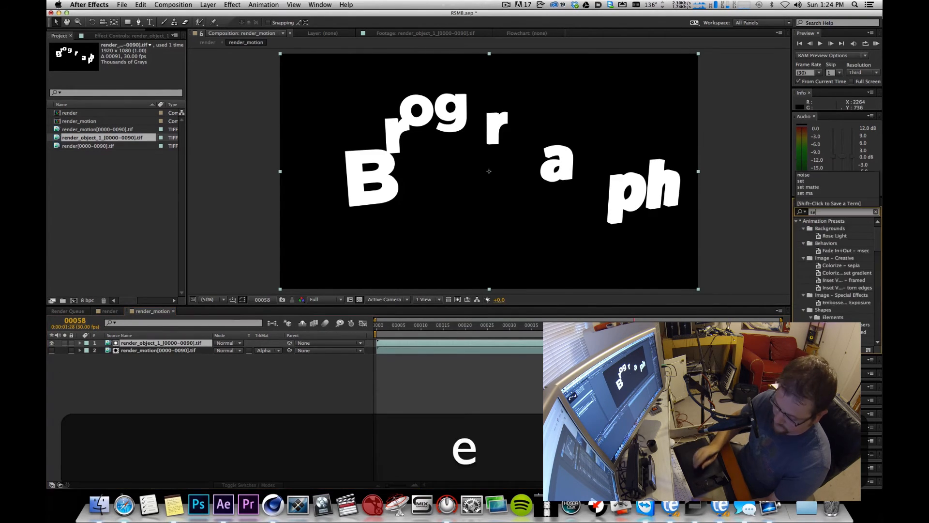
left_click_drag(822, 228, 145, 343)
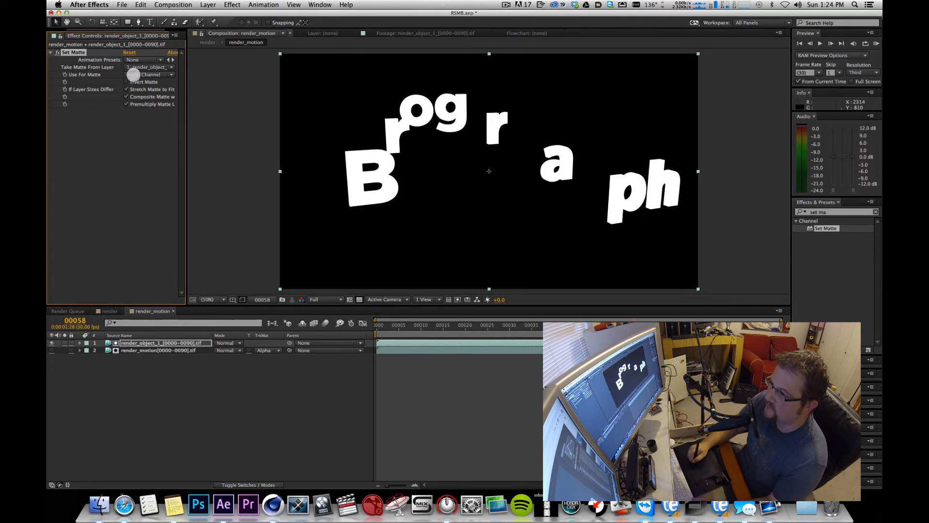
left_click(134, 75)
left_click(148, 126)
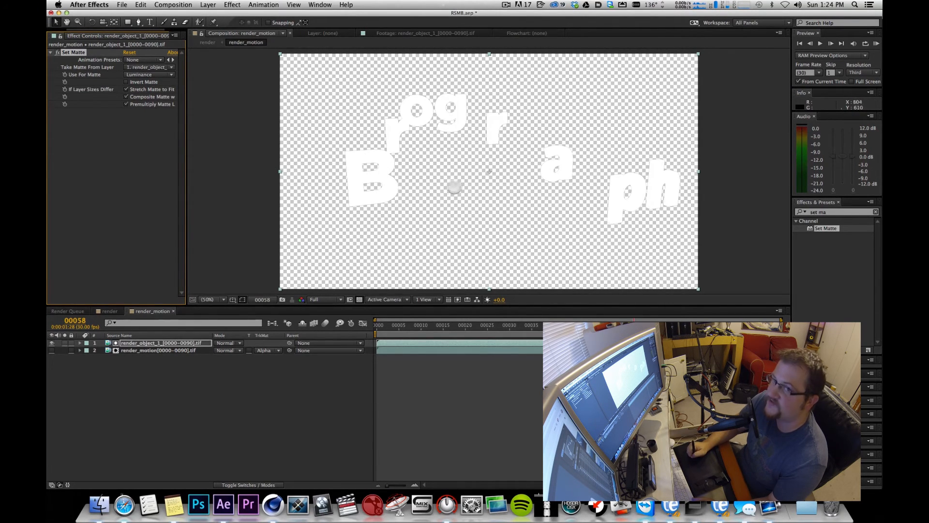
left_click(111, 166)
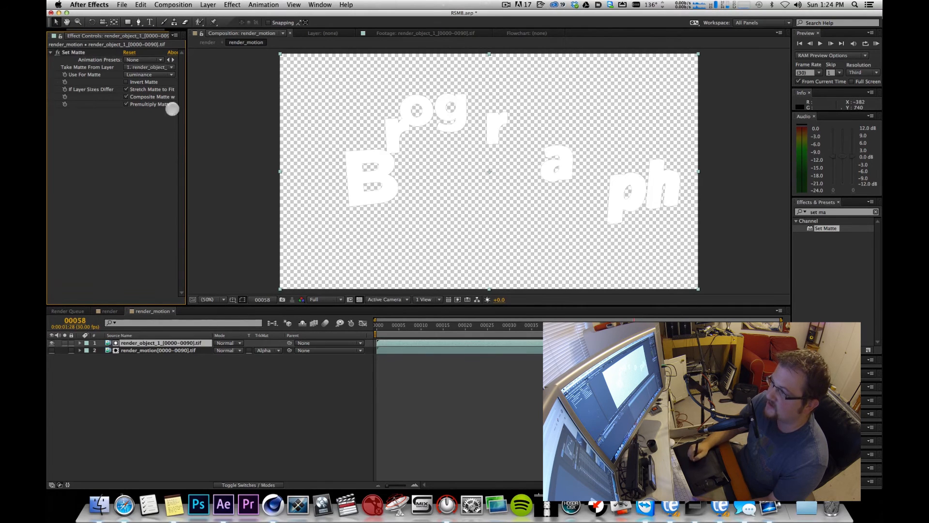
Find the choke effects and apply Matte Choker to the render_object_1 layer.
left_click(831, 212)
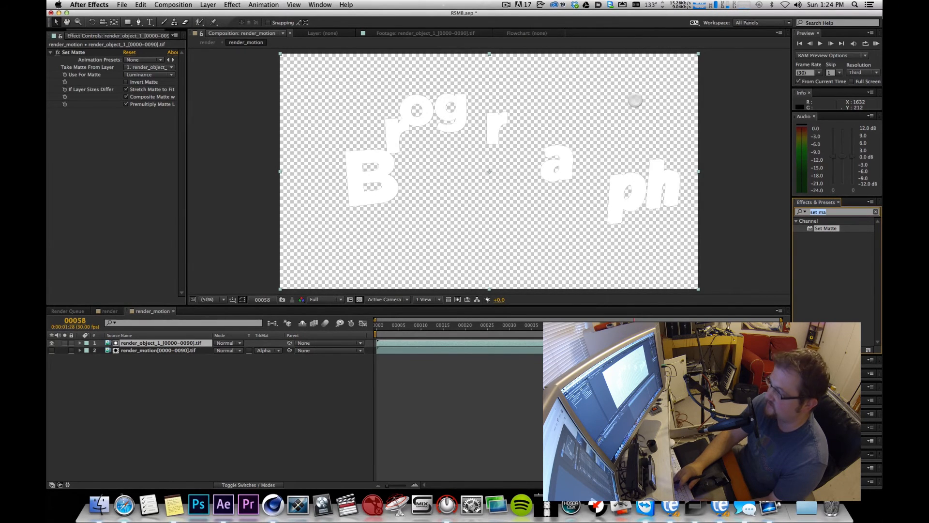
type("choke")
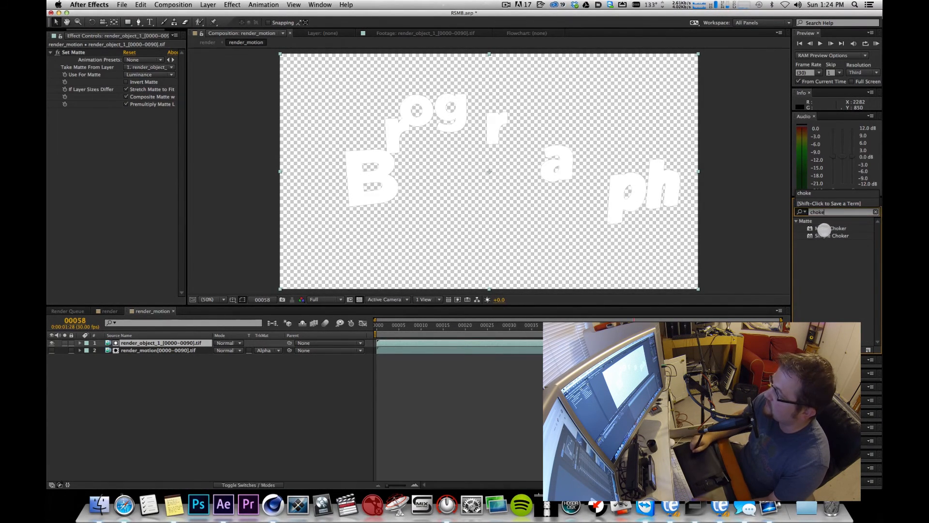
left_click_drag(827, 228, 109, 251)
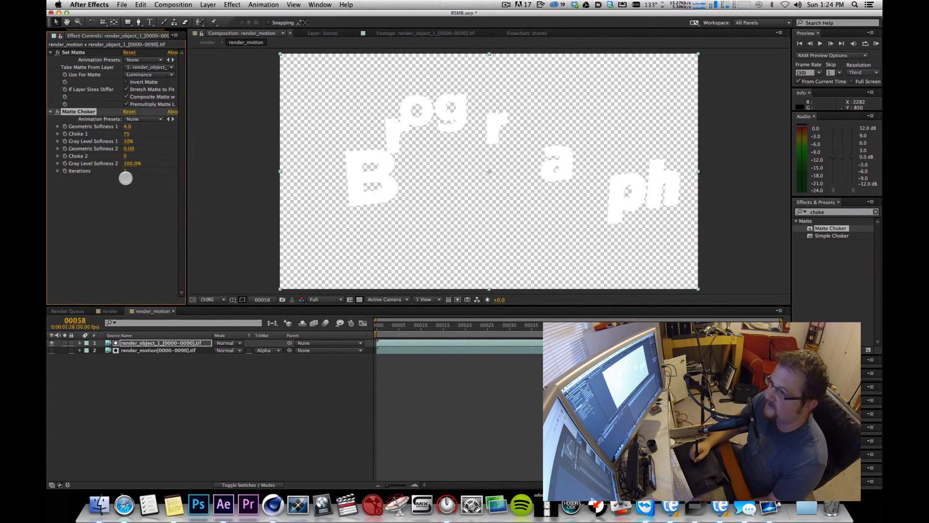
Apply Fast Blur to the render_object_1 layer and set its Blurriness to 3.
left_click(826, 211)
type("fast")
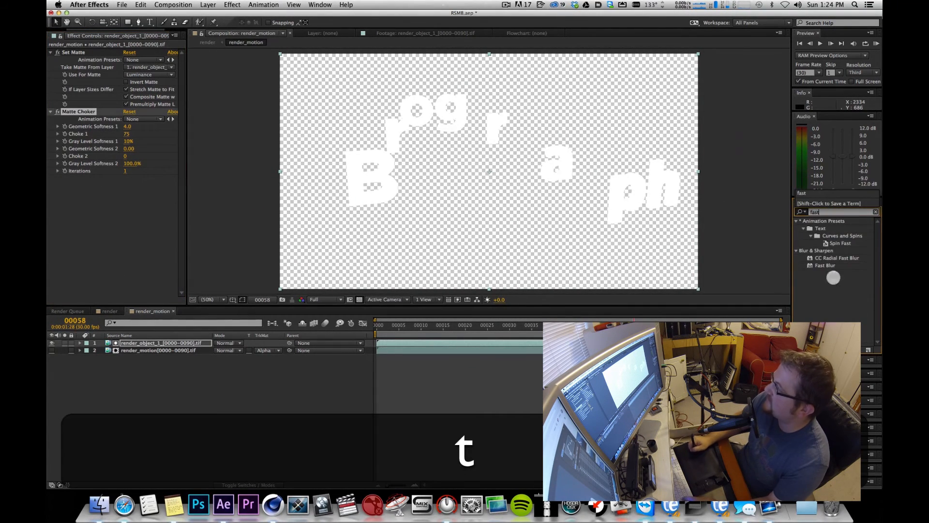
left_click_drag(351, 245, 64, 204)
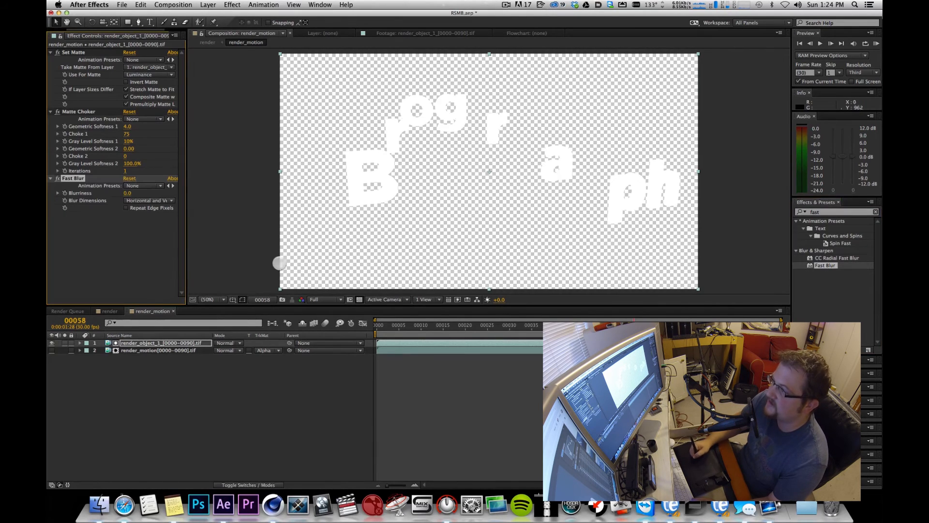
left_click(127, 192)
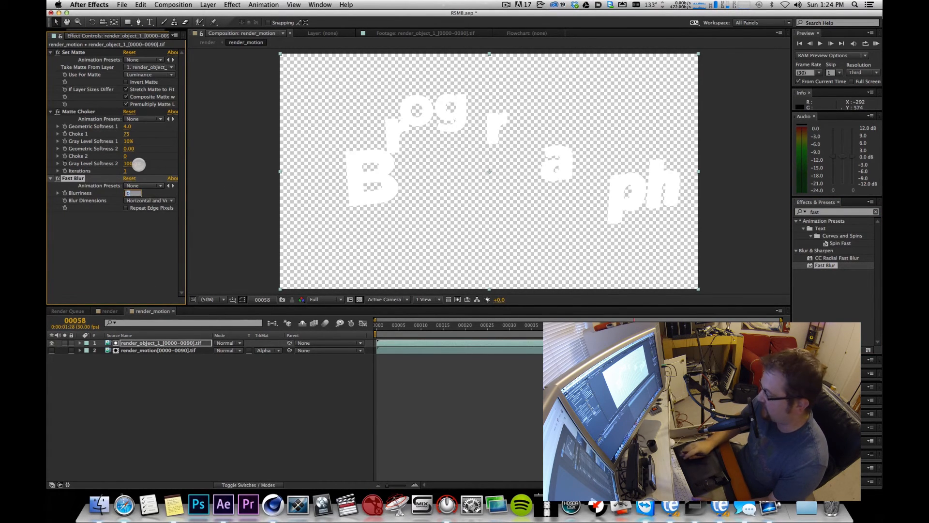
type("3")
key("Return")
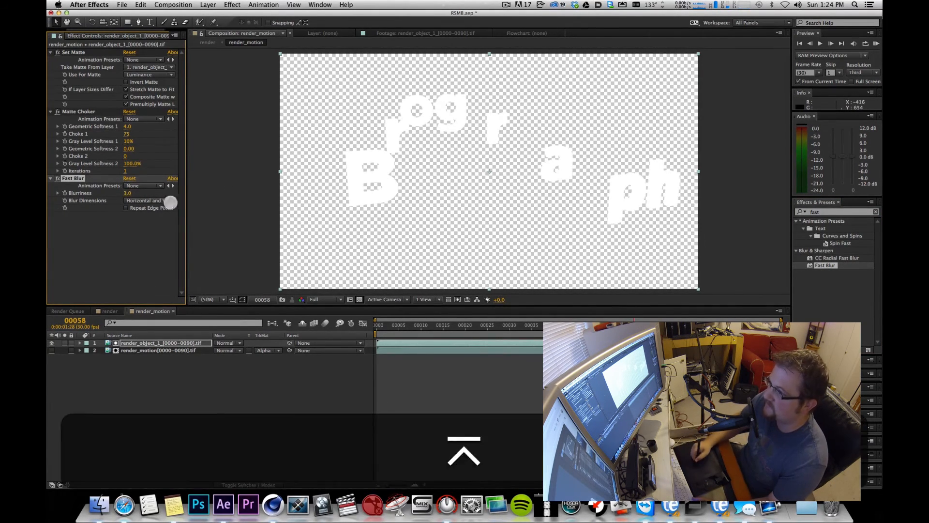
Hide the render_object_1 layer and show the render_motion layer with its track matte set to Alpha.
left_click(51, 343)
left_click(51, 350)
left_click(145, 350)
left_click(264, 349)
left_click(265, 350)
left_click(265, 350)
left_click(290, 372)
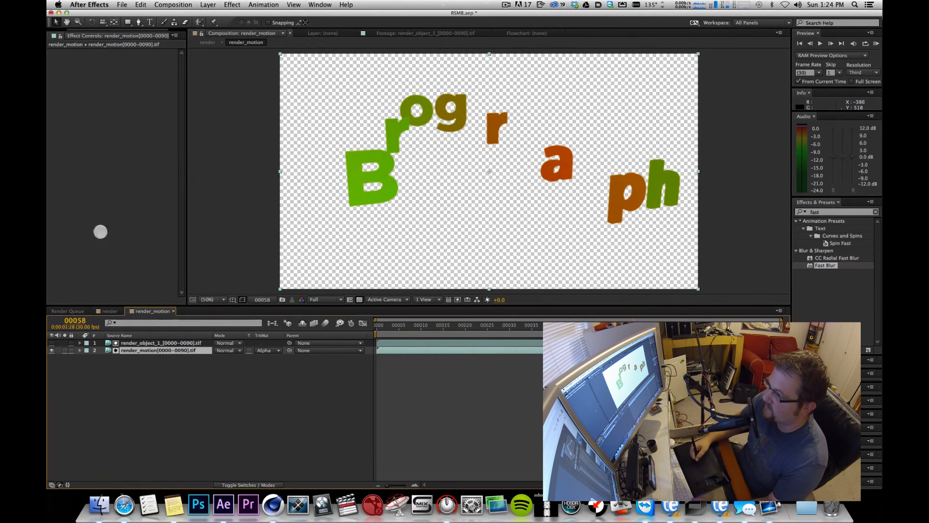
left_click(138, 343)
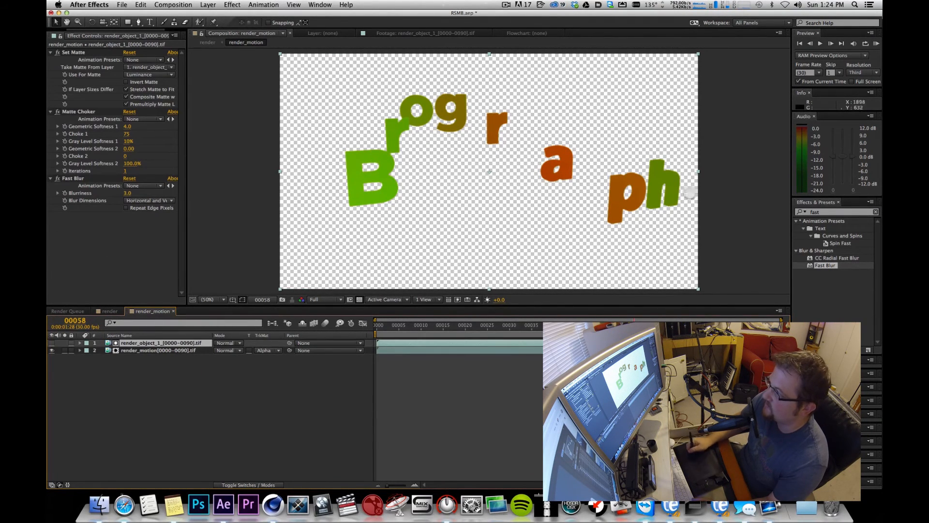
left_click(141, 424)
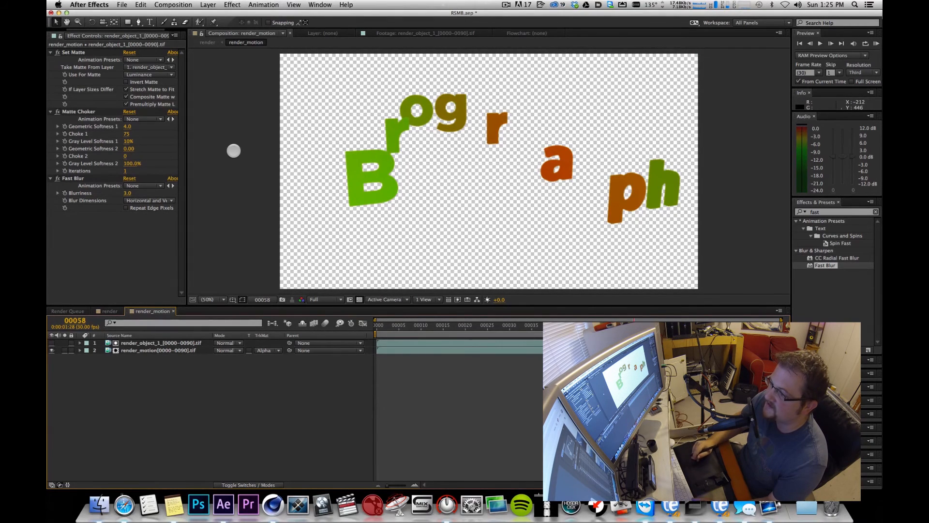
Switch to the render composition and preview the motion-blurred text animation from frame 0.
left_click(110, 311)
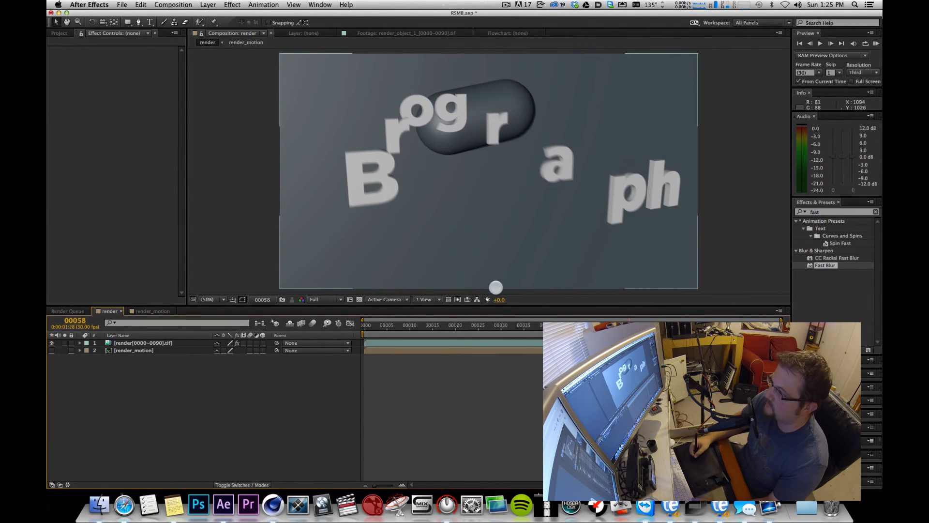
left_click_drag(439, 322, 518, 373)
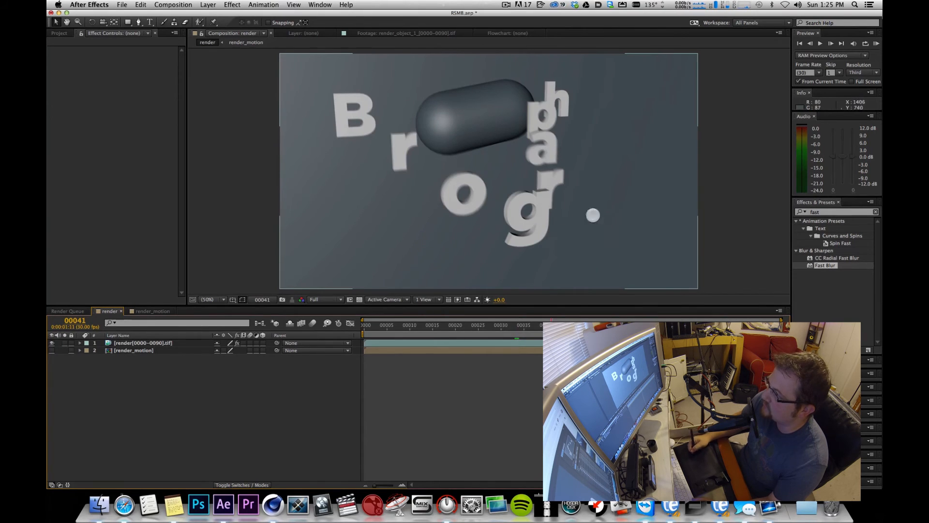
left_click_drag(444, 325, 318, 325)
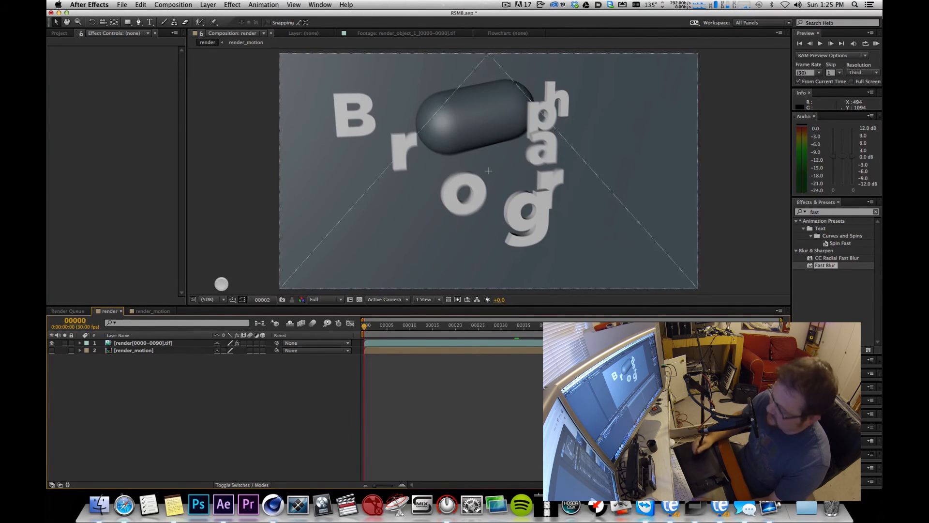
key("KP_0")
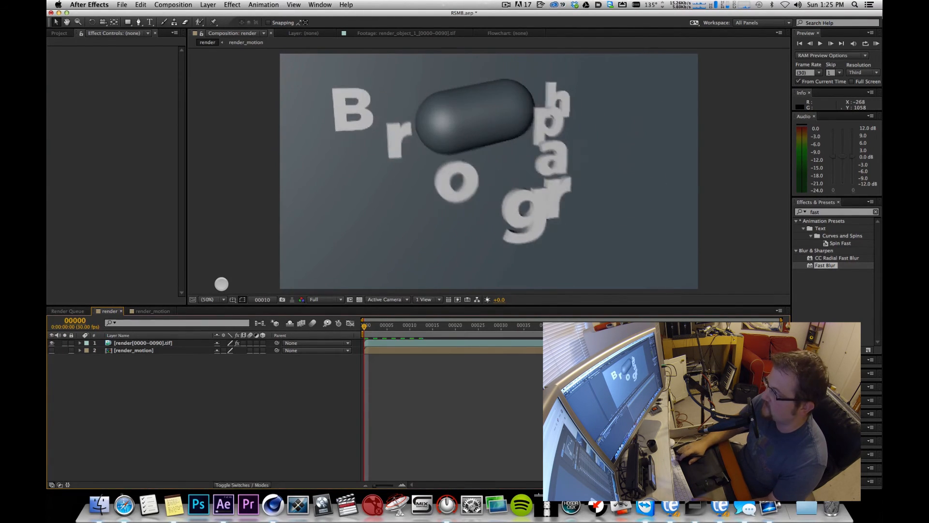
key("KP_0")
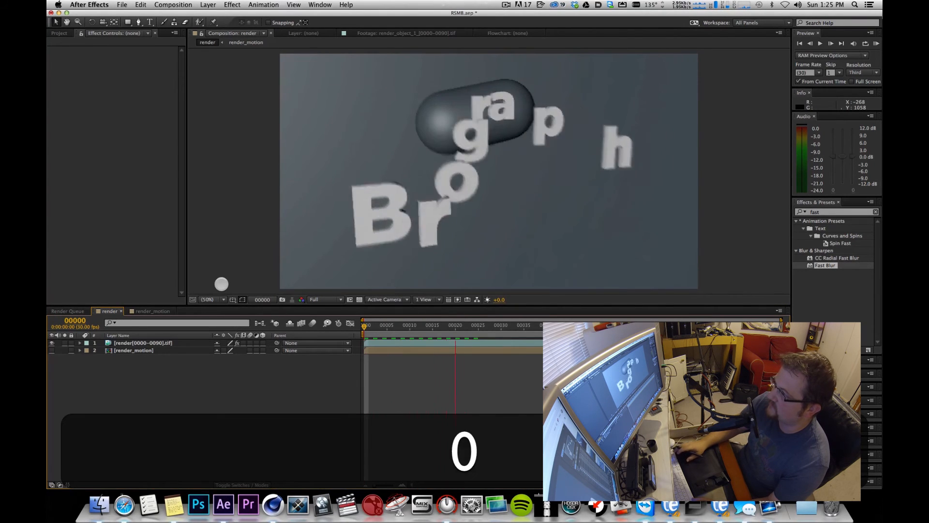
key("KP_0")
Scrub through the render composition to frame 63 to examine the blur on the letters.
left_click(396, 325)
left_click_drag(397, 325, 457, 326)
left_click_drag(601, 321, 648, 323)
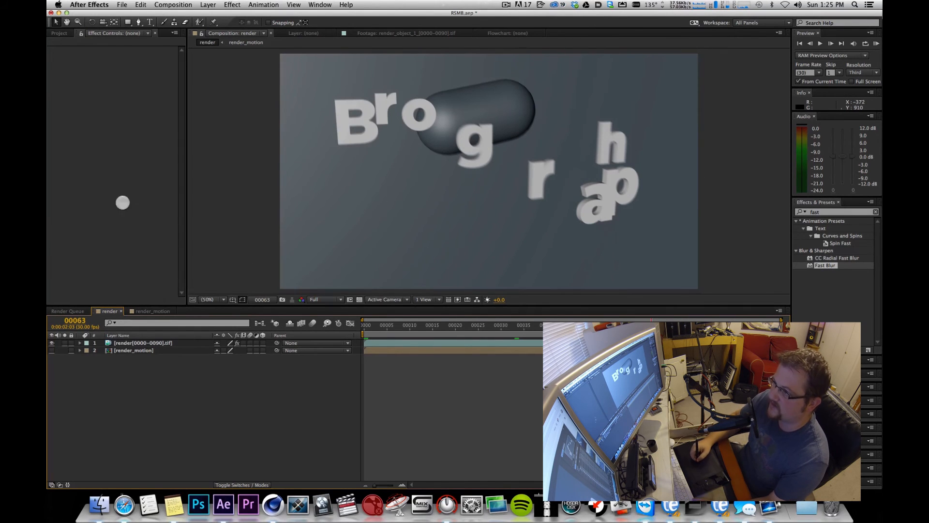
Remove the RSMB Pro Vectors effect from the render sequence layer.
left_click(59, 33)
left_click(114, 194)
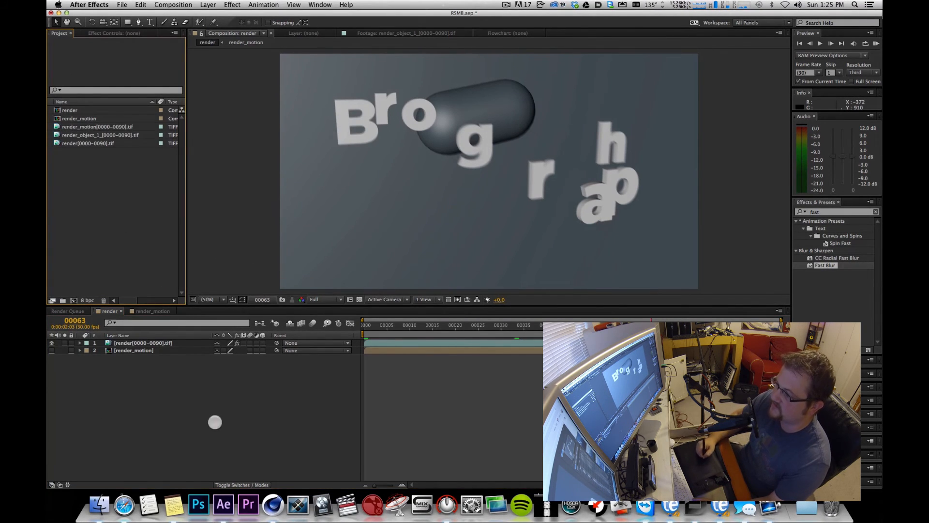
left_click(131, 343)
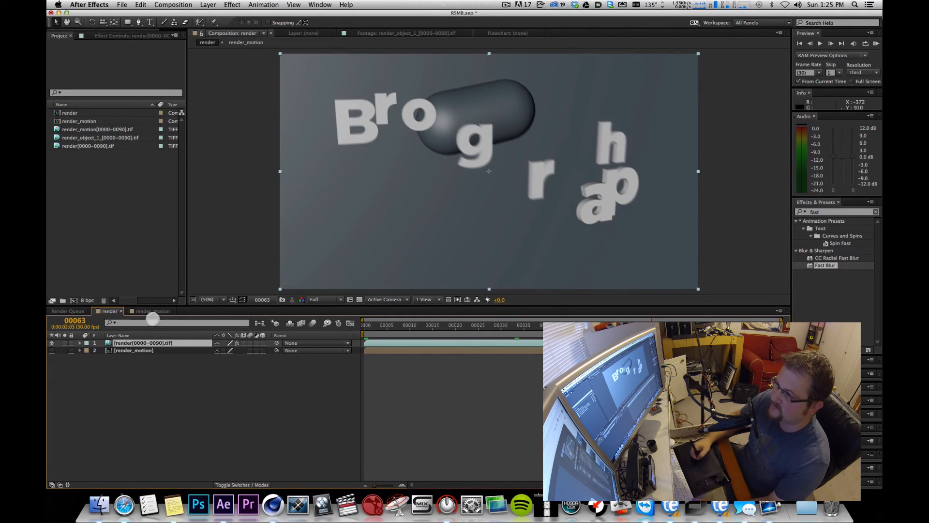
key("F3")
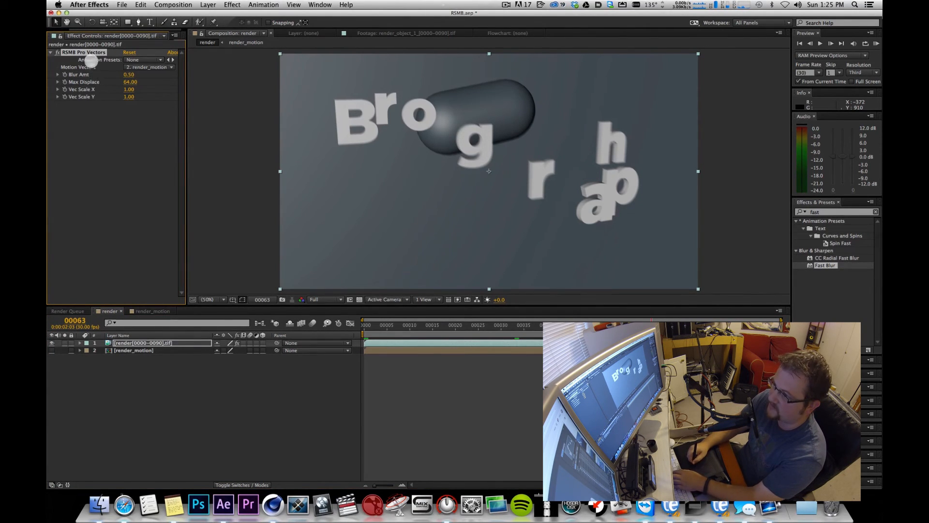
left_click(83, 53)
key("BackSpace")
Search the effects for rsmb and apply RSMB Pro to the render sequence layer.
left_click(822, 212)
type("rsmb")
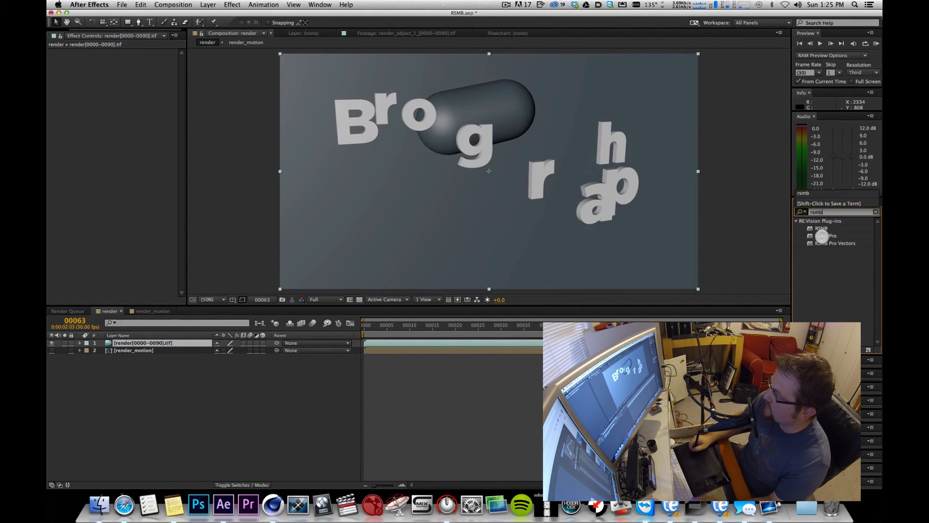
left_click_drag(824, 236, 118, 157)
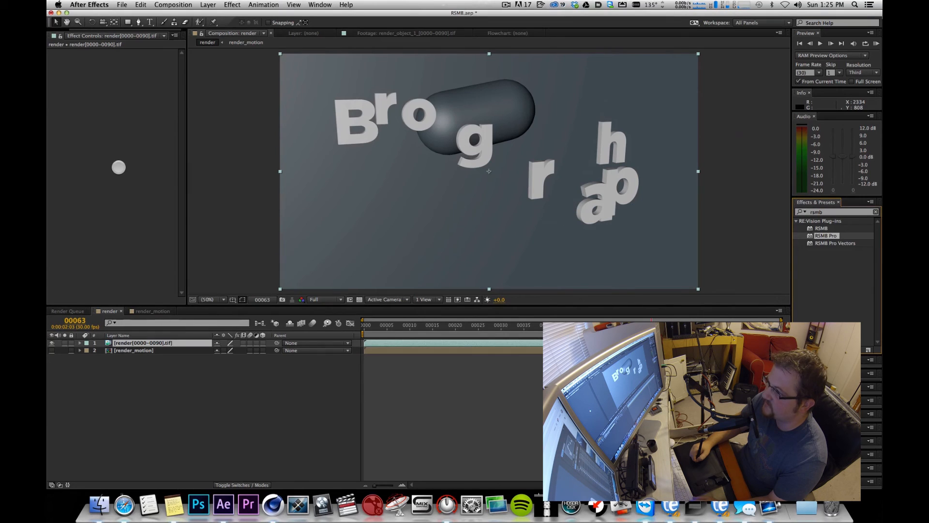
left_click_drag(119, 167, 111, 173)
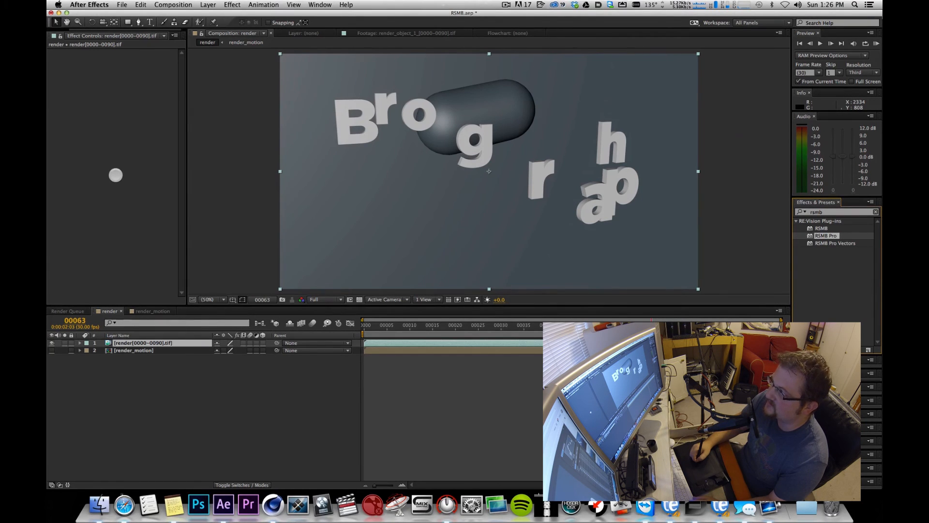
left_click_drag(116, 177, 116, 178)
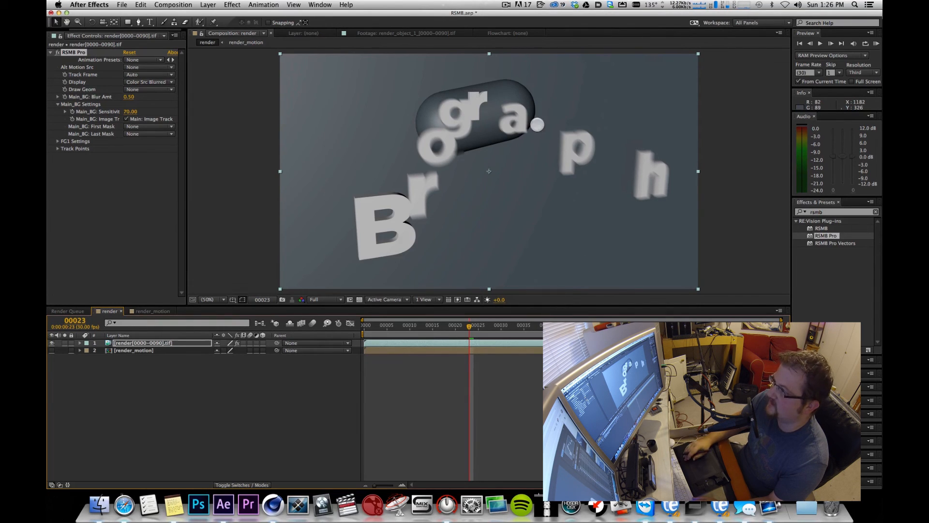
left_click(137, 394)
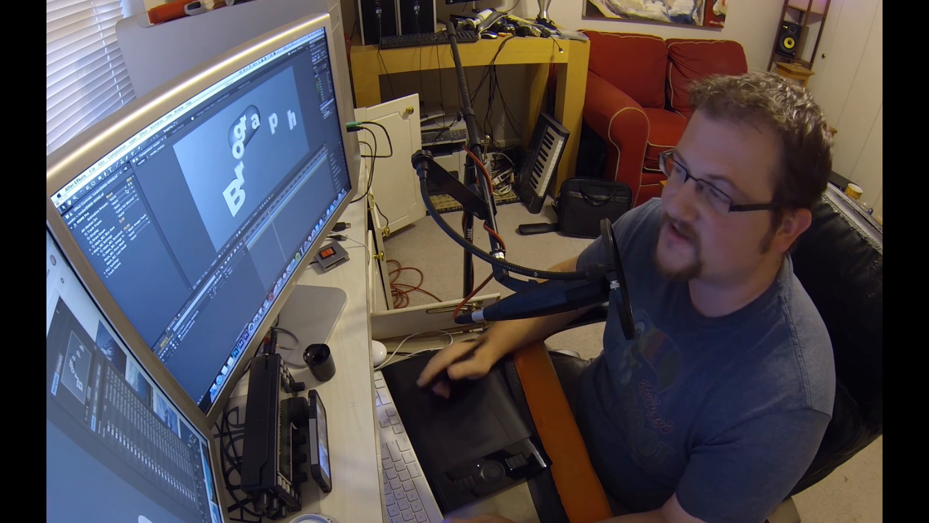
left_click(187, 309)
left_click(172, 326)
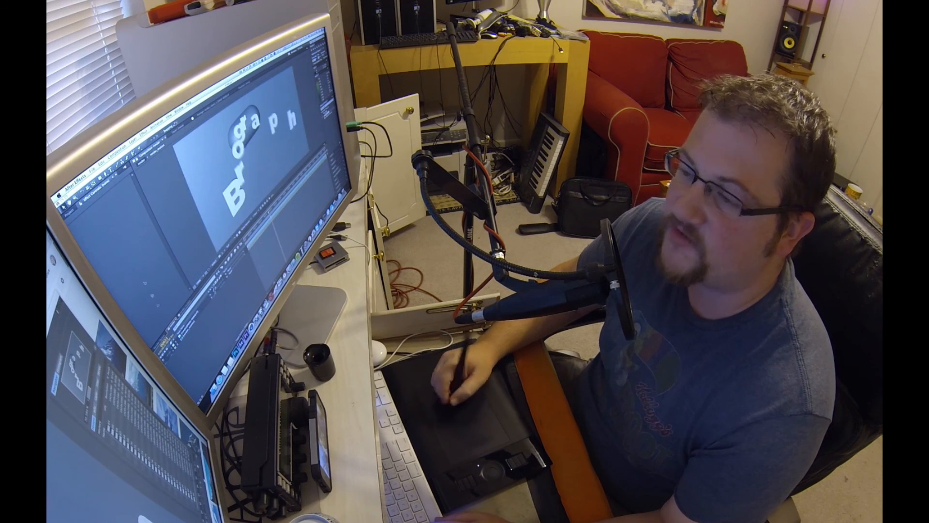